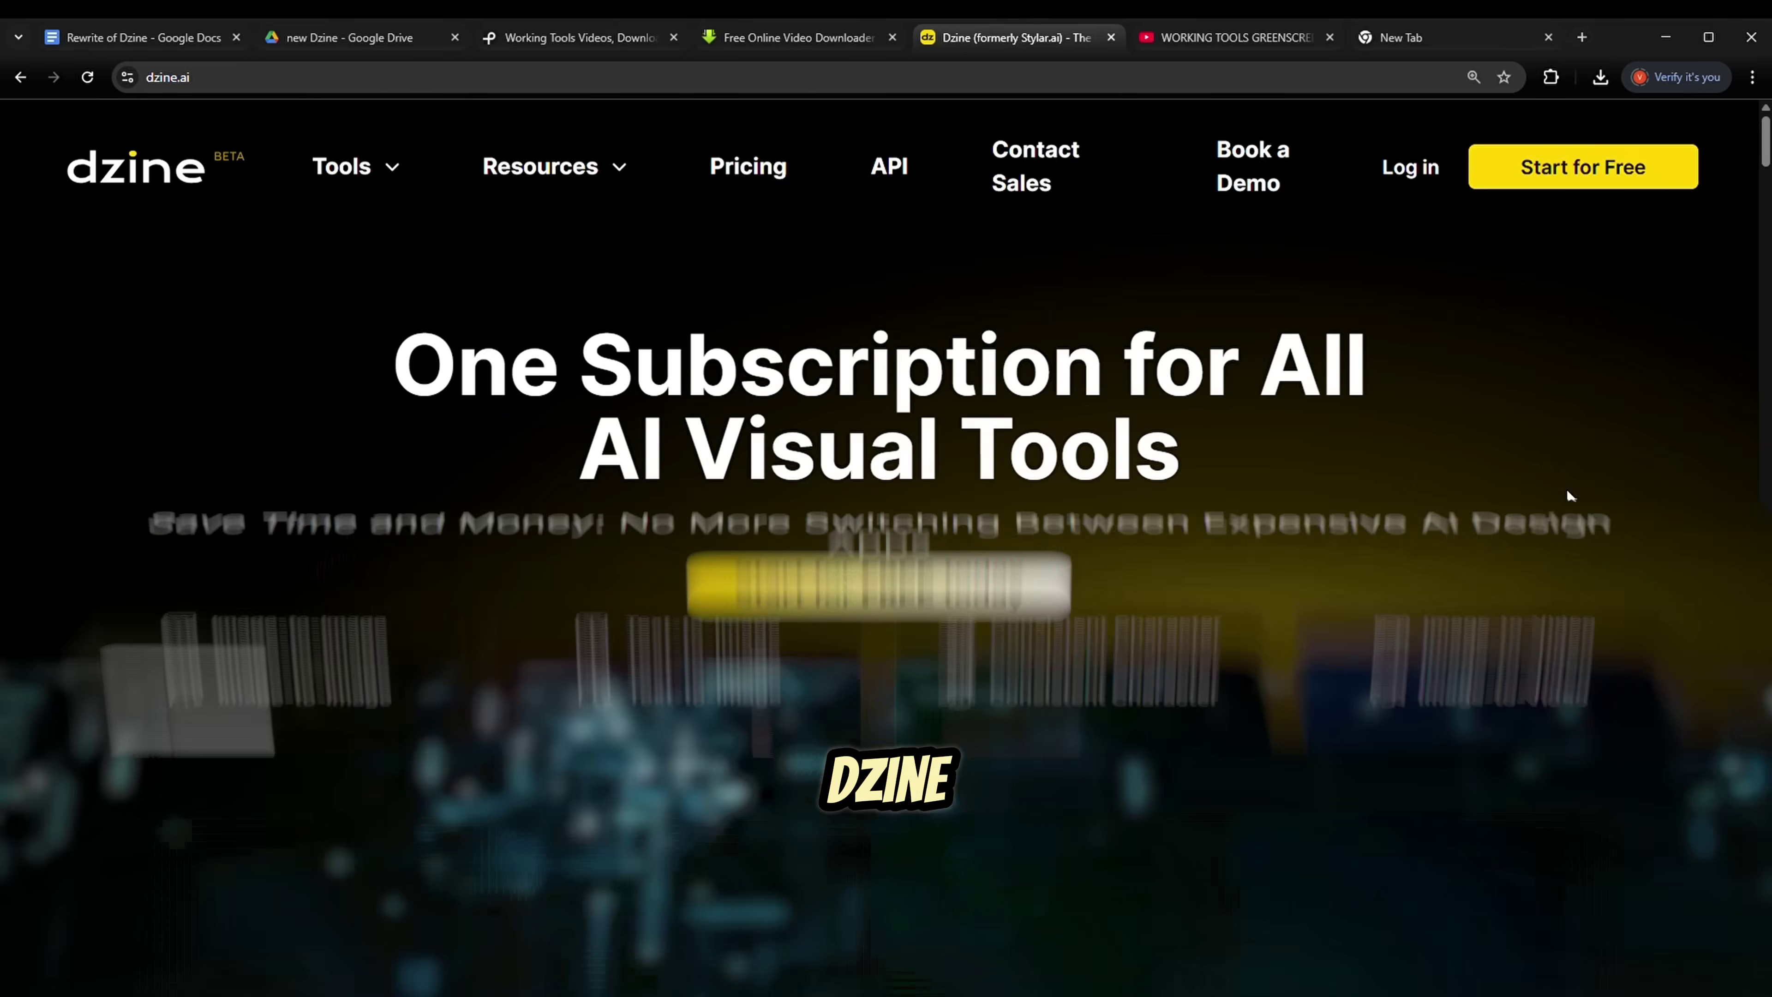
- Scroll down the Dzine homepage
scroll(1262, 399, down, 15)
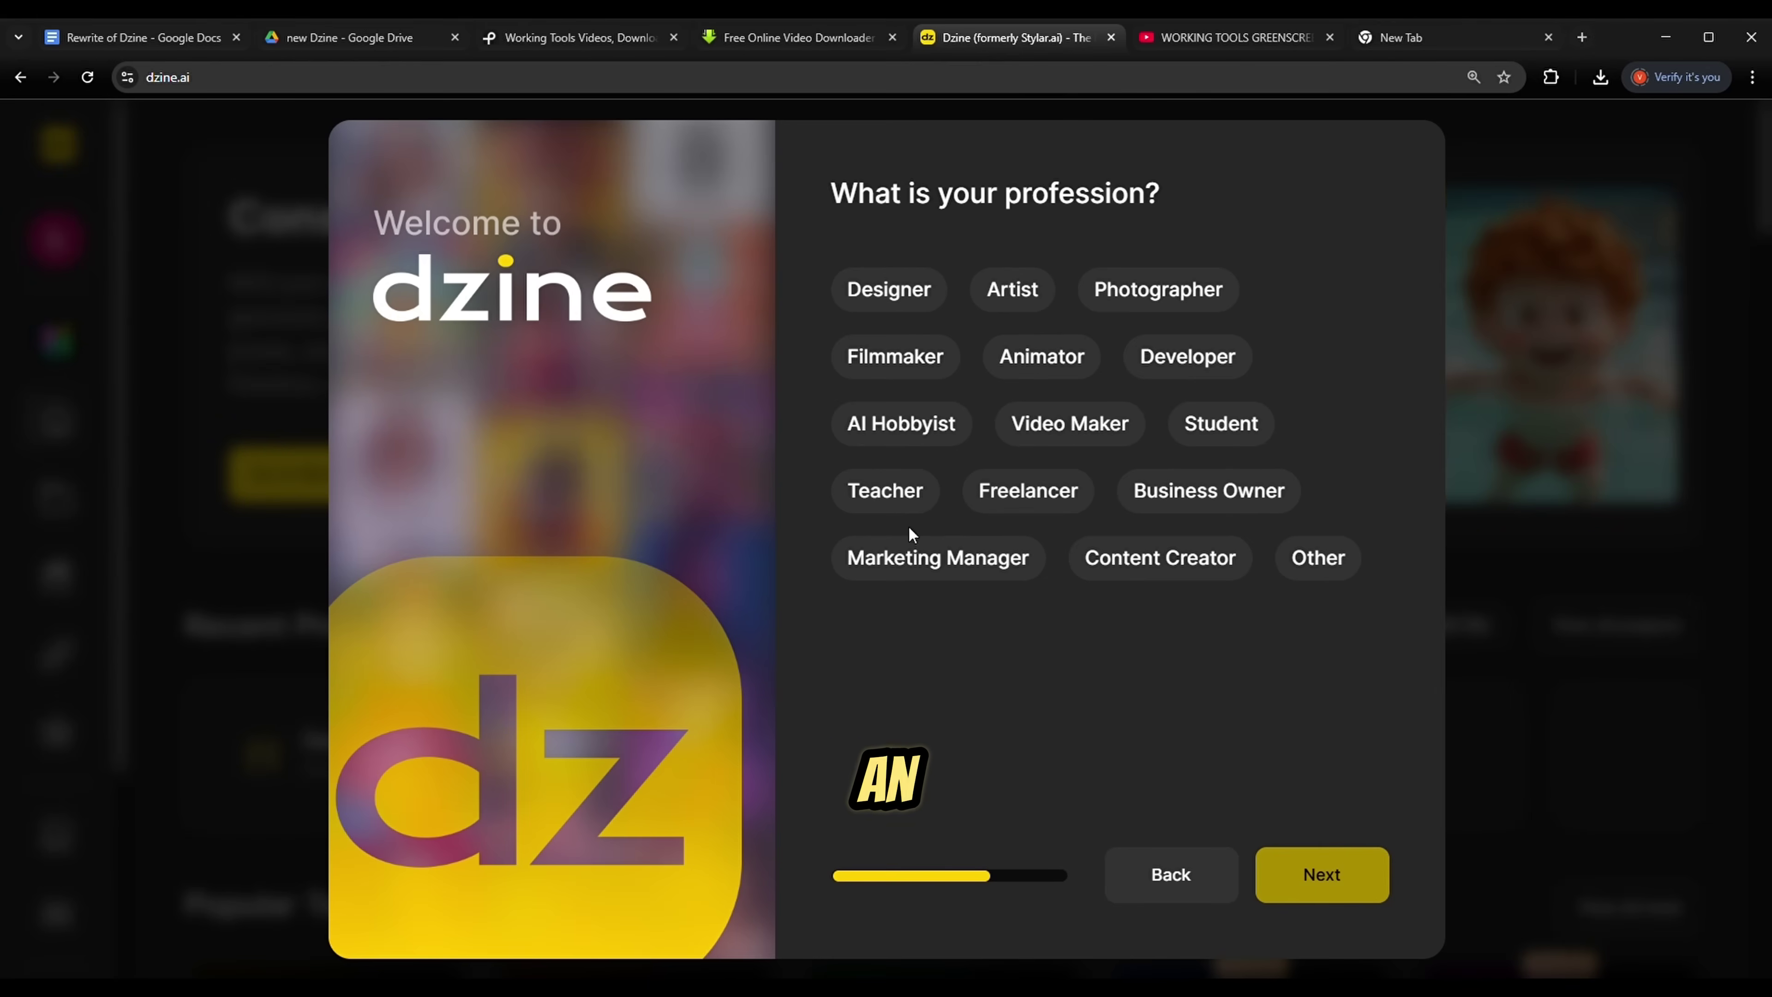
- Choose Content Creator and create a 16:9 project named 'Consistent Character 1'
click(1160, 557)
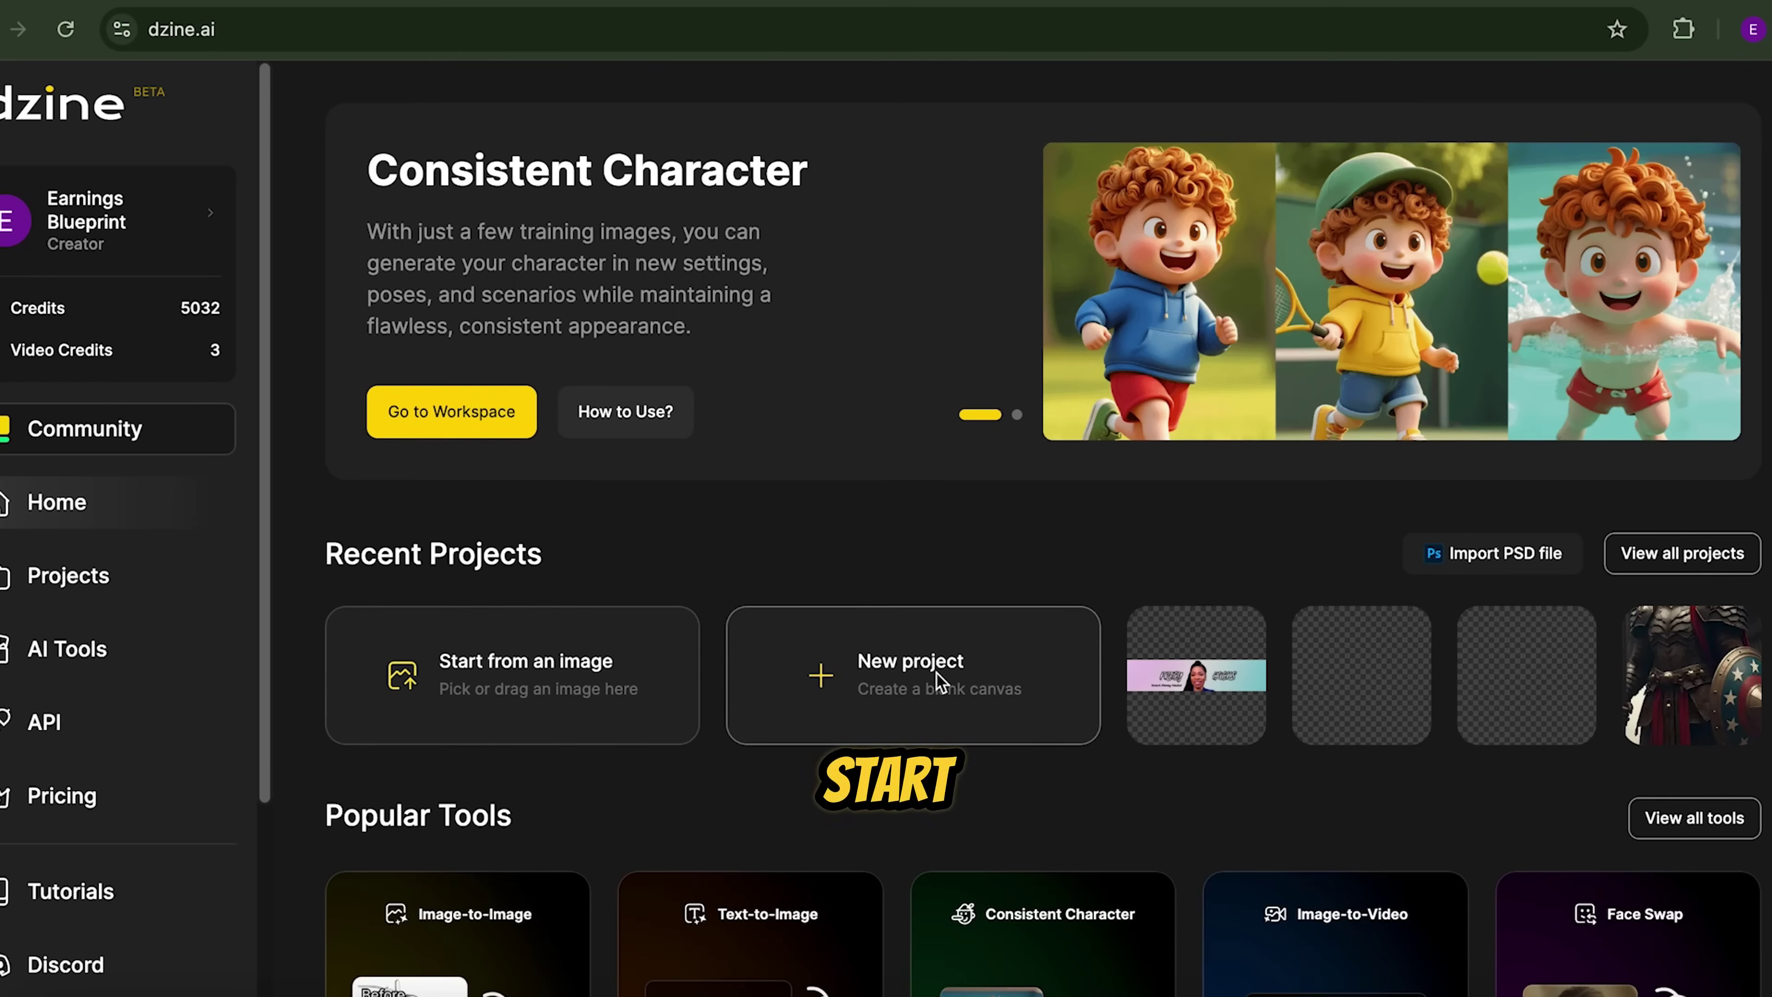
click(935, 671)
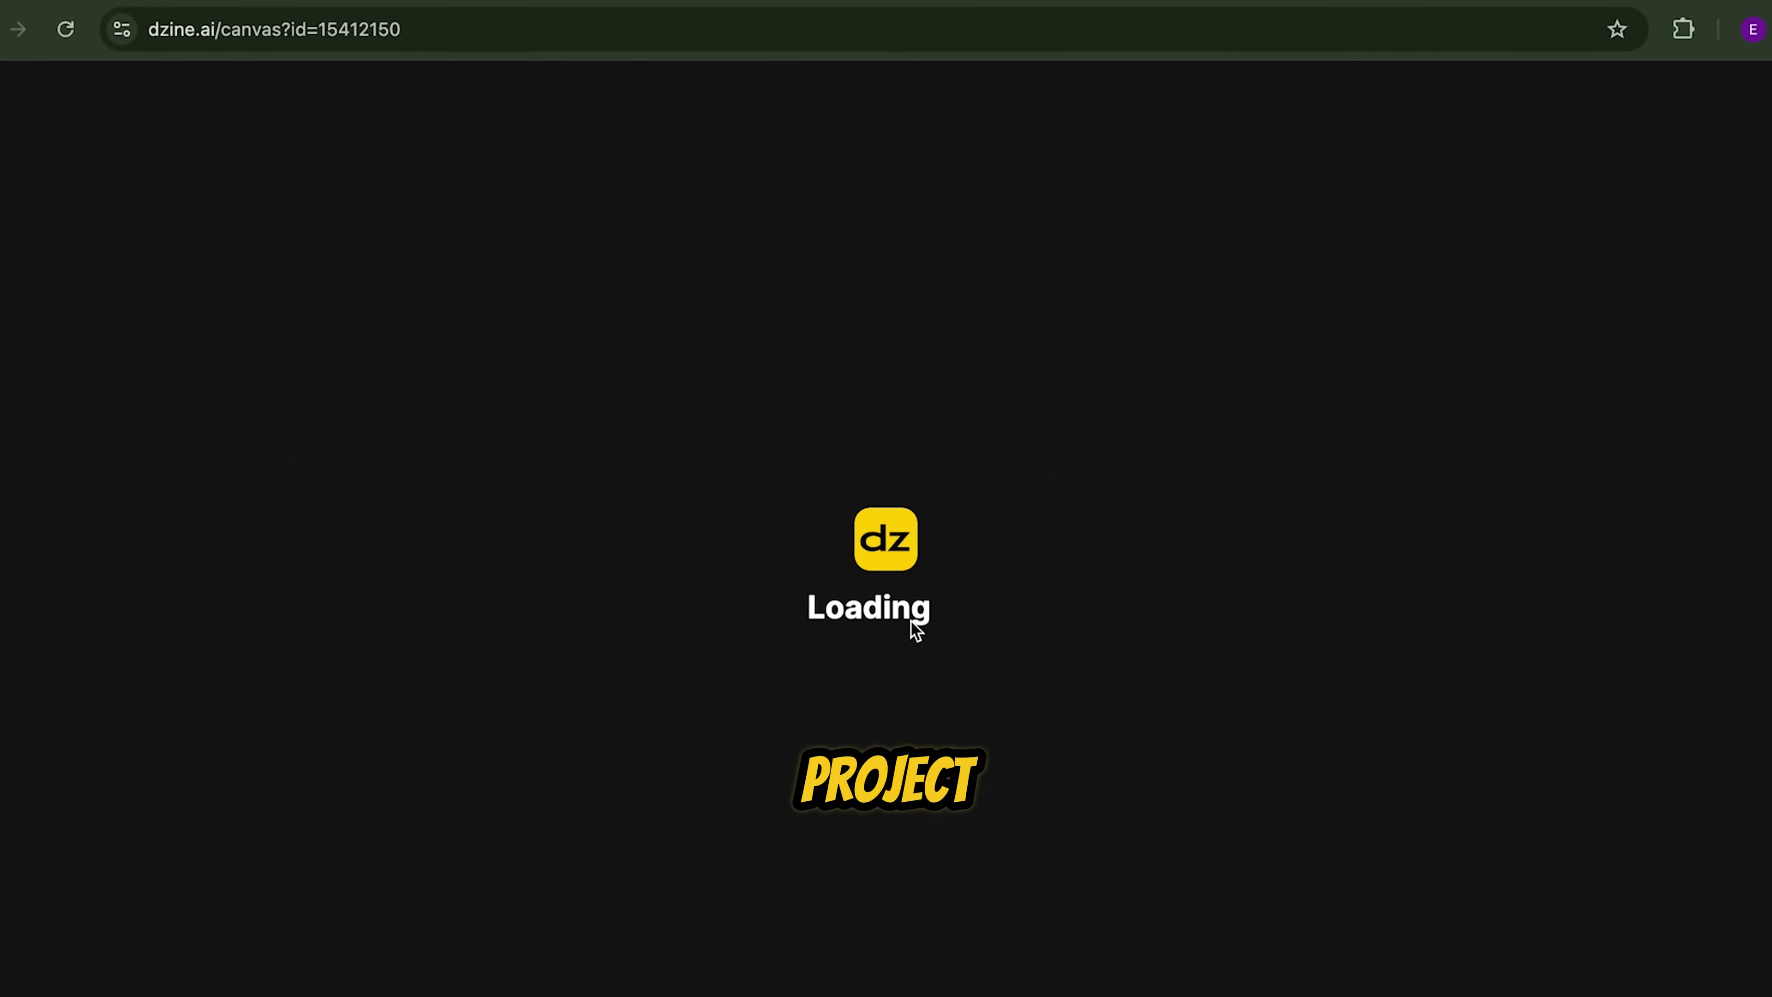
text(Consistent Cha)
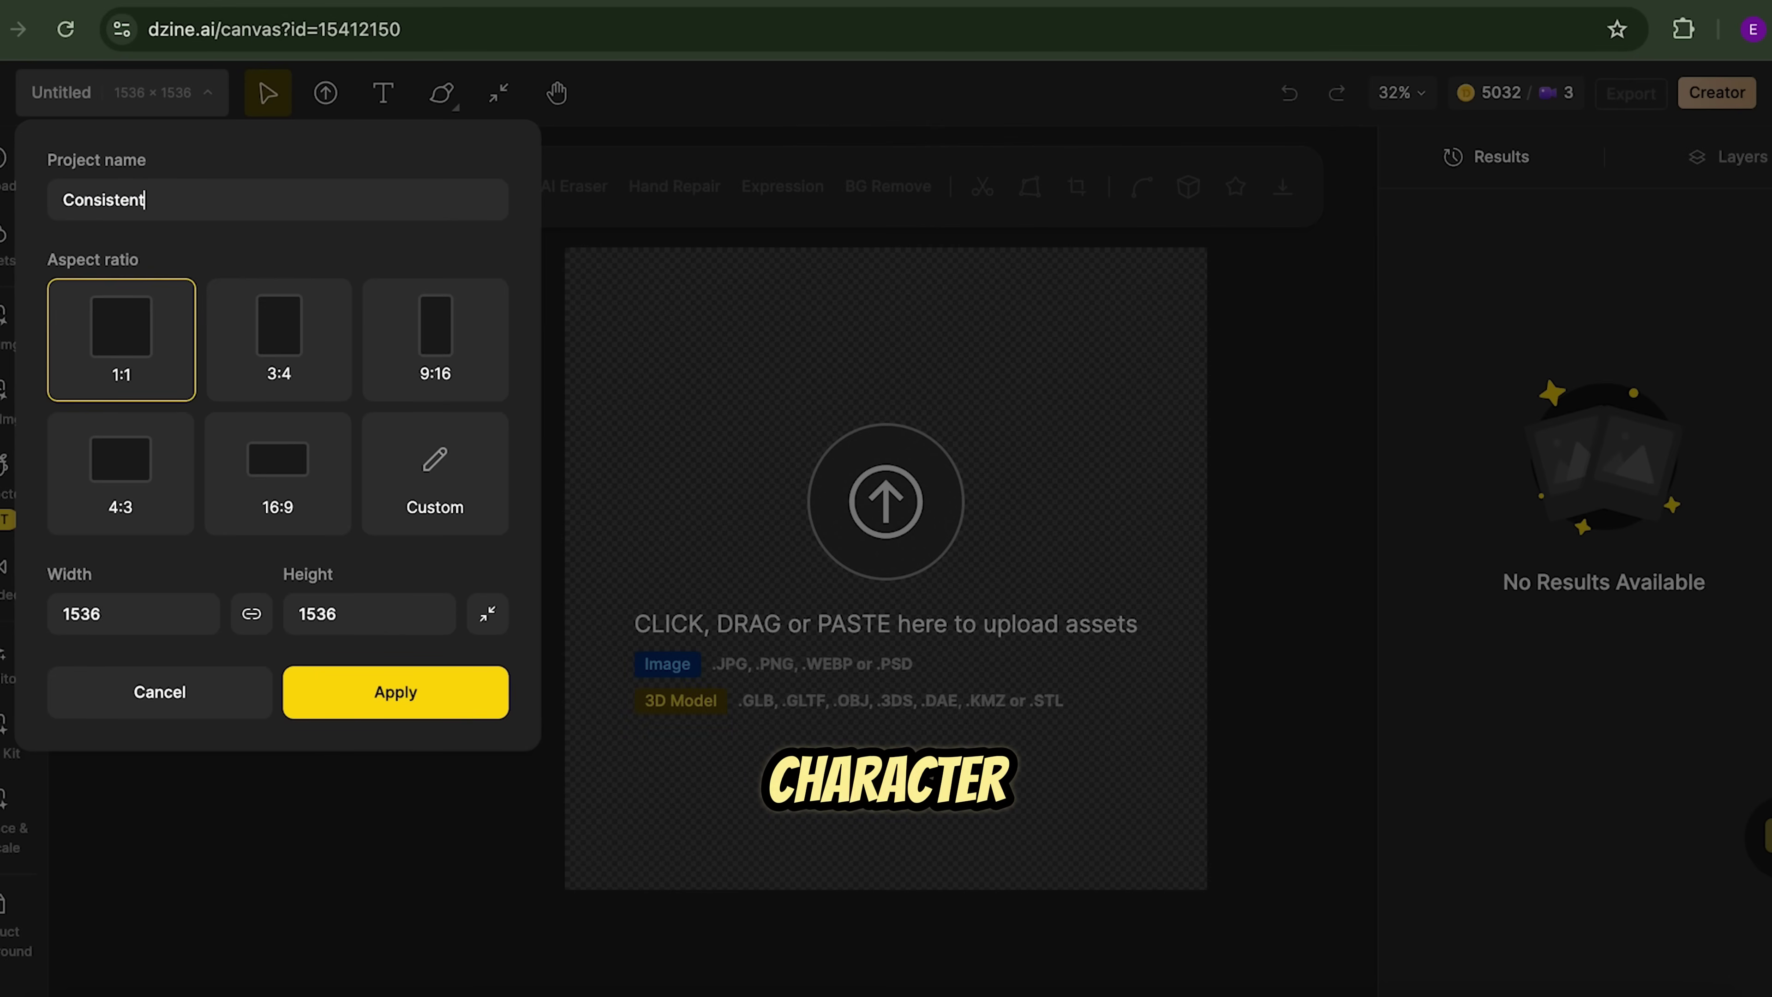
text(racter 1)
click(272, 482)
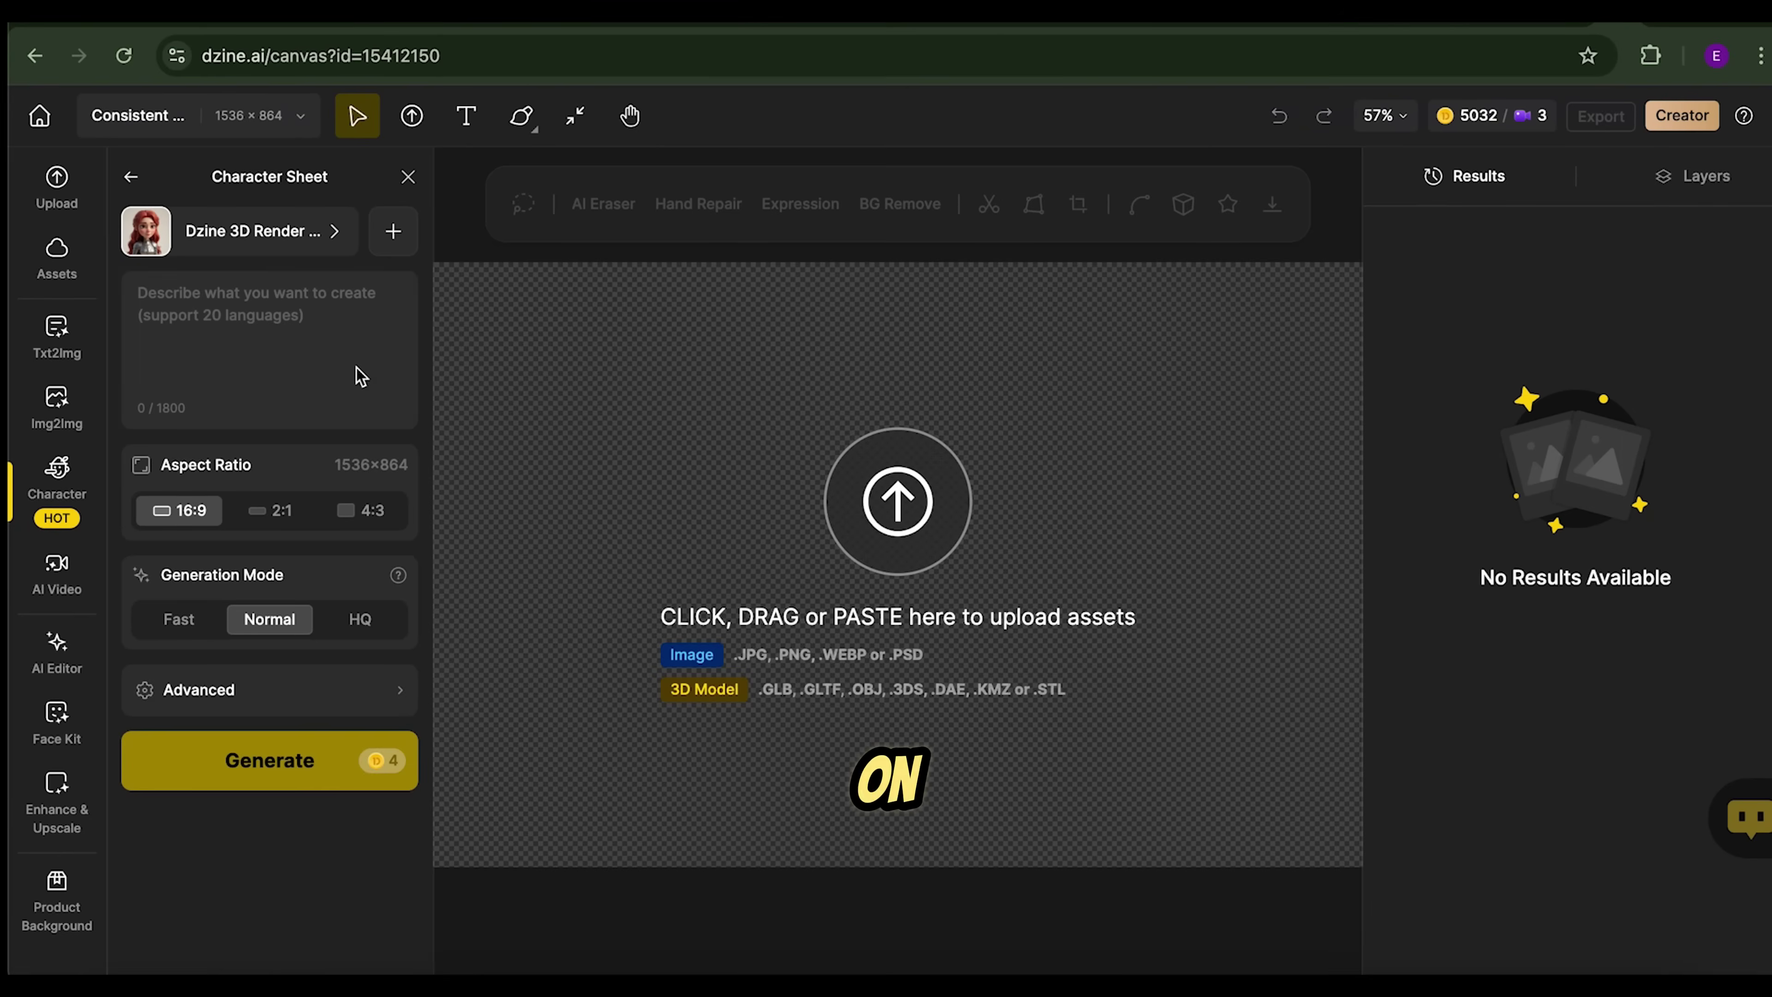
- Apply the Dzine 3D Render v2 style and paste the ponytailed girl description as the prompt
click(311, 237)
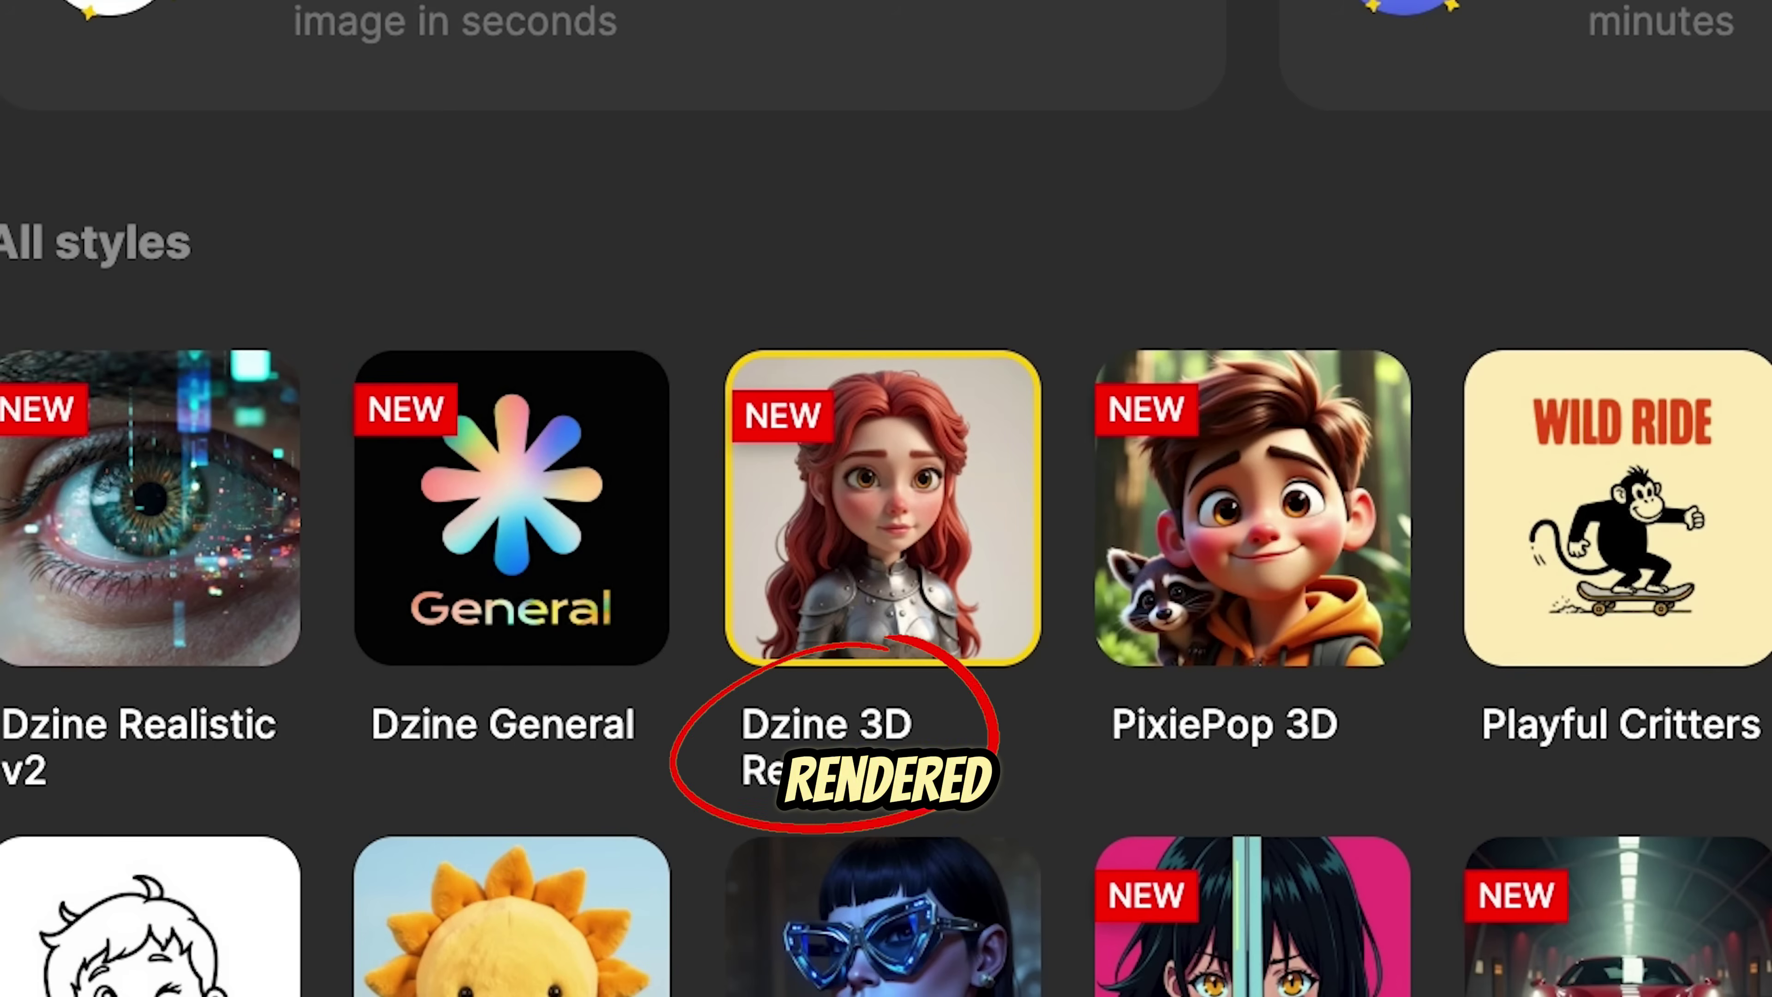
scroll(887, 628, down, 3)
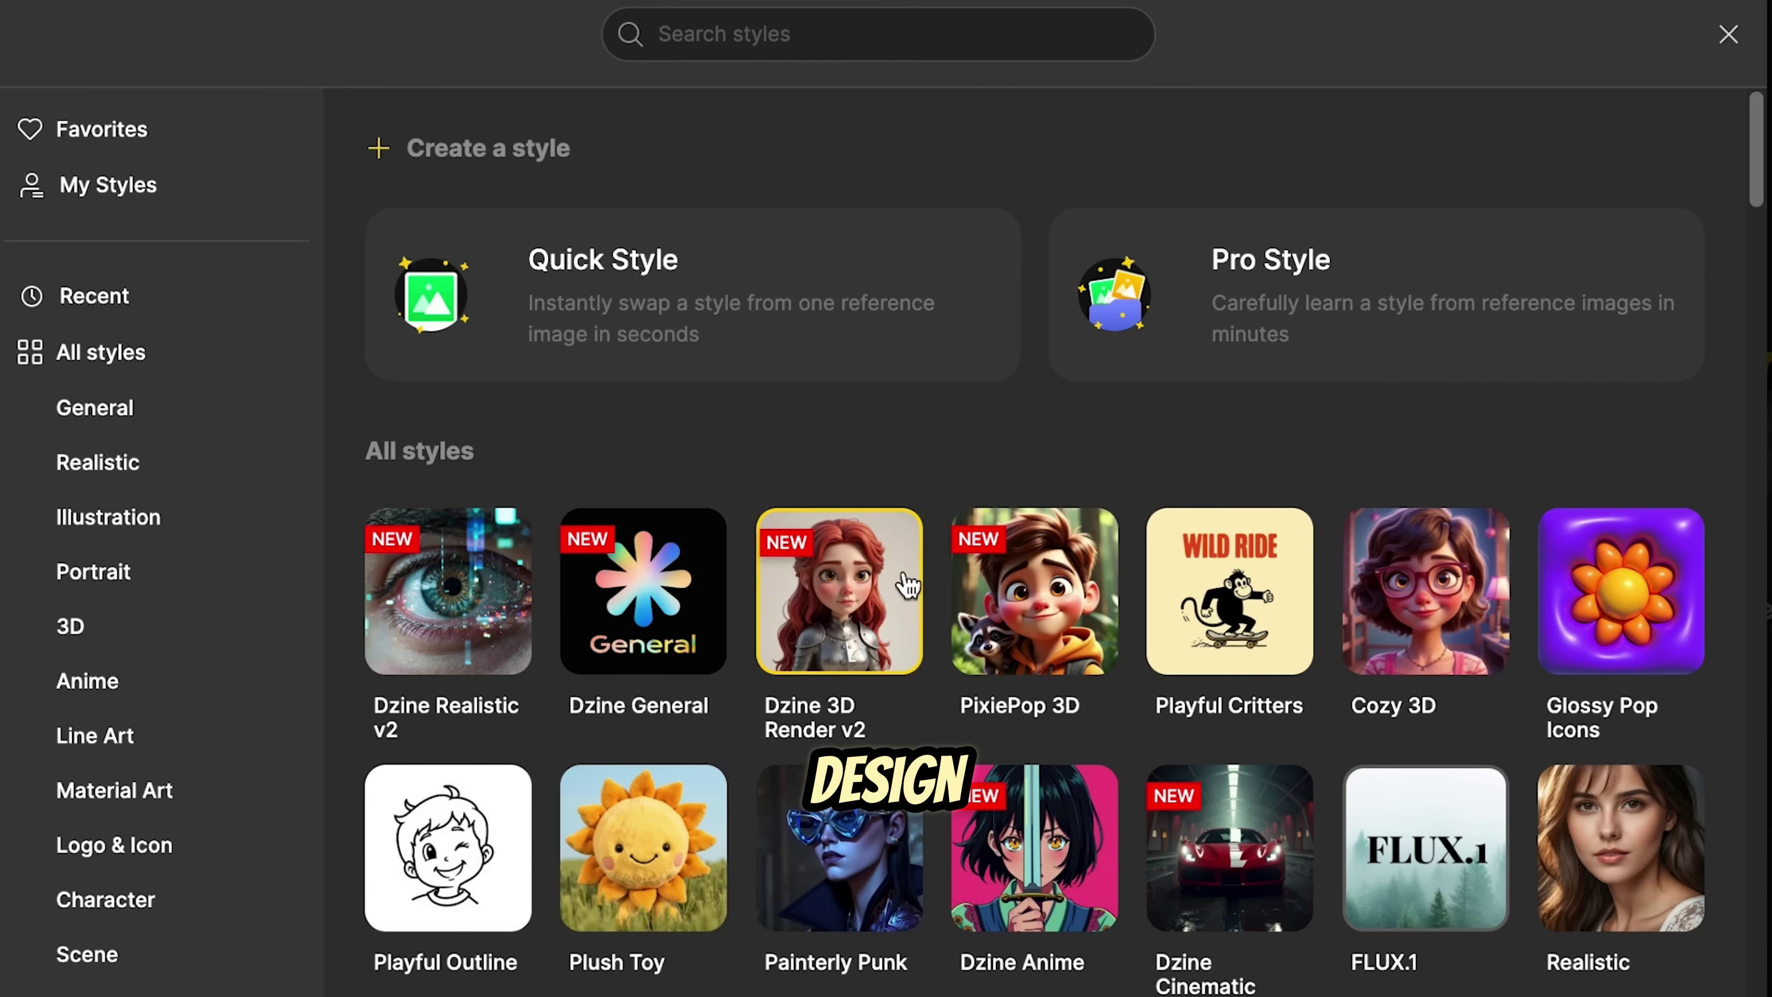
click(906, 586)
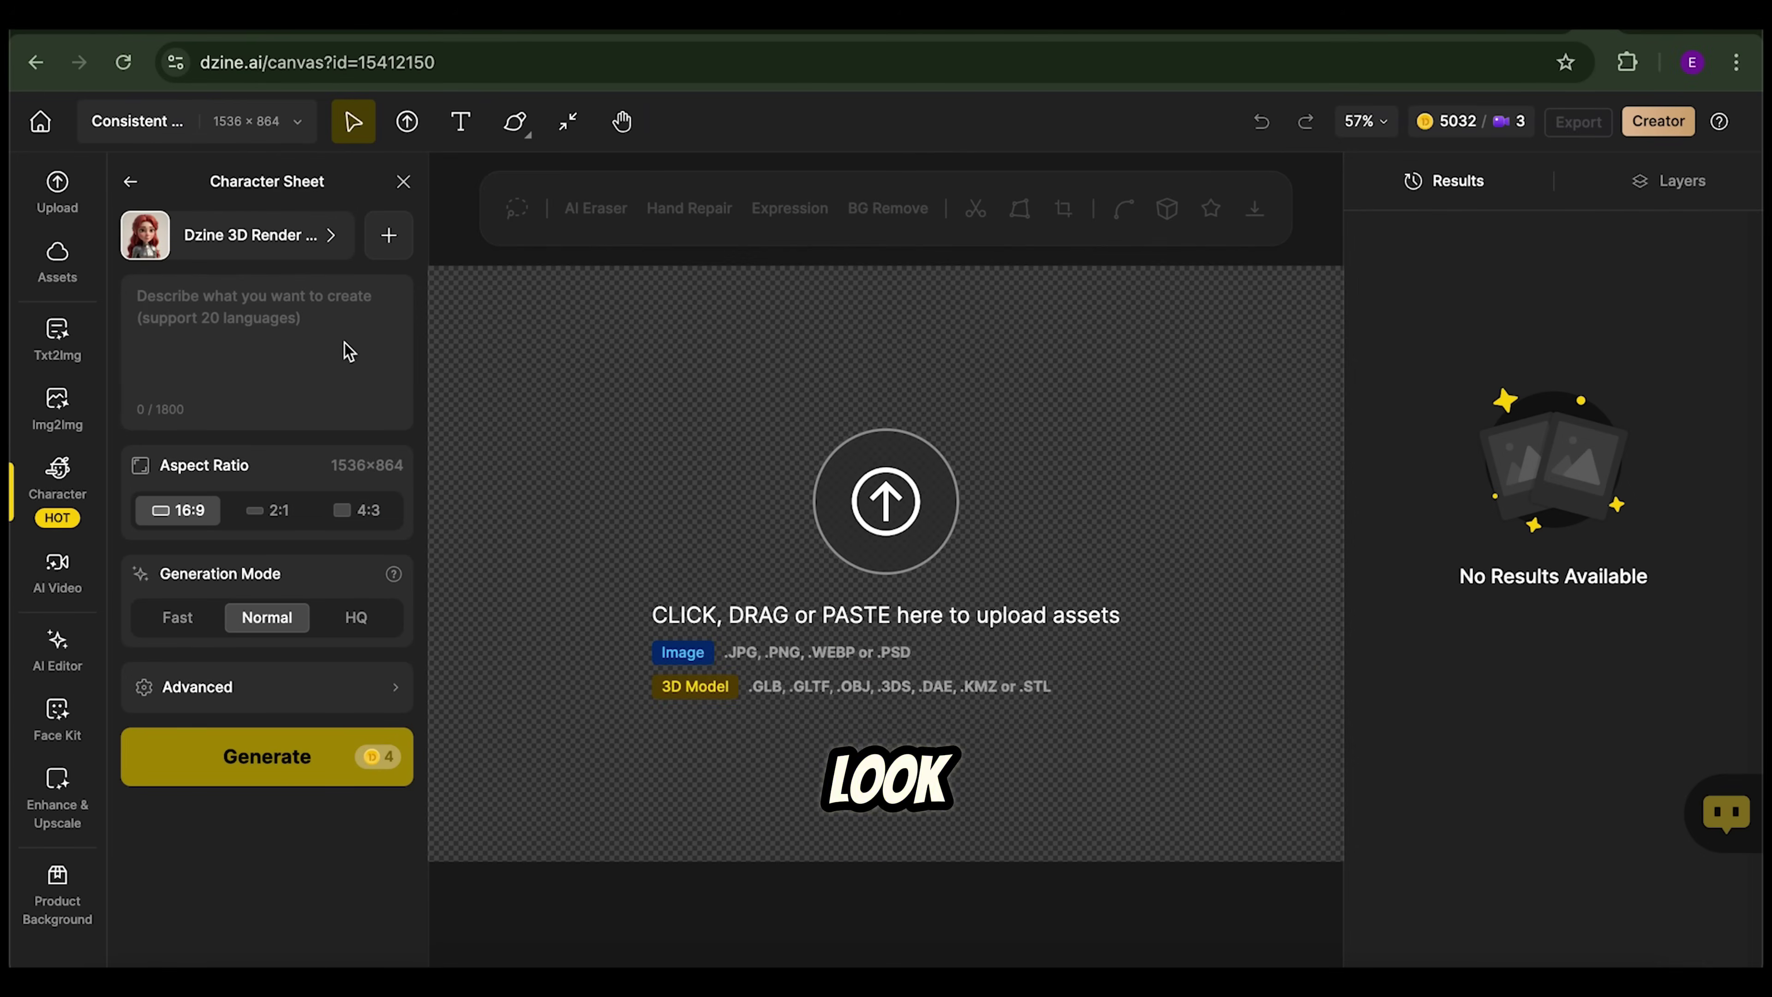
click(262, 320)
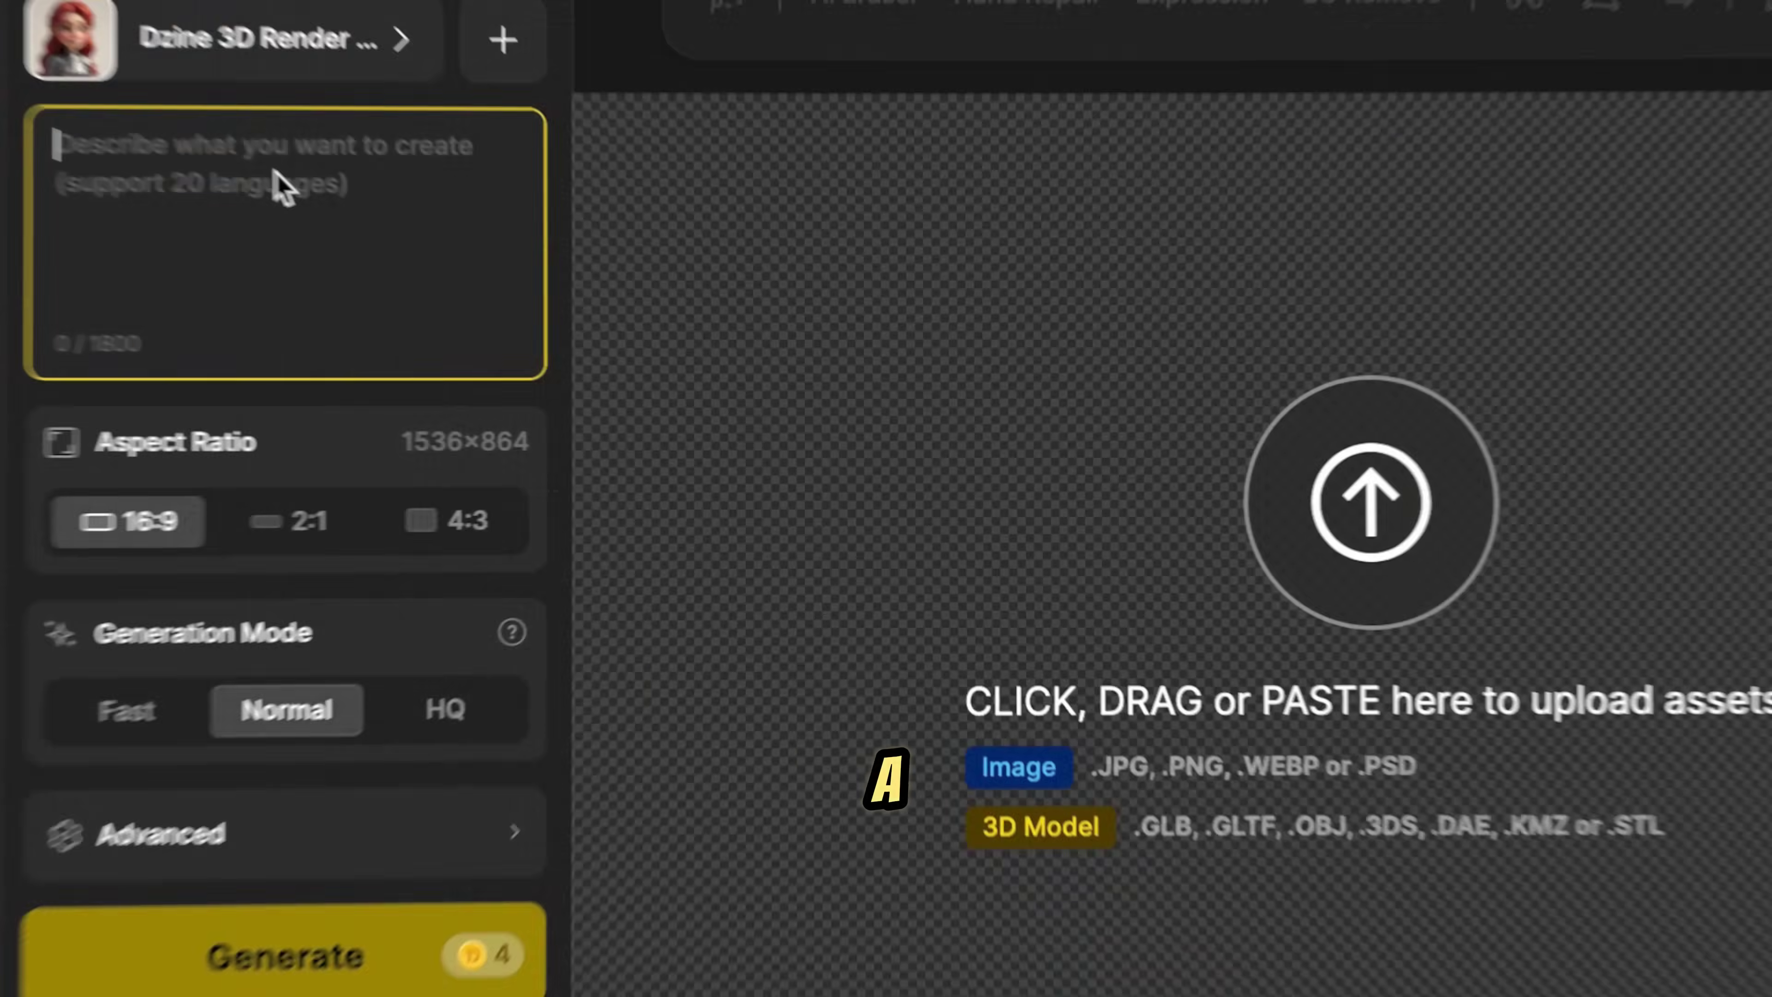
text(A young girl with expressive eyes, wavy brown hair in a ponytail, wearing a pink and purple dress)
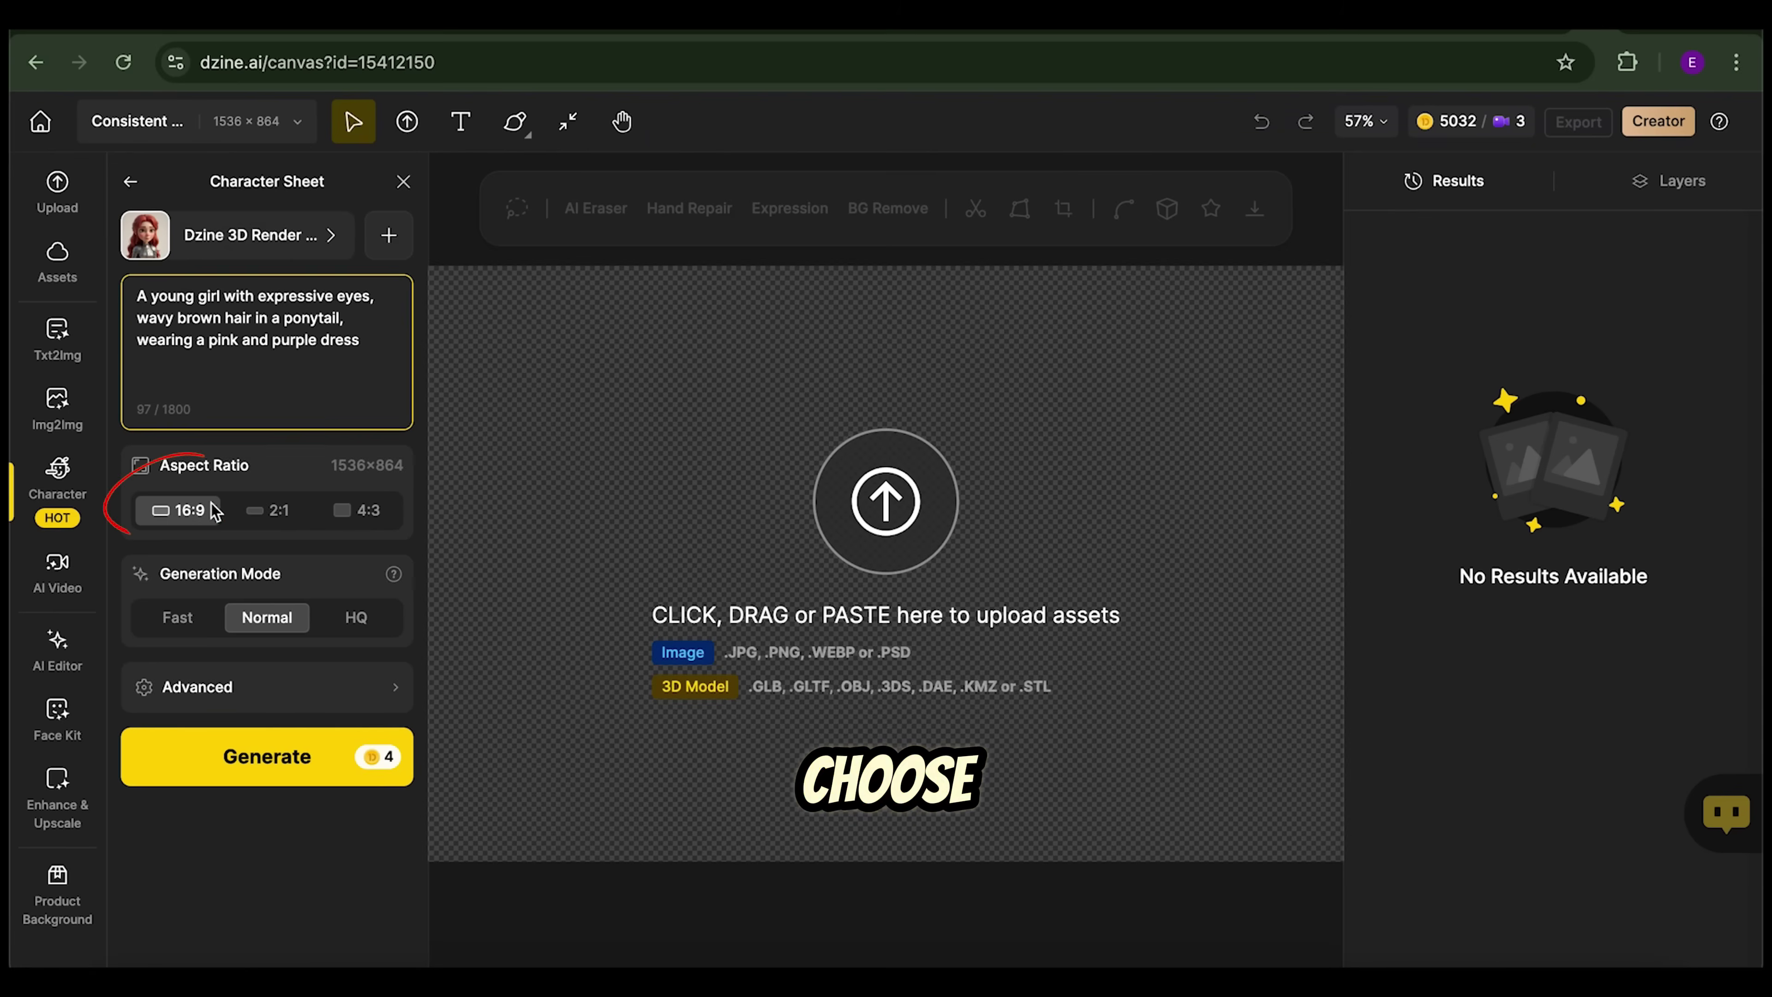
- Generate the girl's sheet in HQ and download it as a 2x-upscaled PNG
click(358, 623)
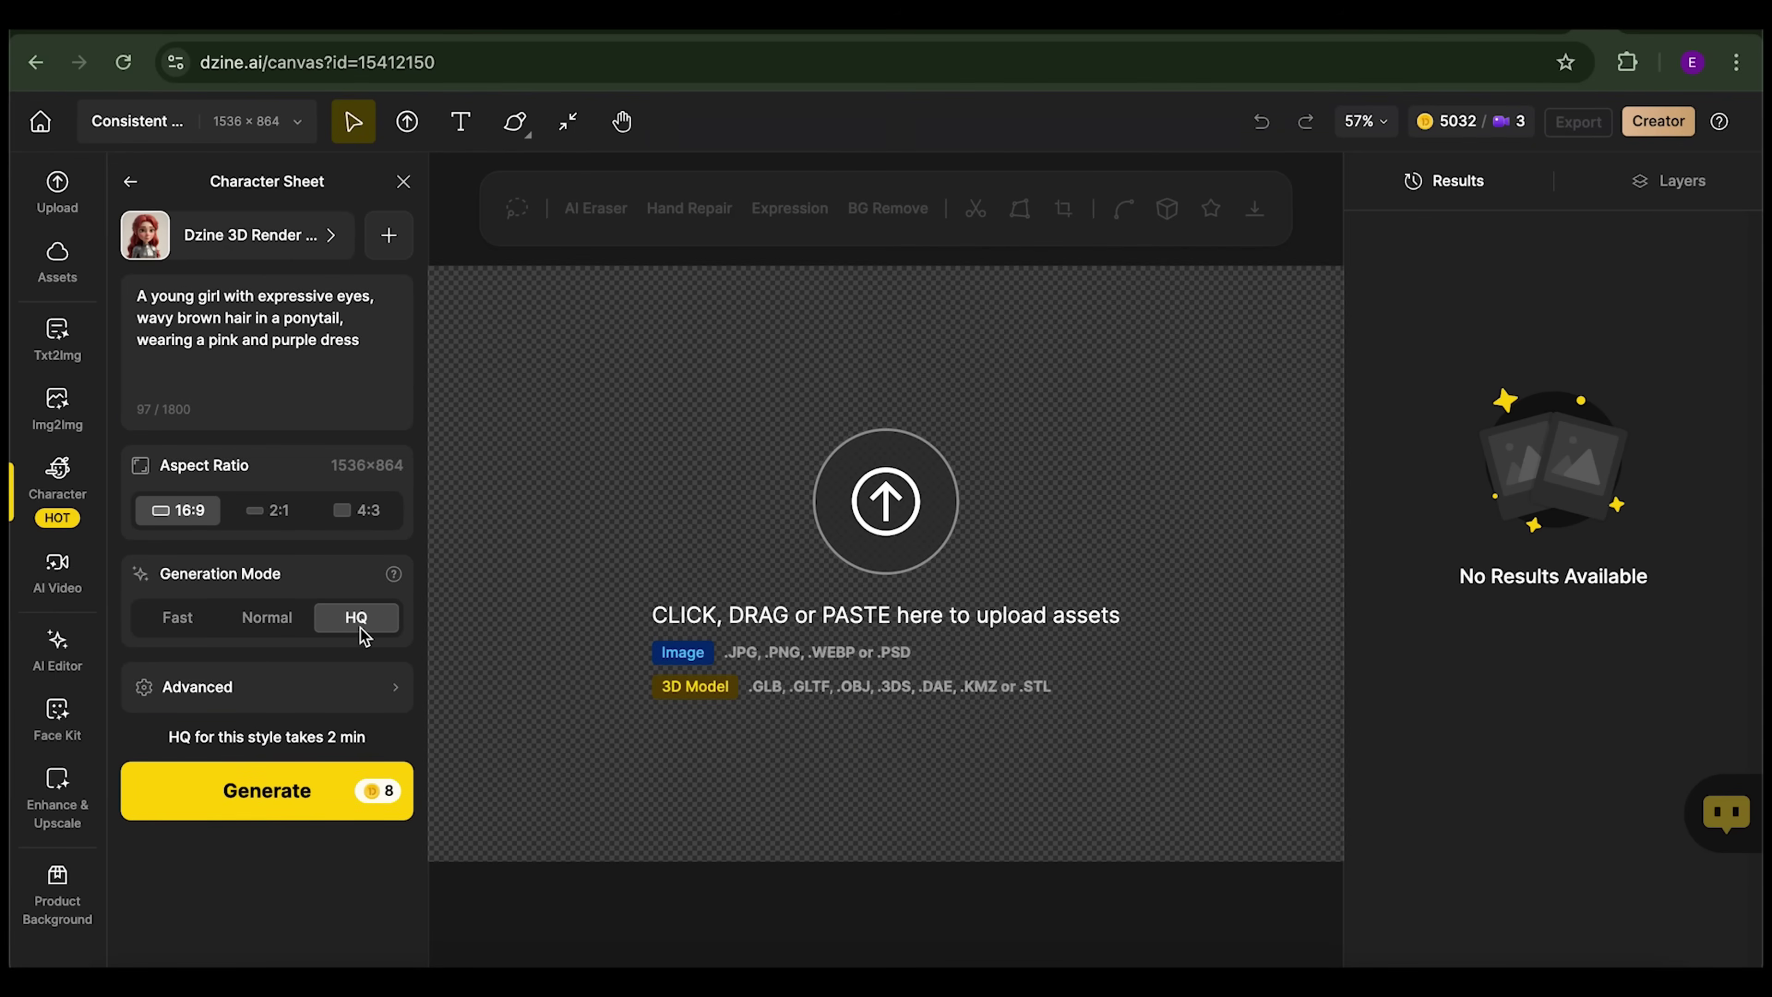
click(311, 795)
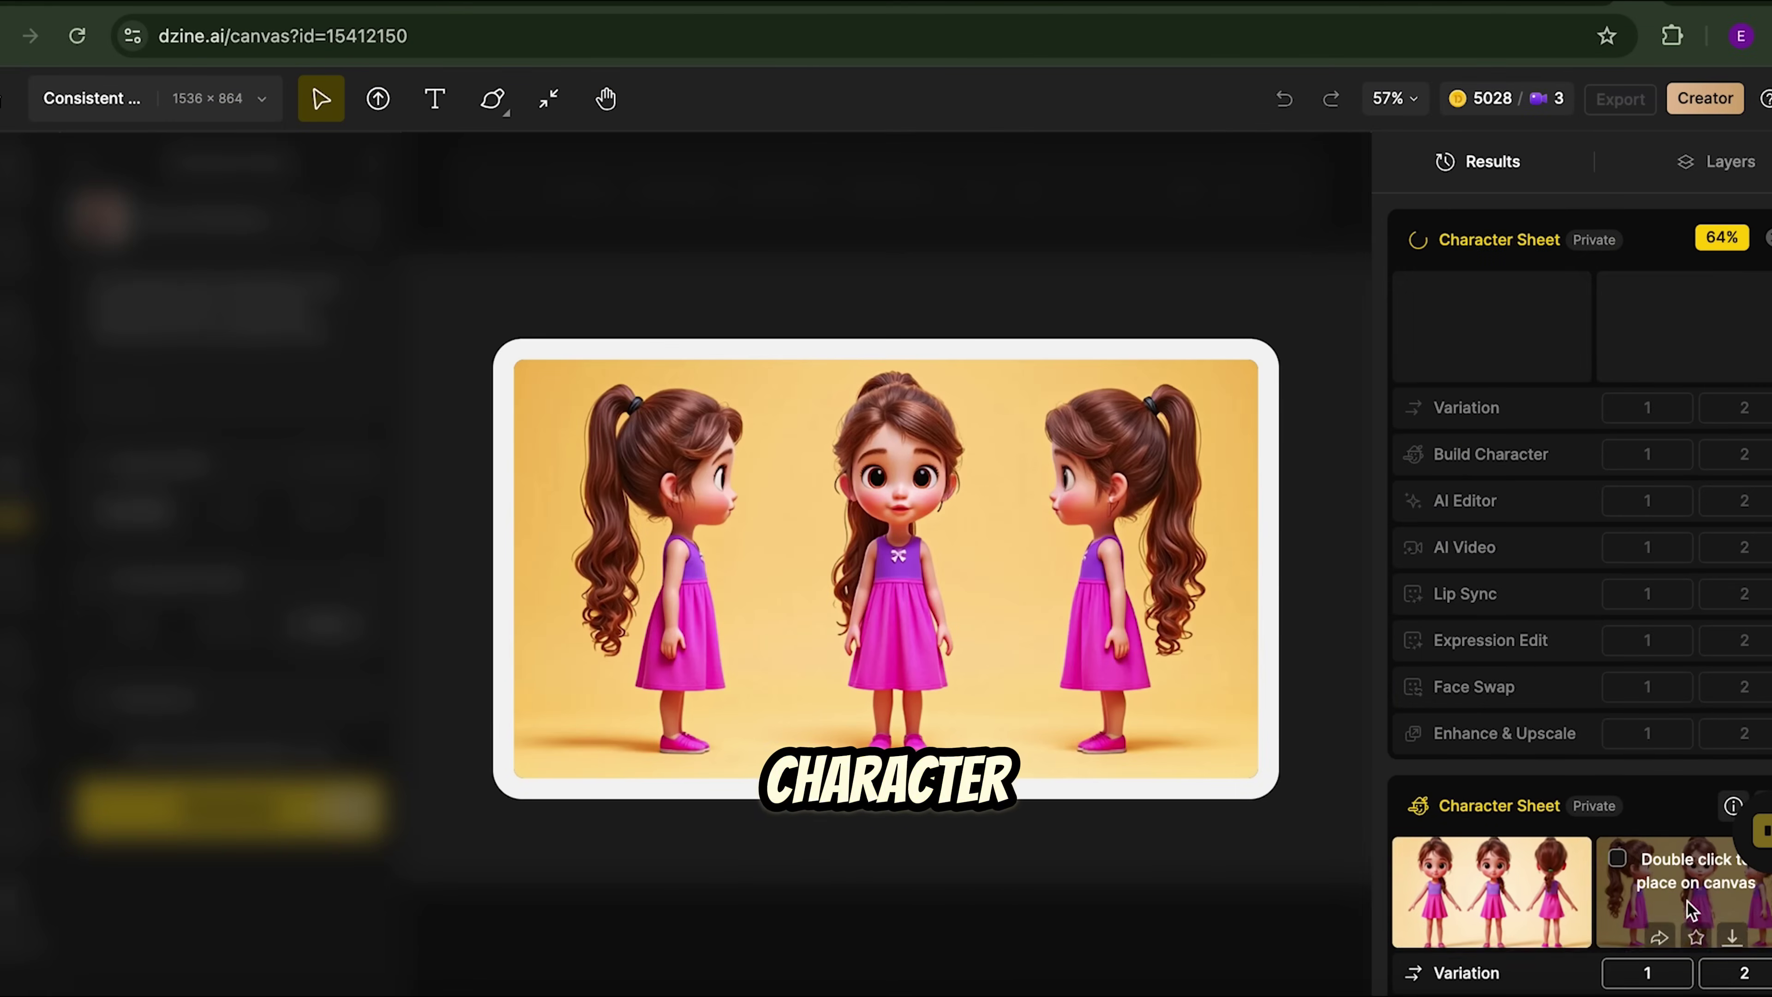
click(1557, 907)
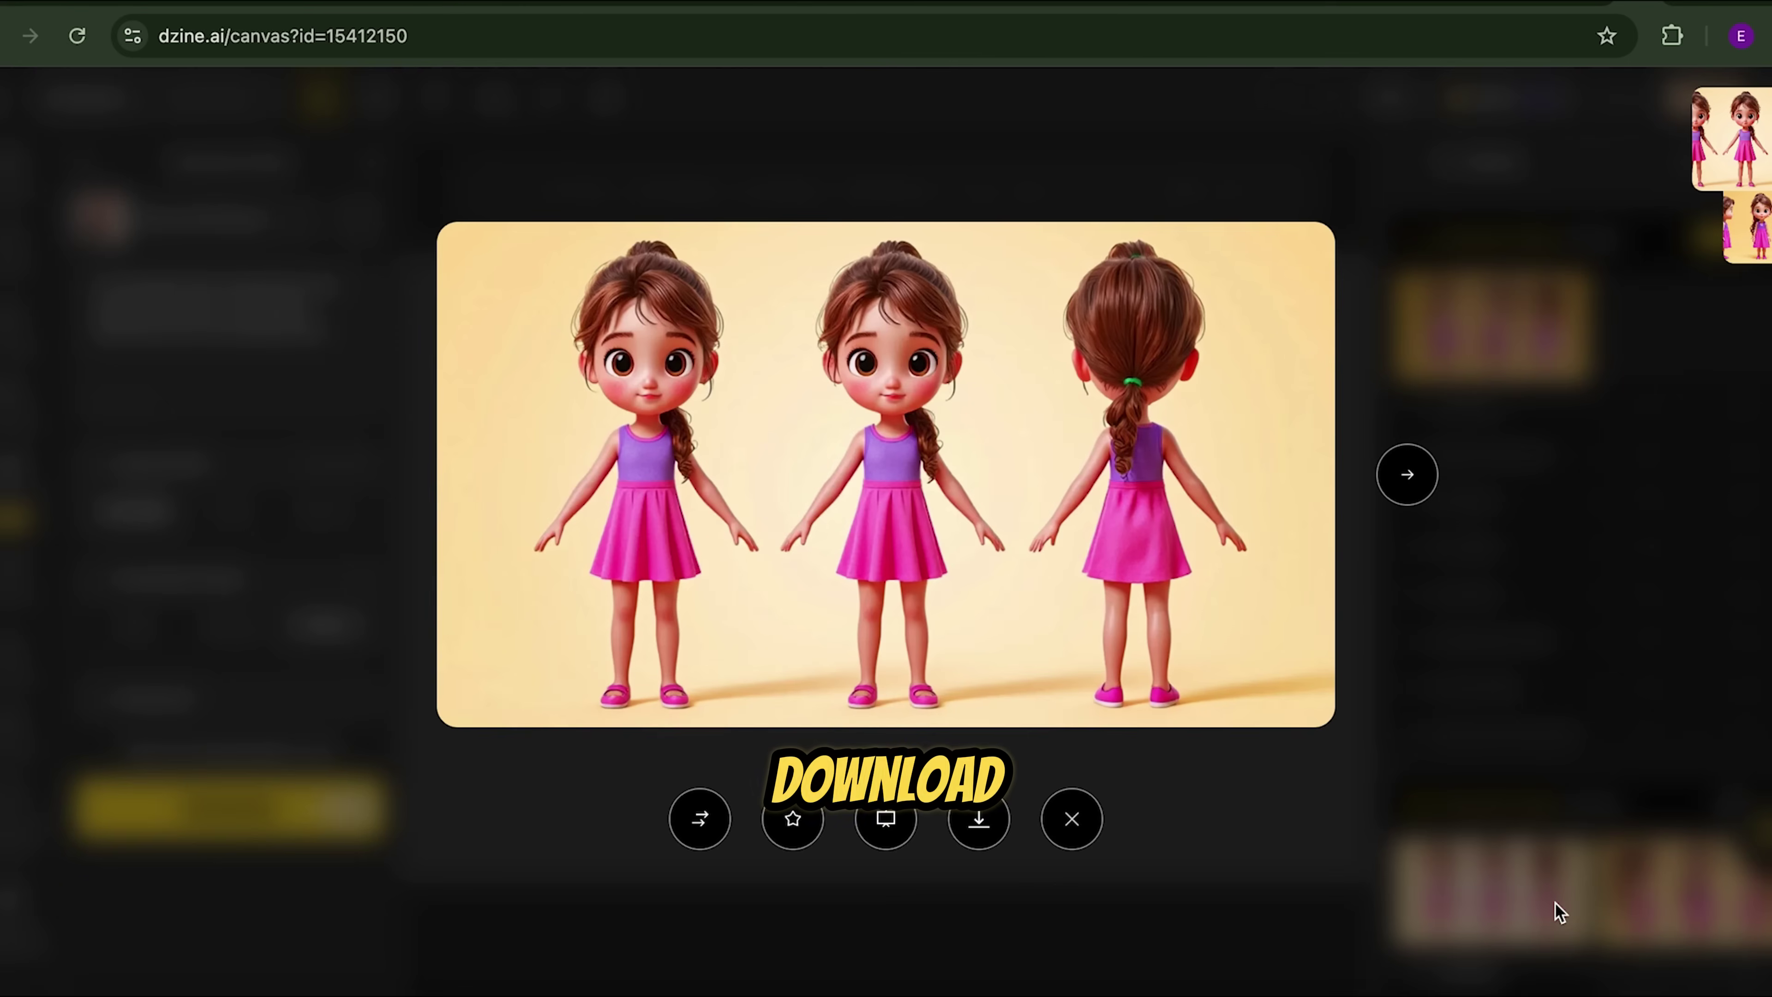
click(978, 819)
click(899, 693)
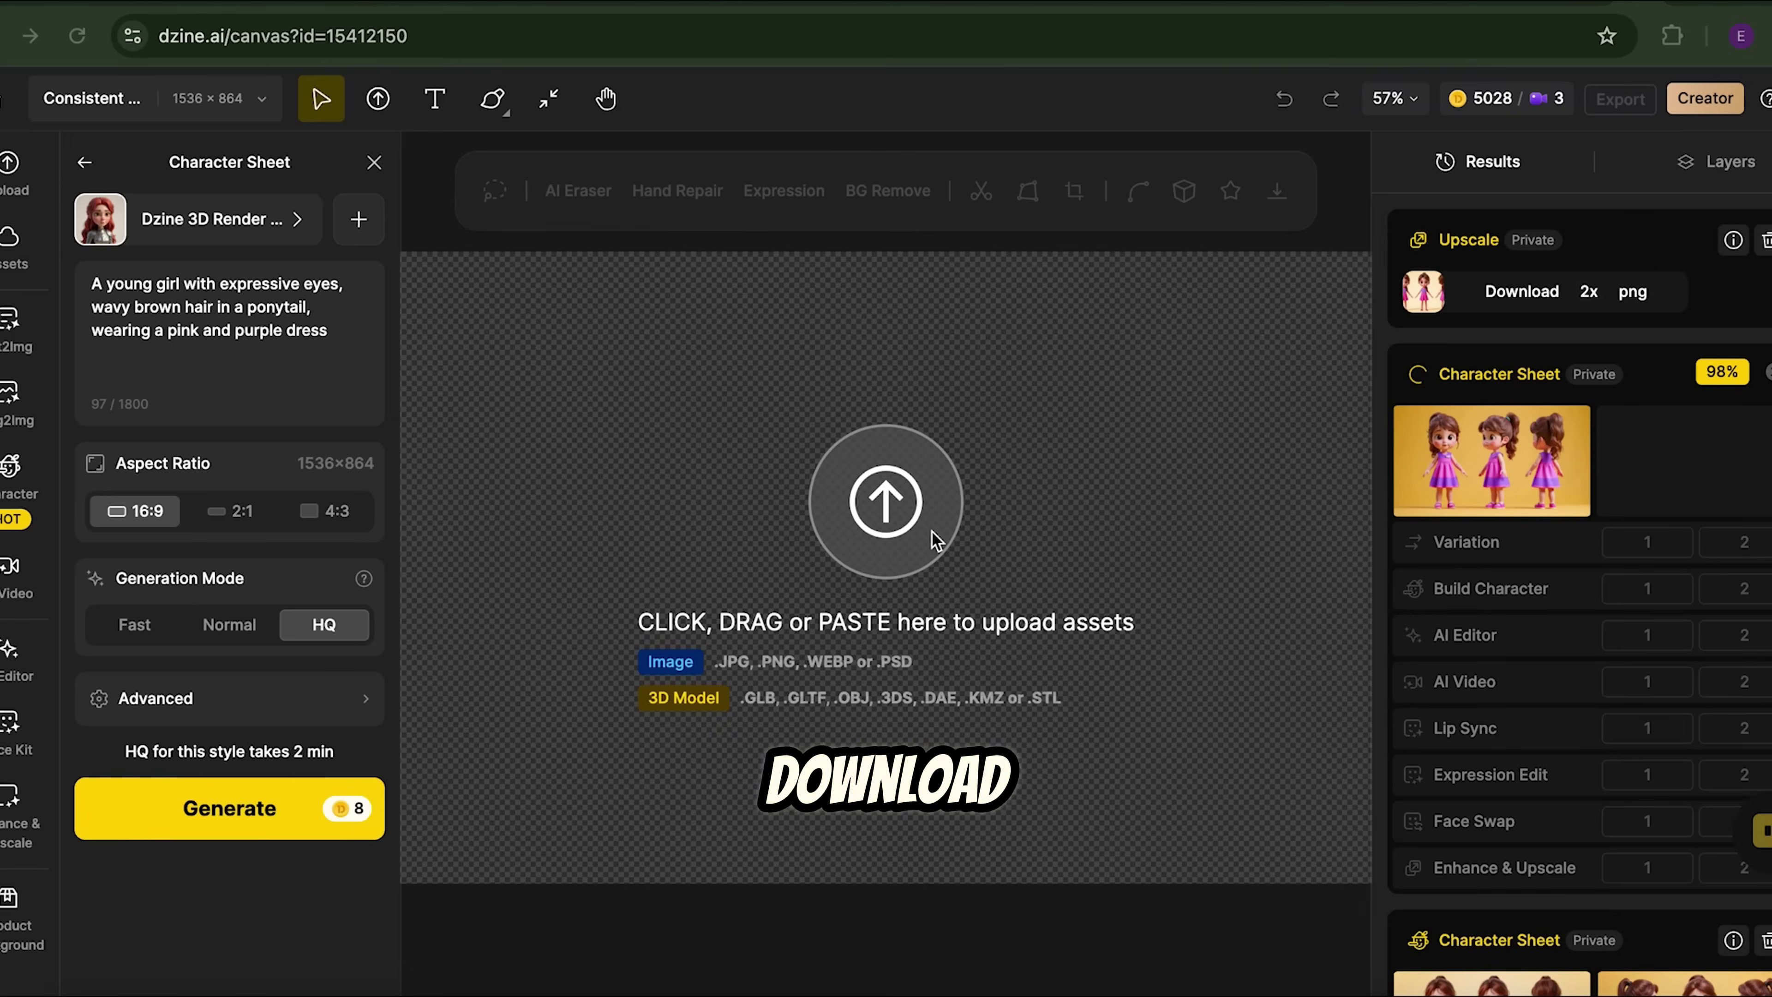
click(886, 495)
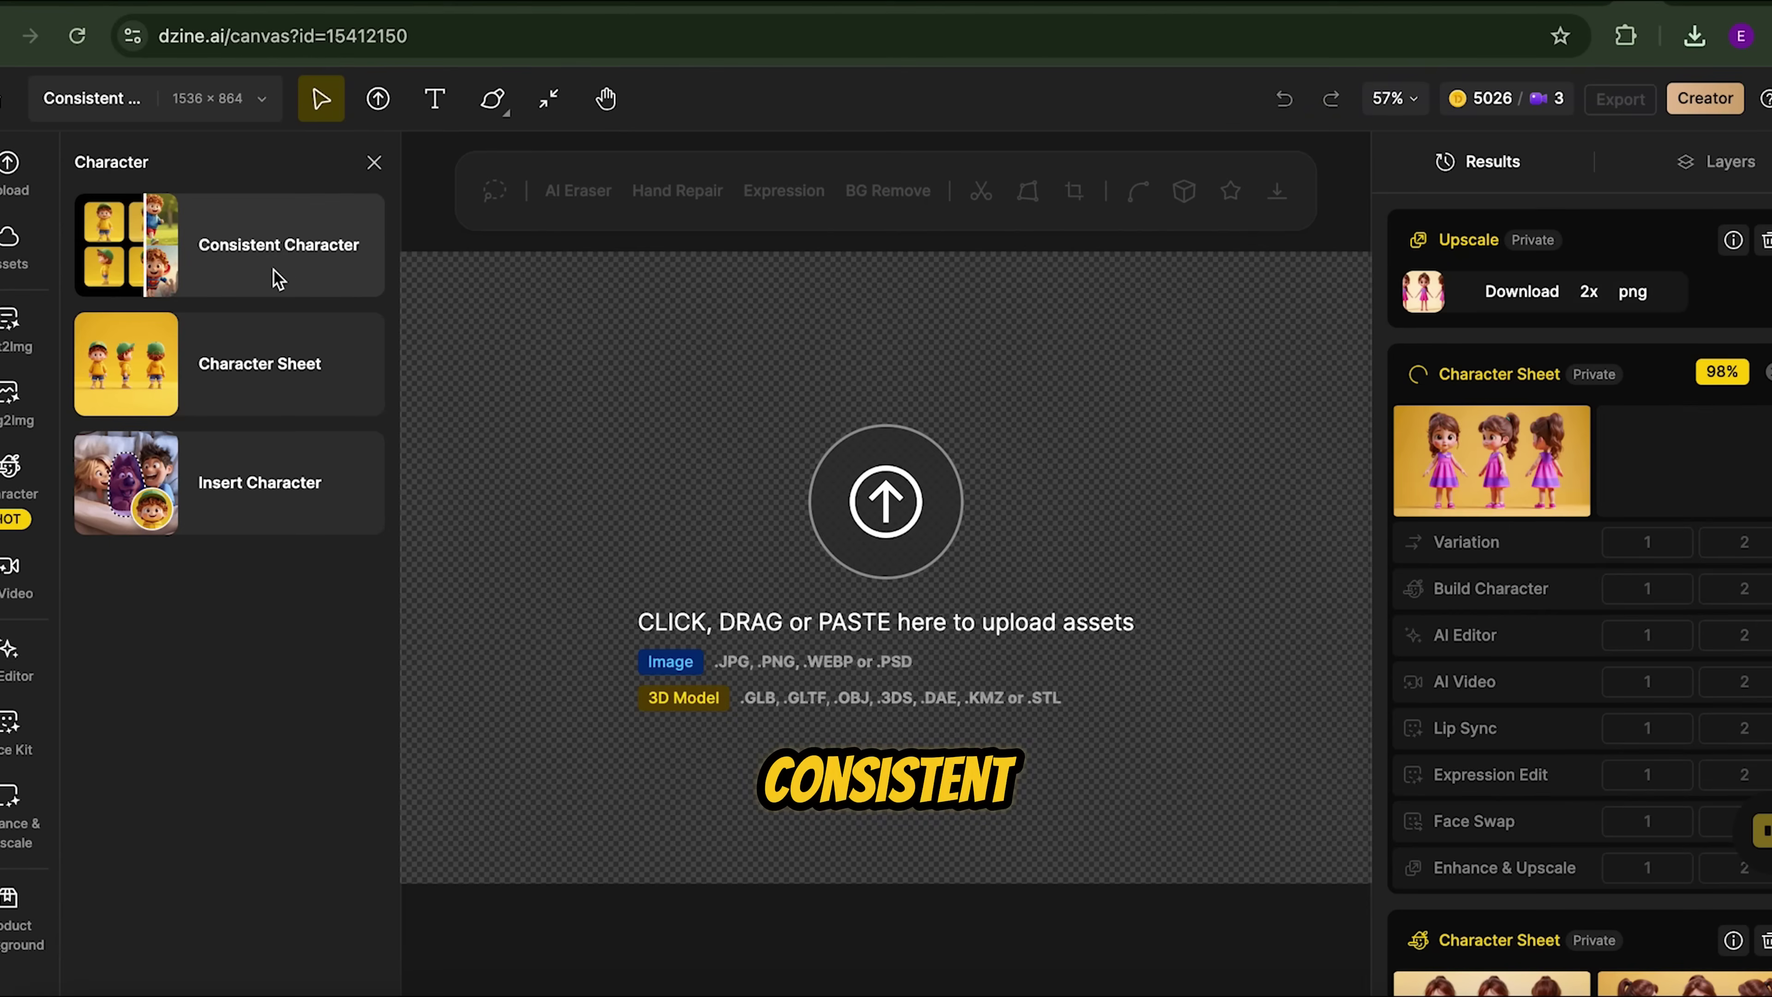
- Train a new character named Sarah from the upscaled character sheet PNG
click(231, 230)
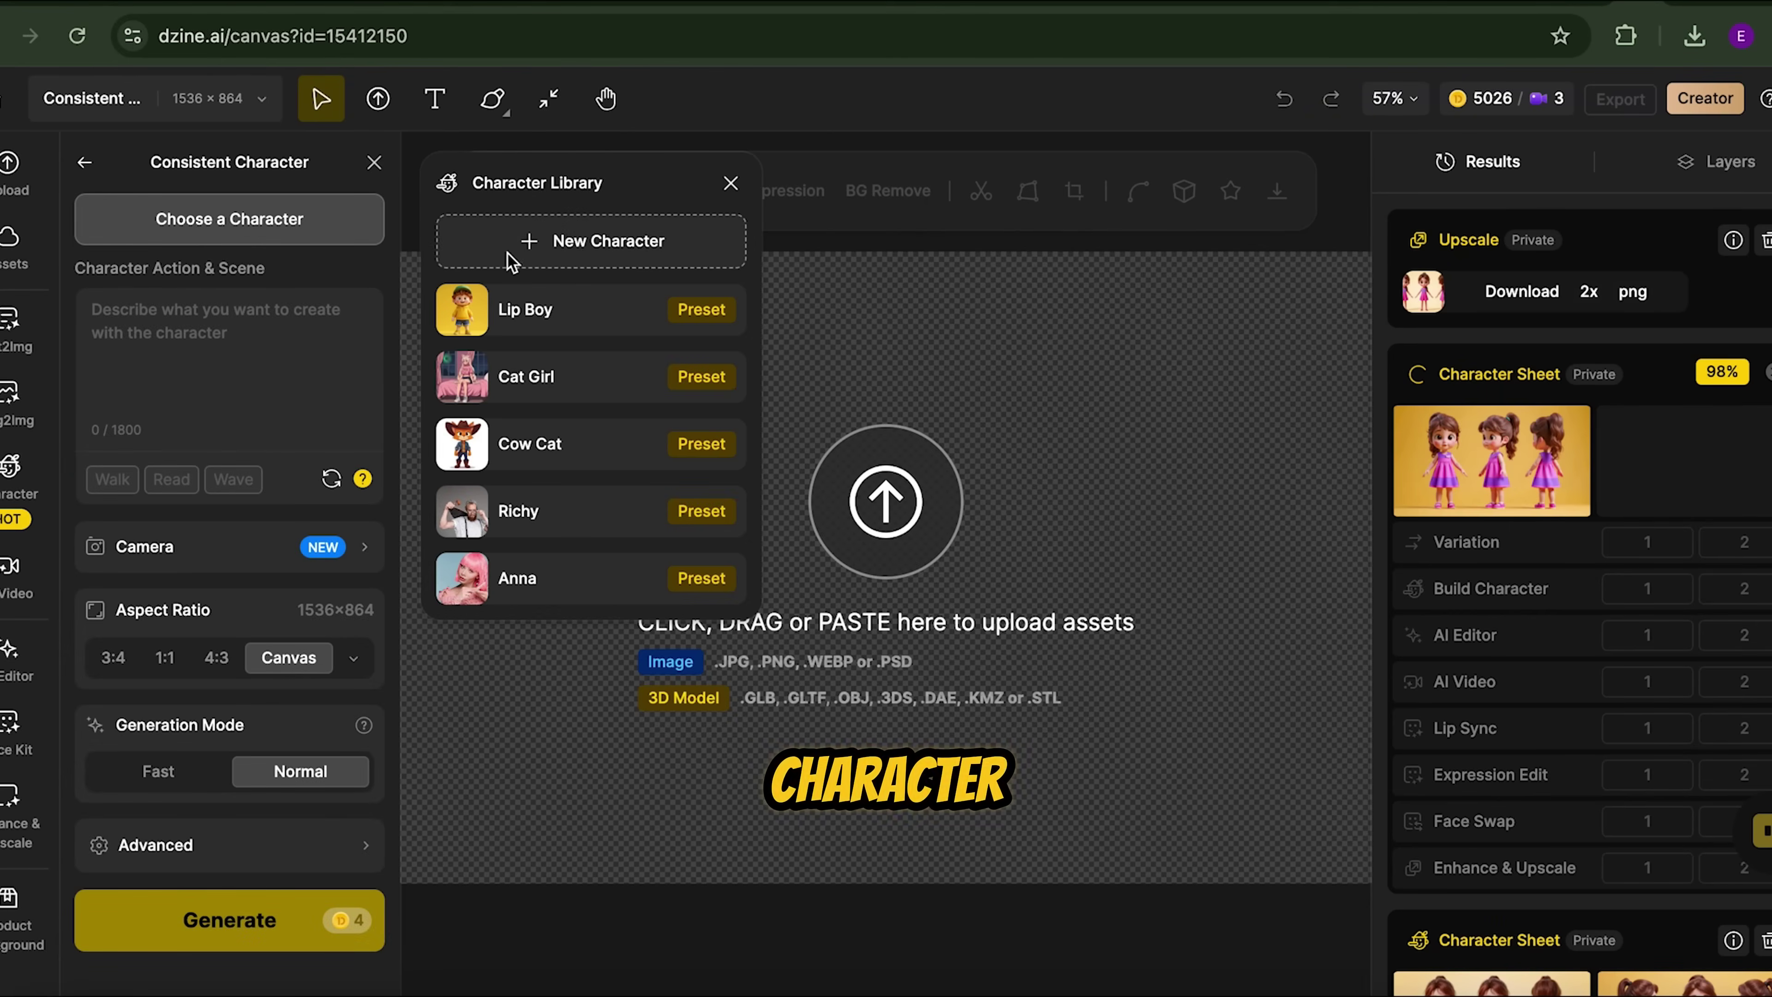
click(523, 238)
text(Sarah)
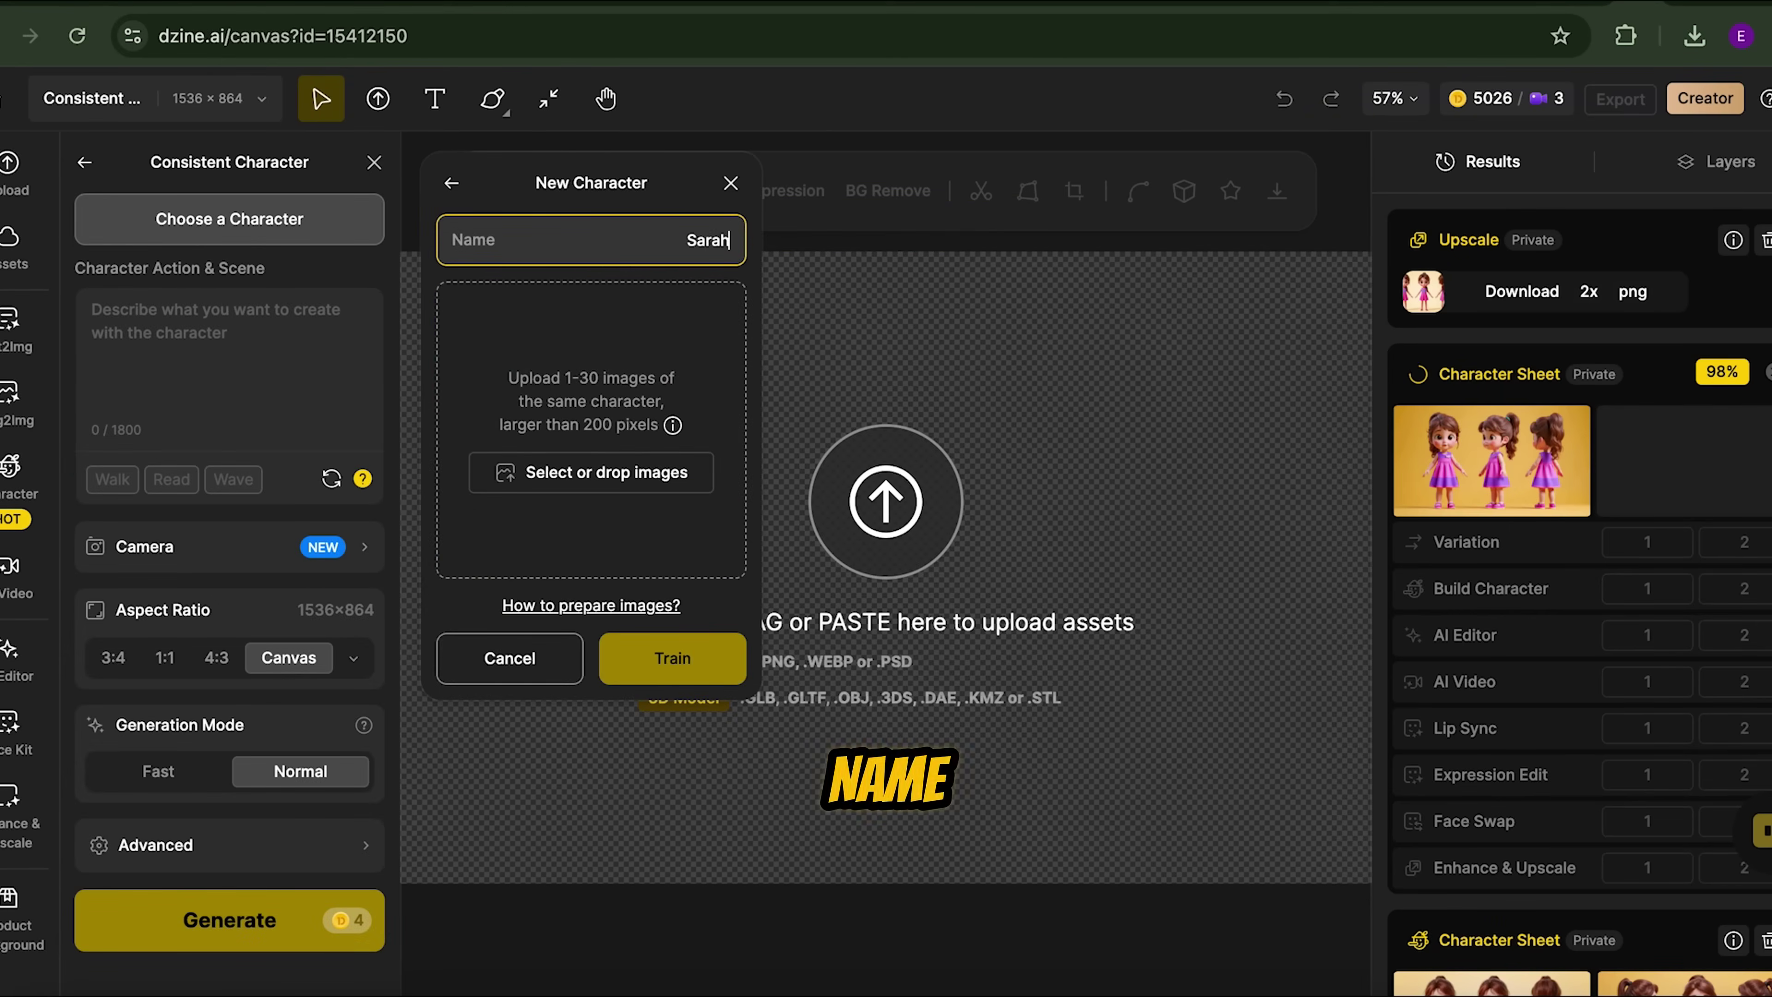
click(621, 473)
click(677, 337)
click(711, 360)
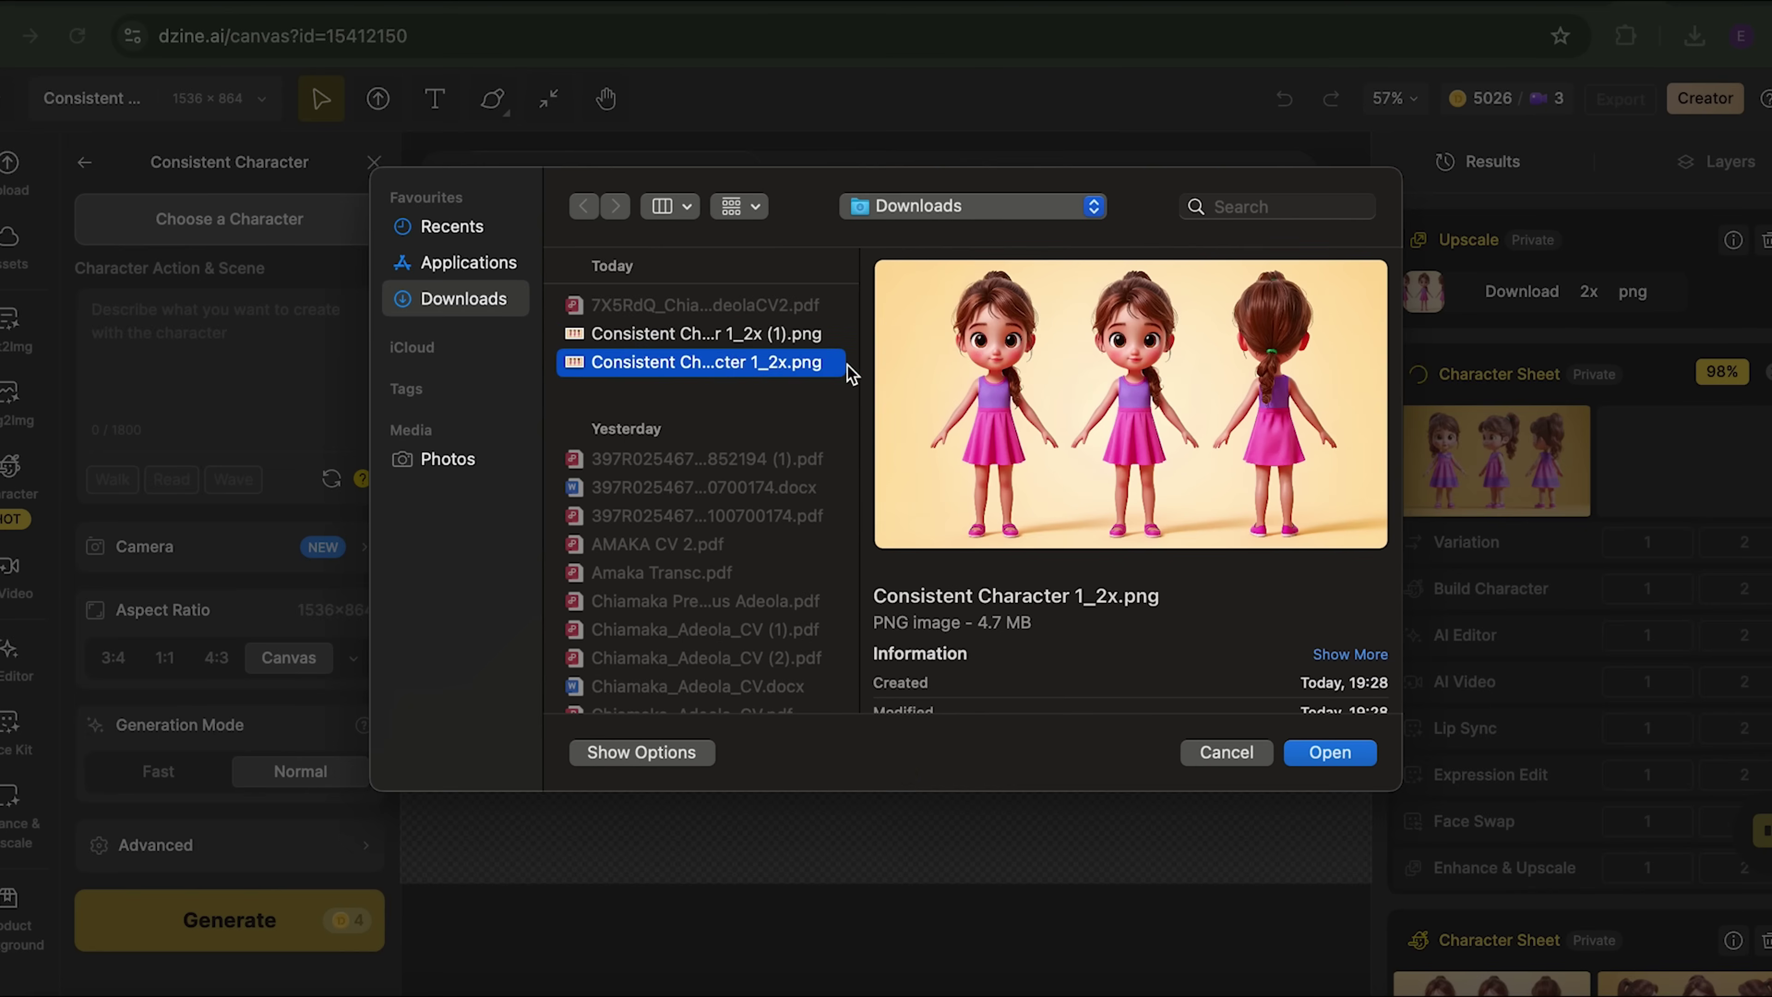
click(816, 334)
click(1330, 752)
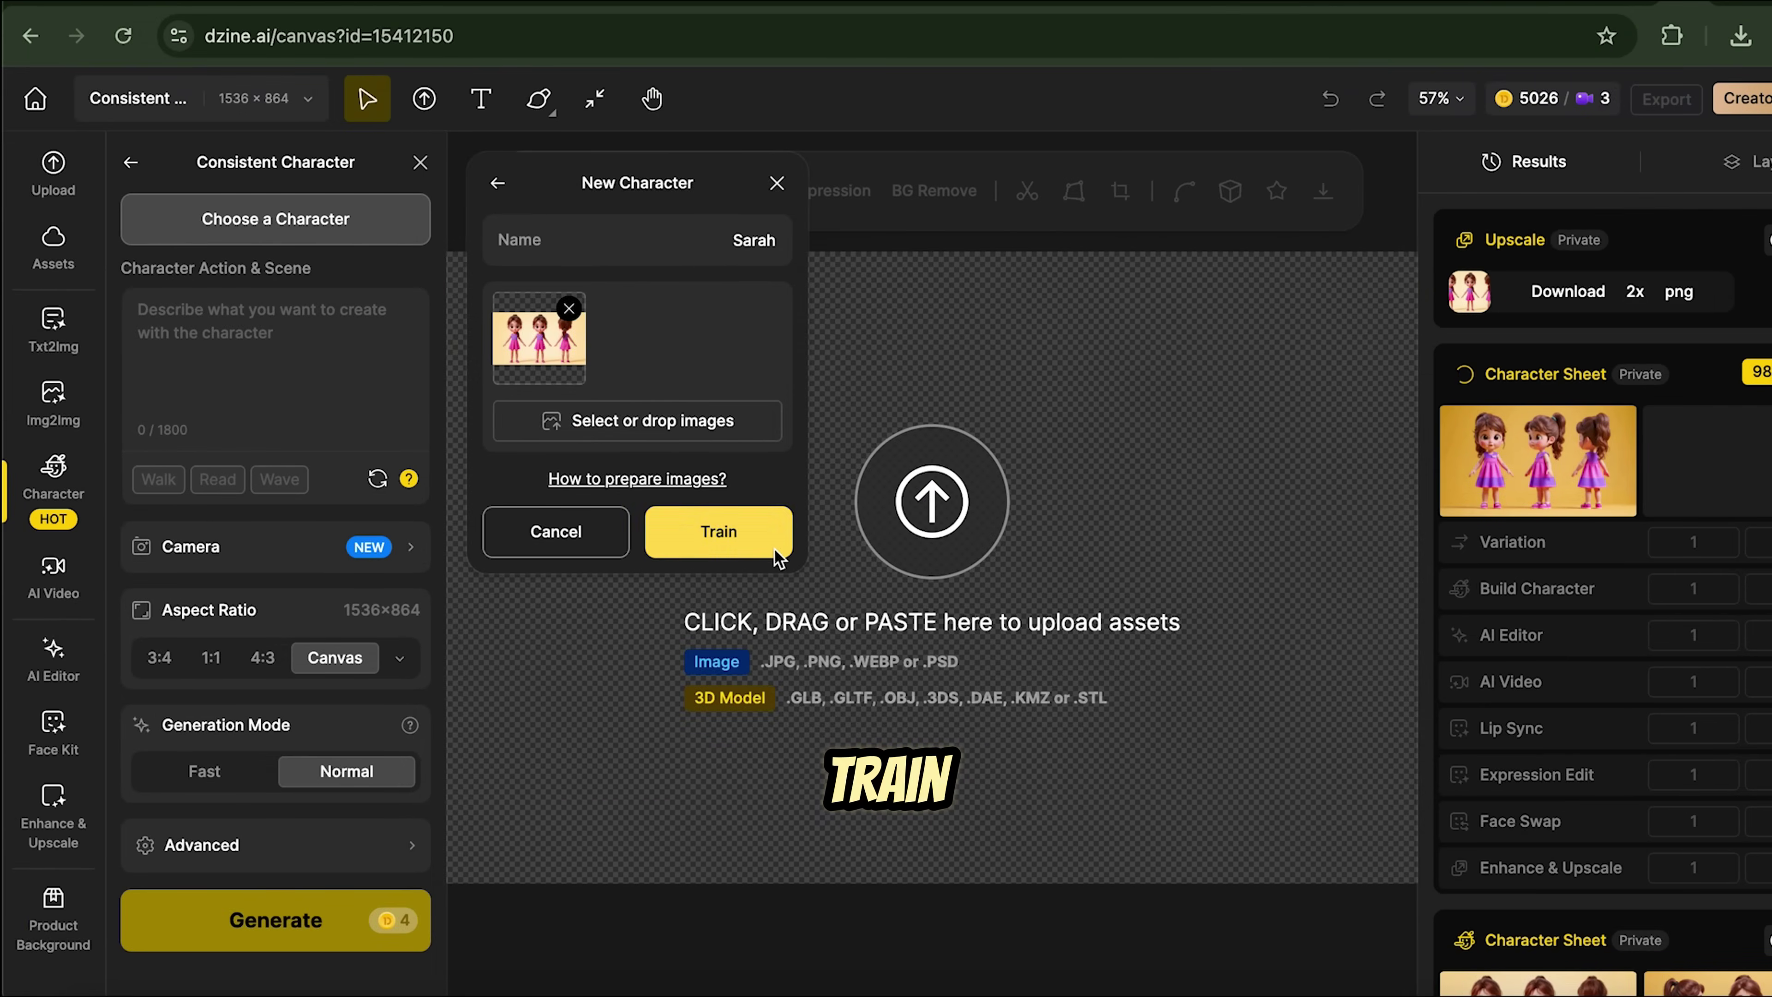
click(767, 548)
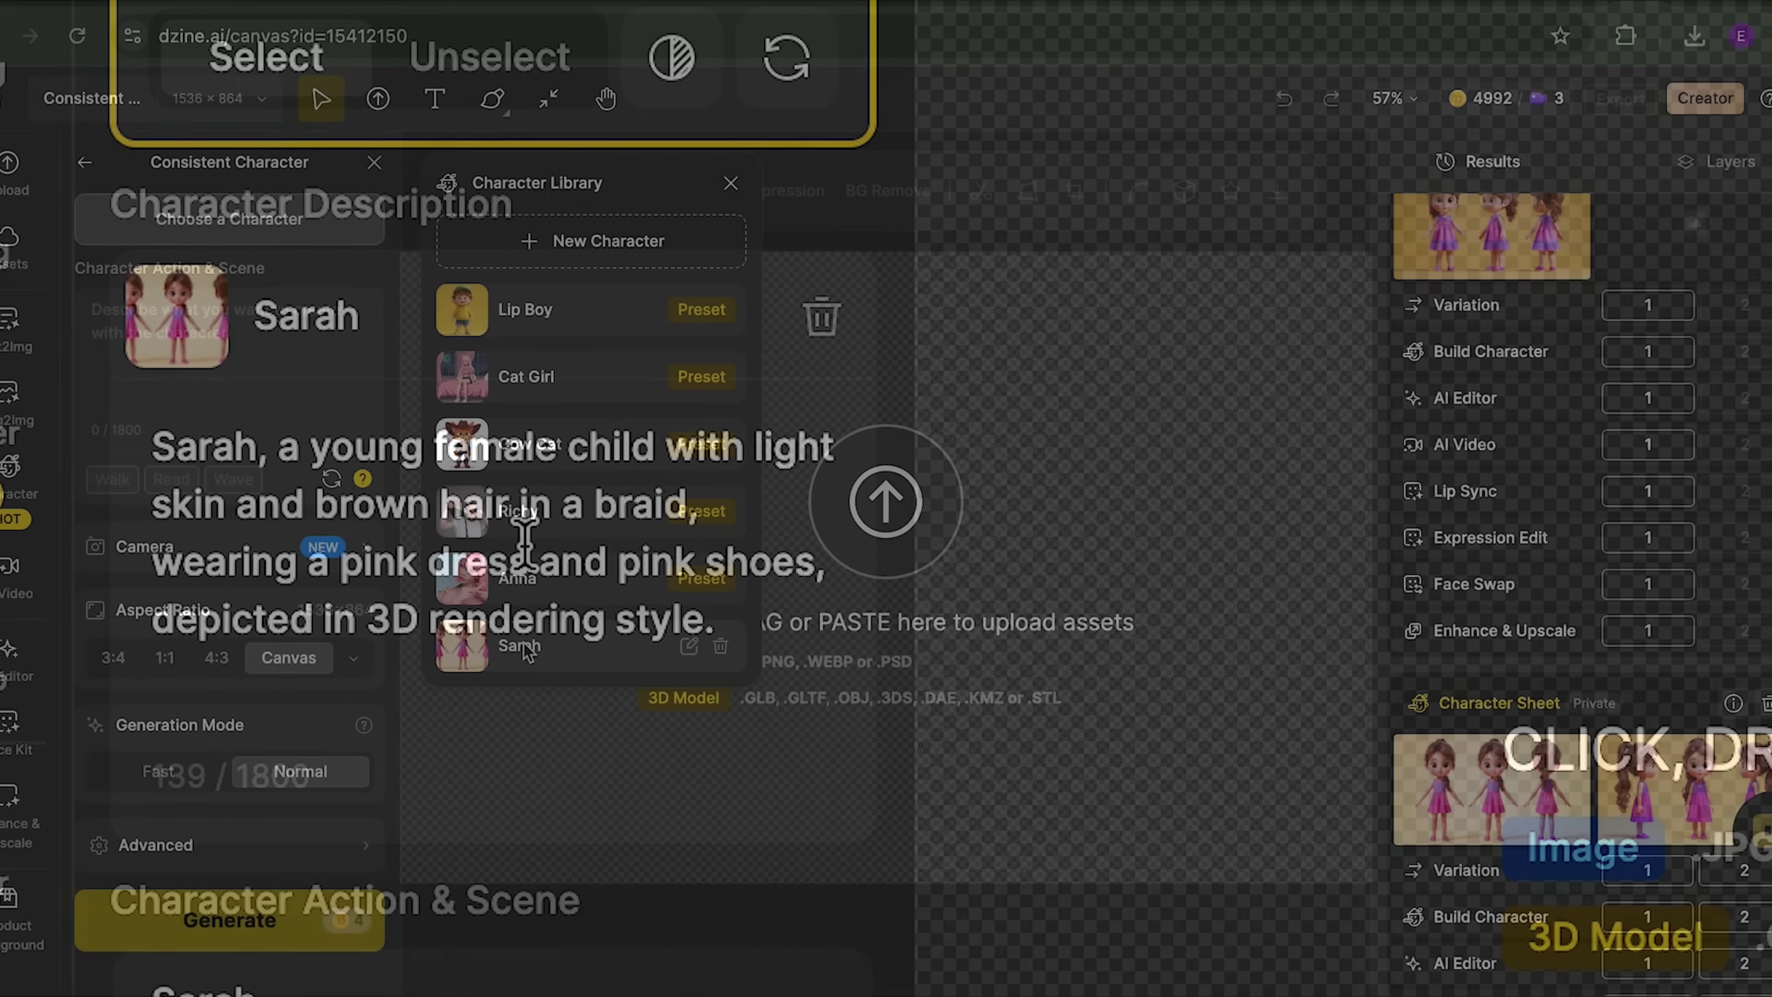
- Generate 16:9 images of Sarah riding a bicycle down a tree-lined street
click(525, 647)
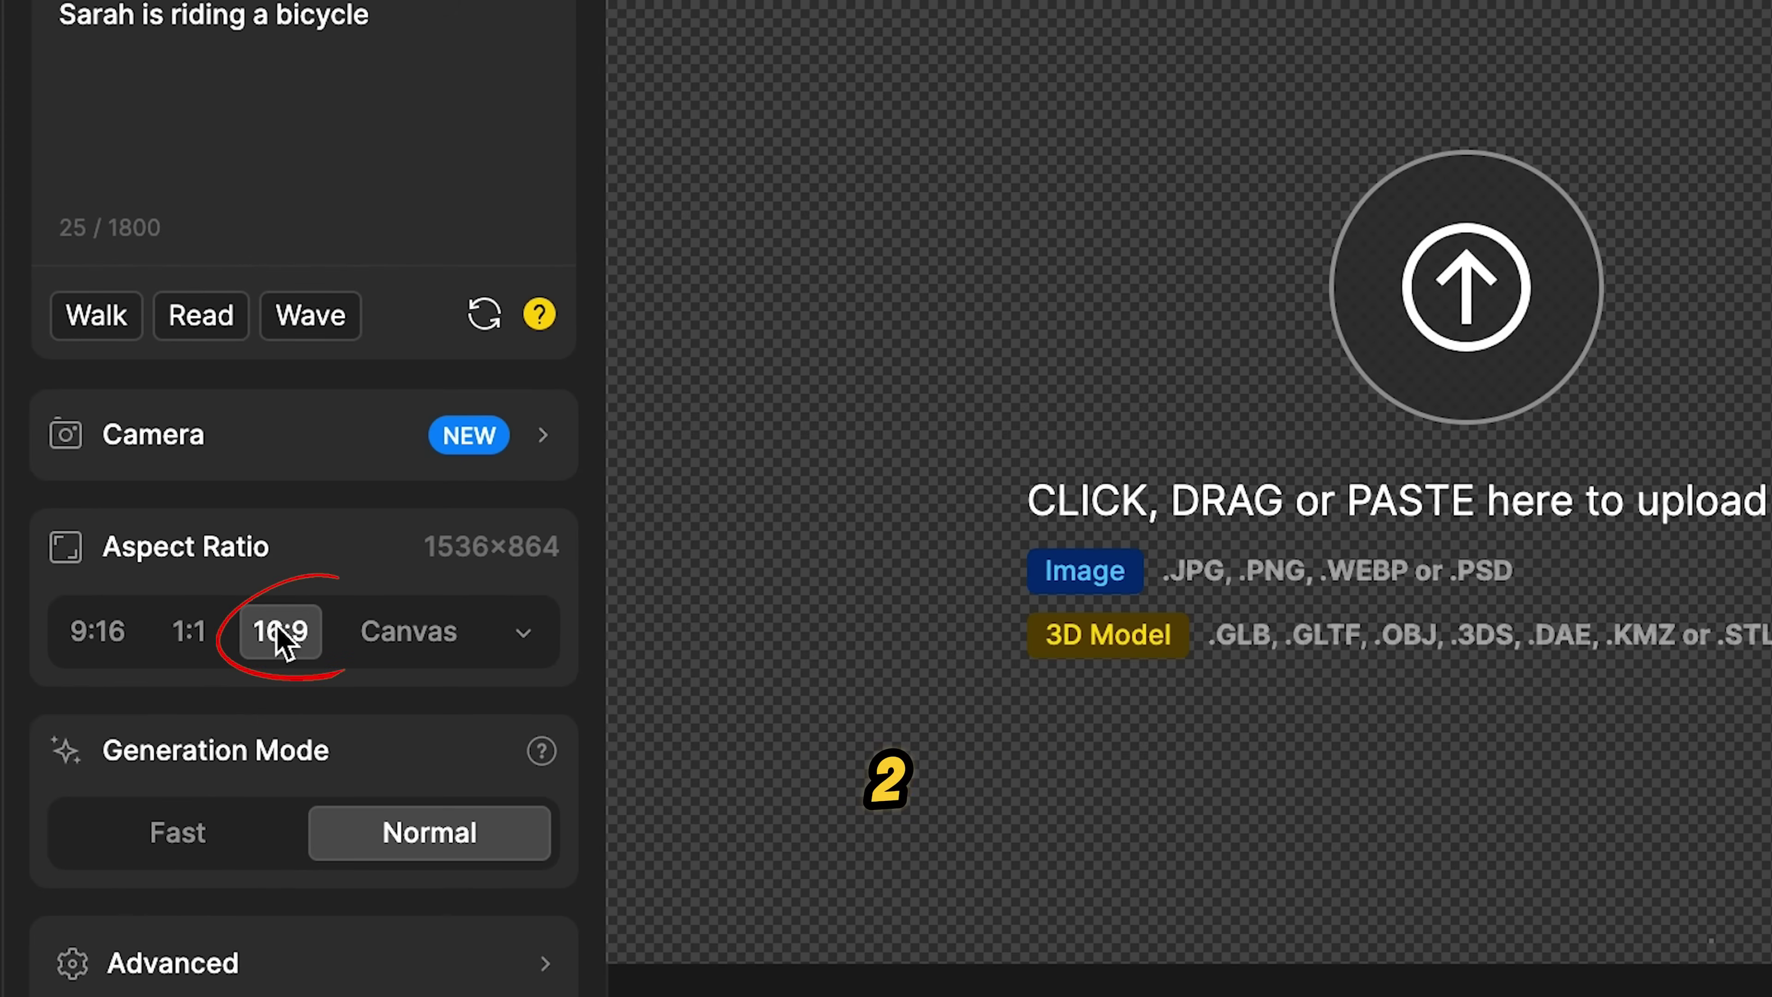
click(543, 436)
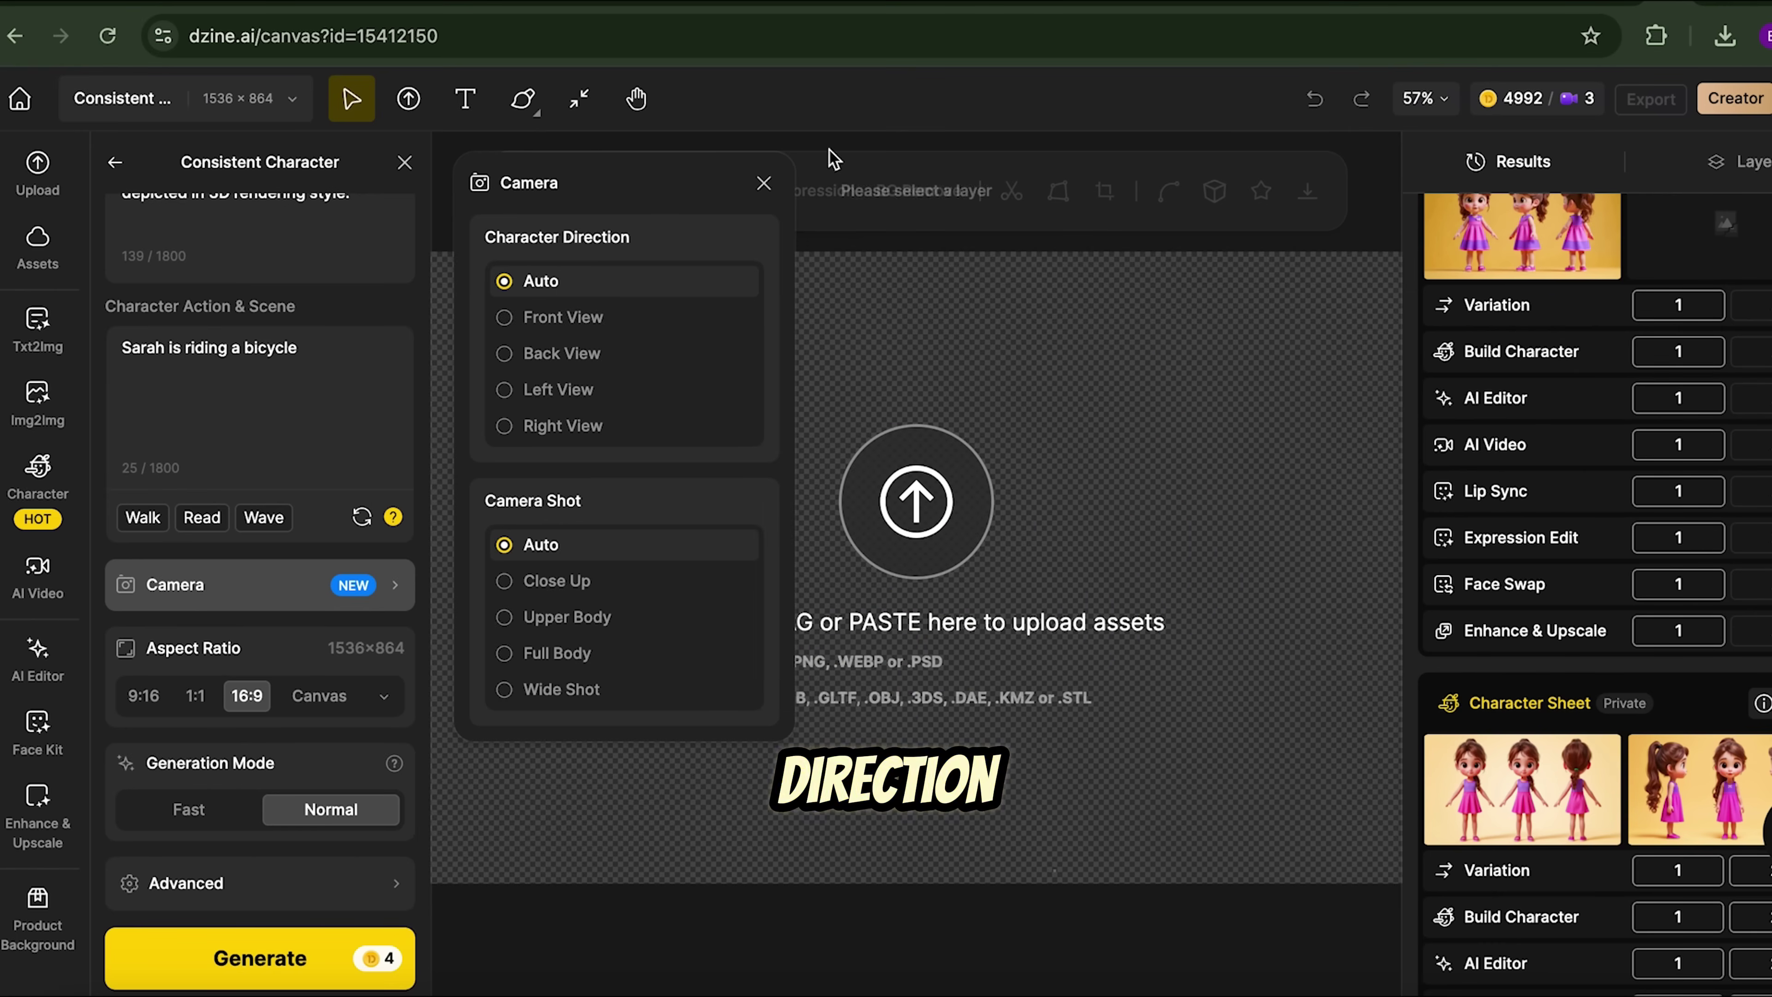
click(764, 183)
click(224, 947)
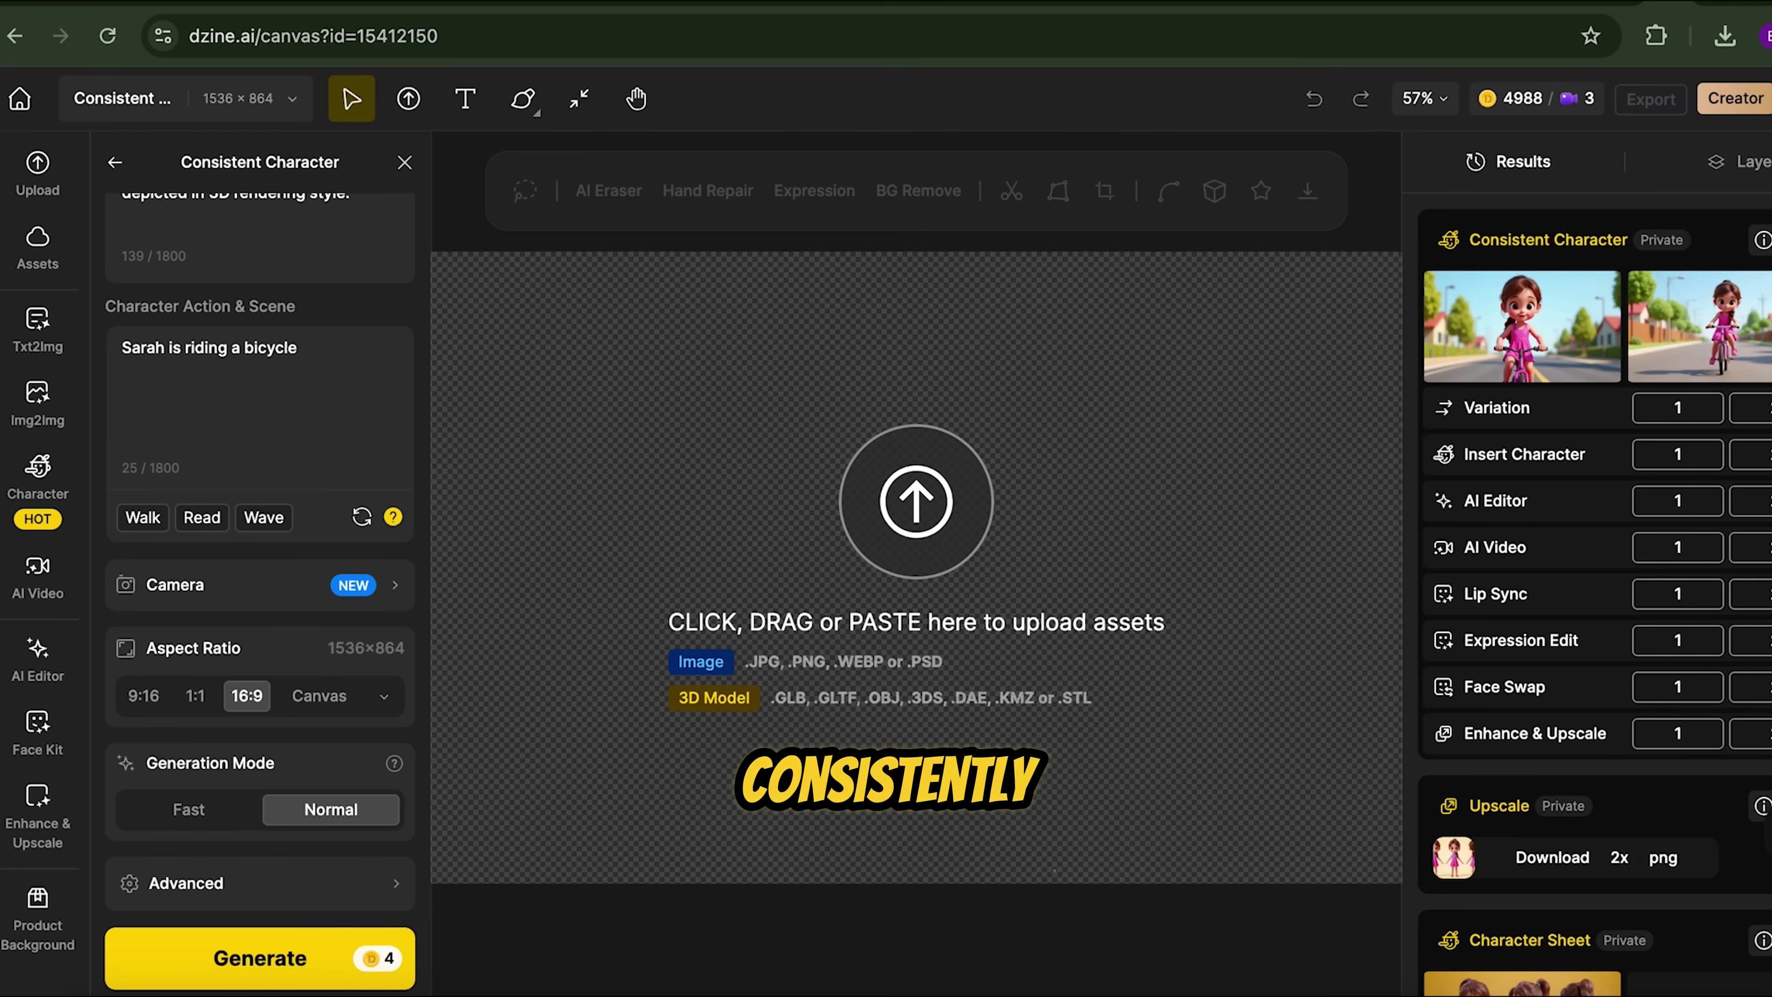
- Download the image of Sarah on her bicycle as a 1x PNG
mouse_move(1764, 314)
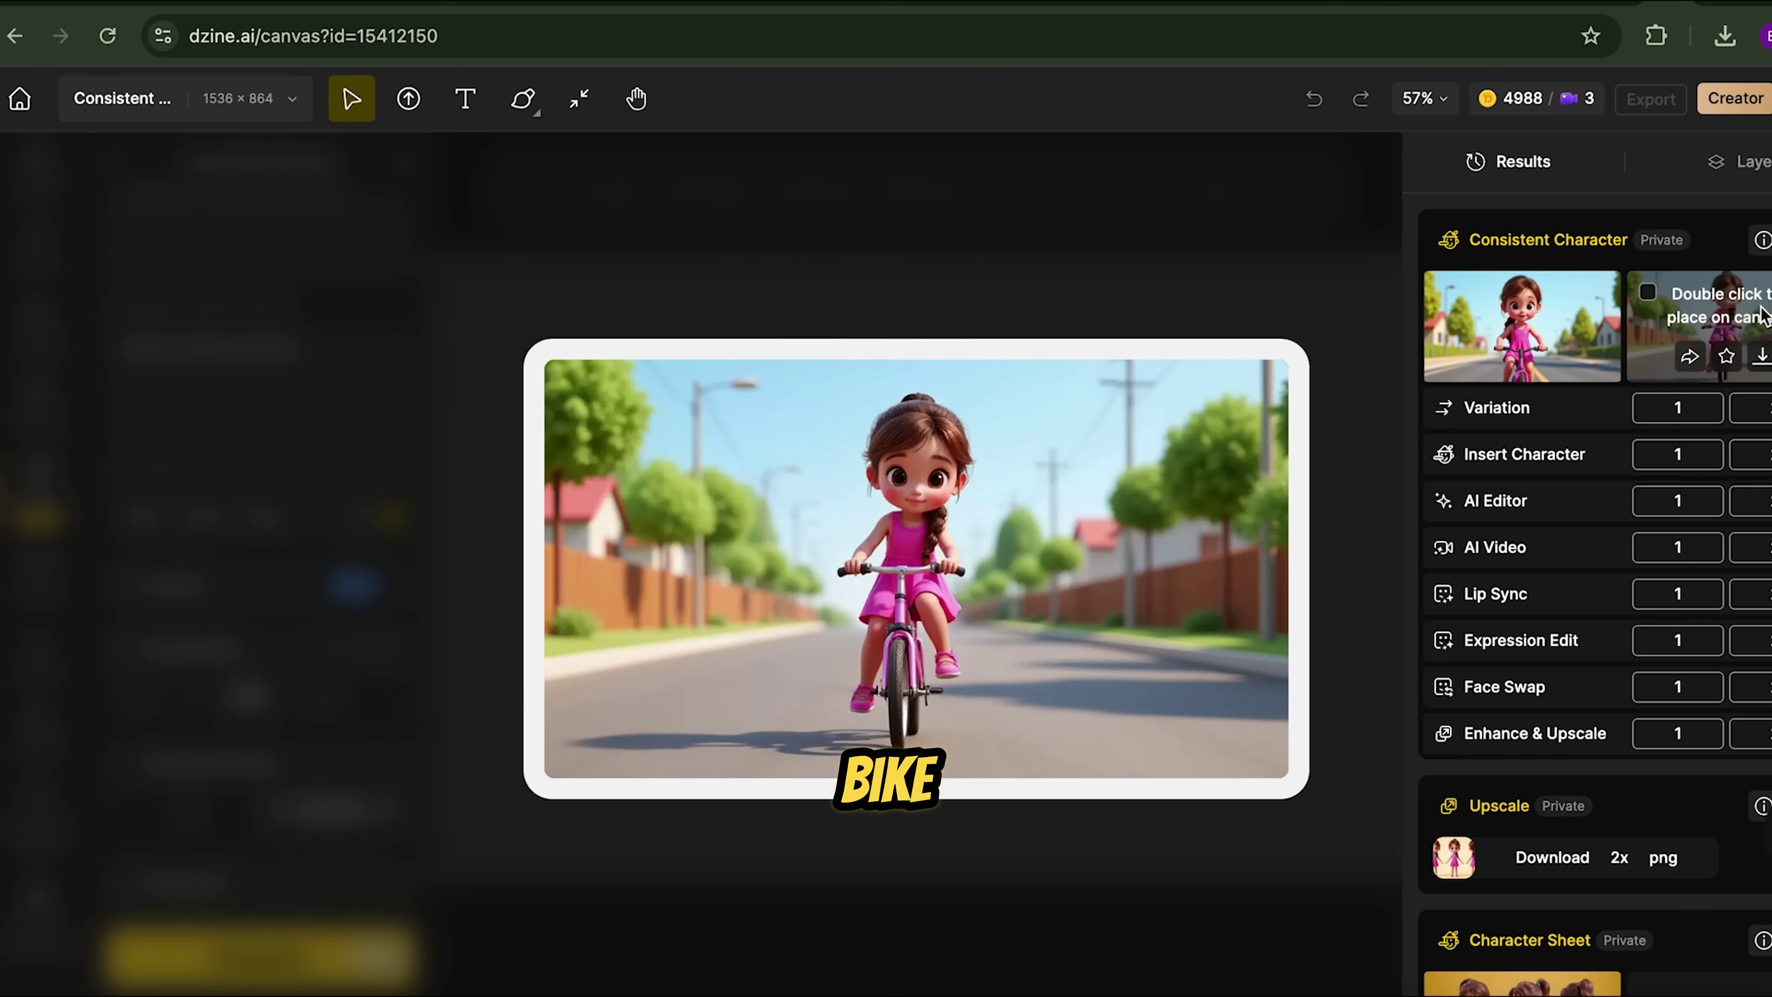
click(1558, 358)
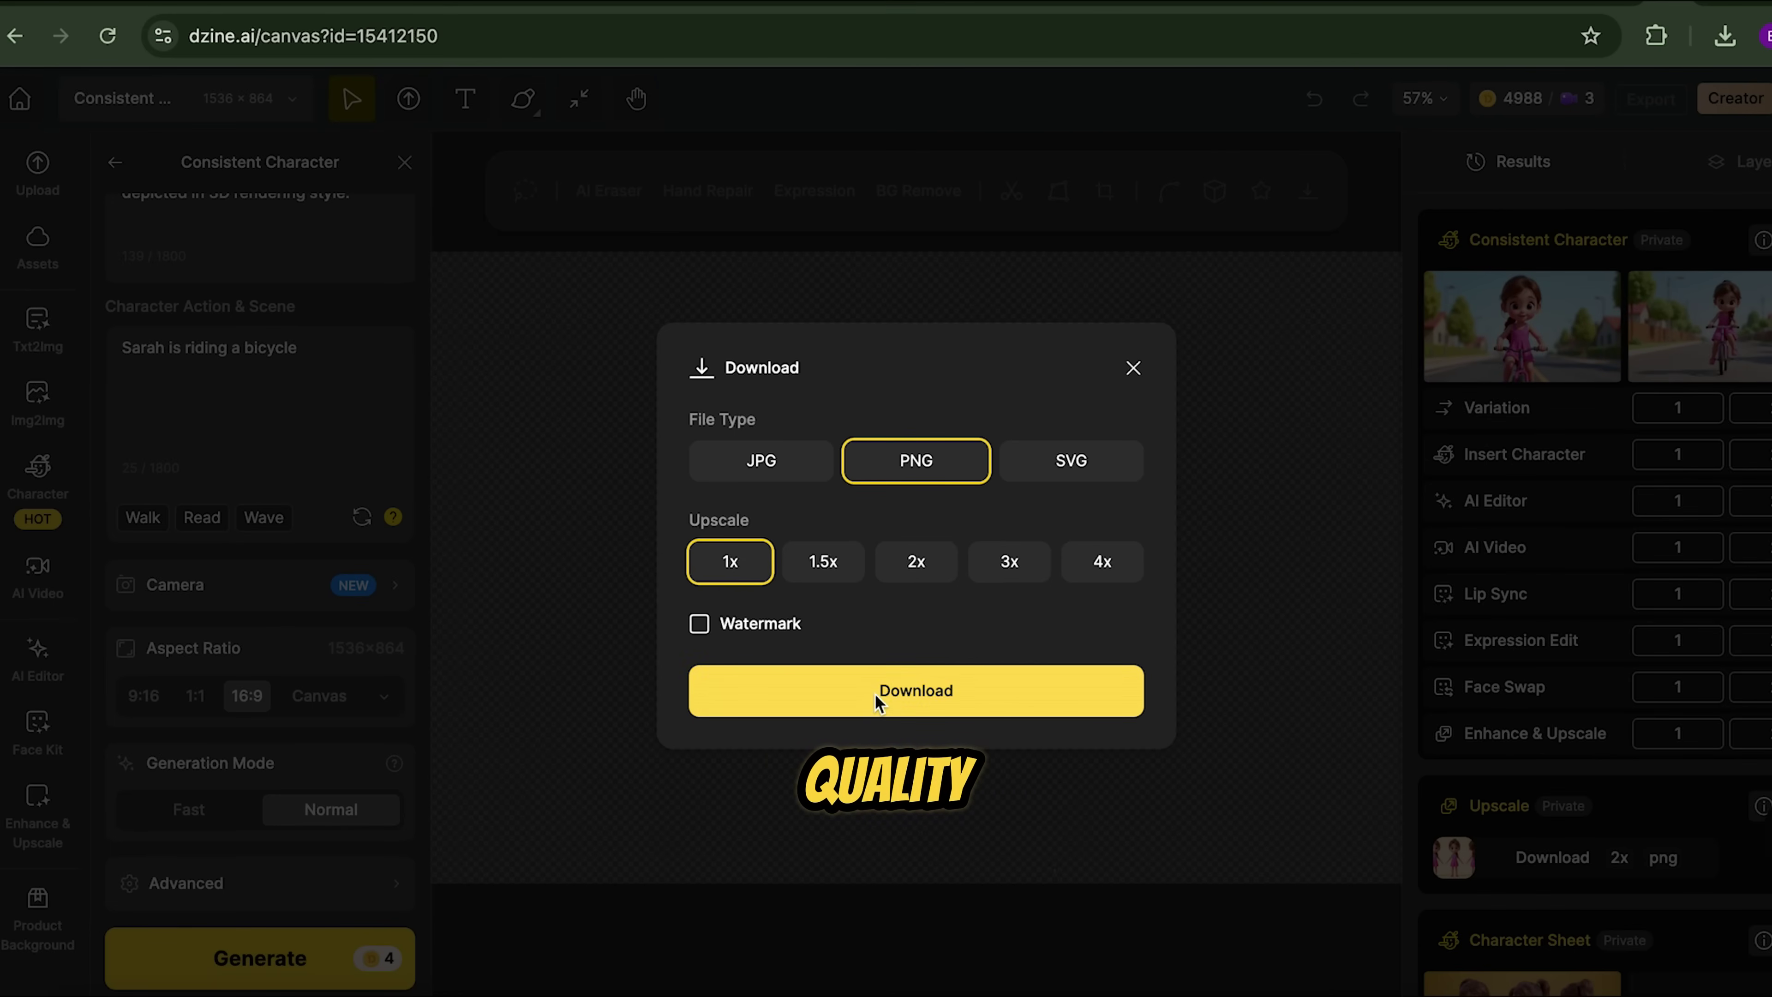
click(917, 689)
mouse_move(1766, 310)
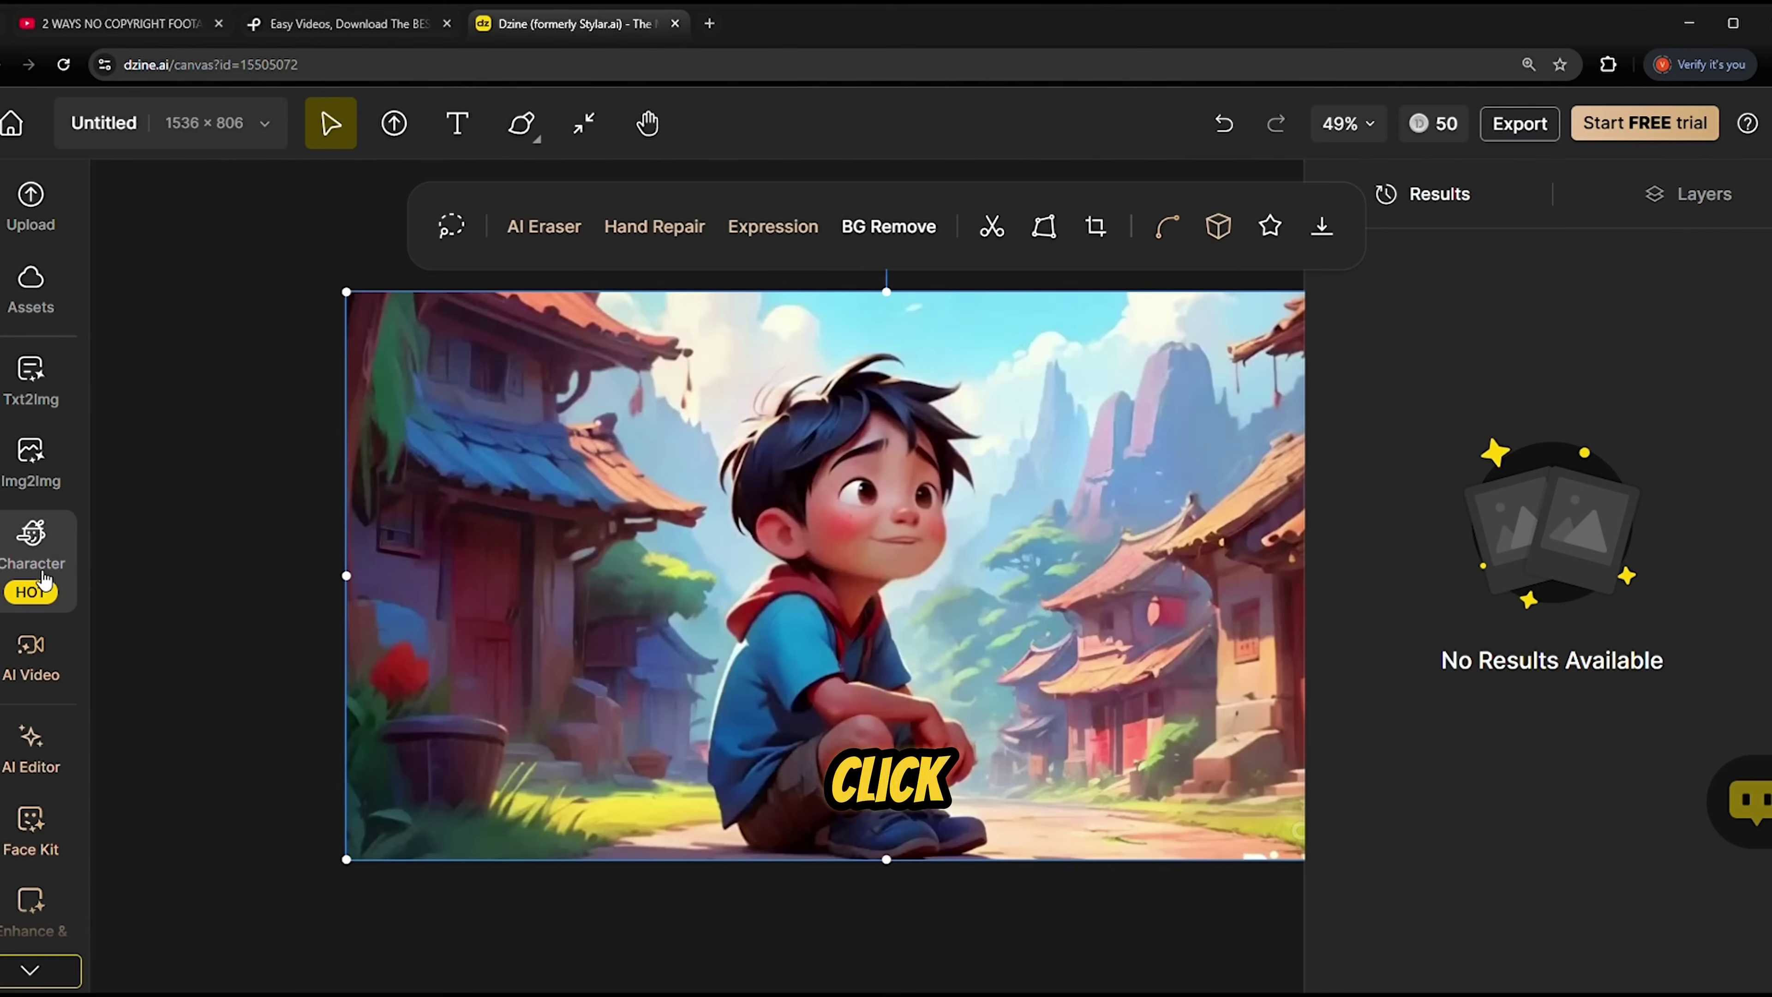
- Open the Character panel from the left sidebar
click(31, 552)
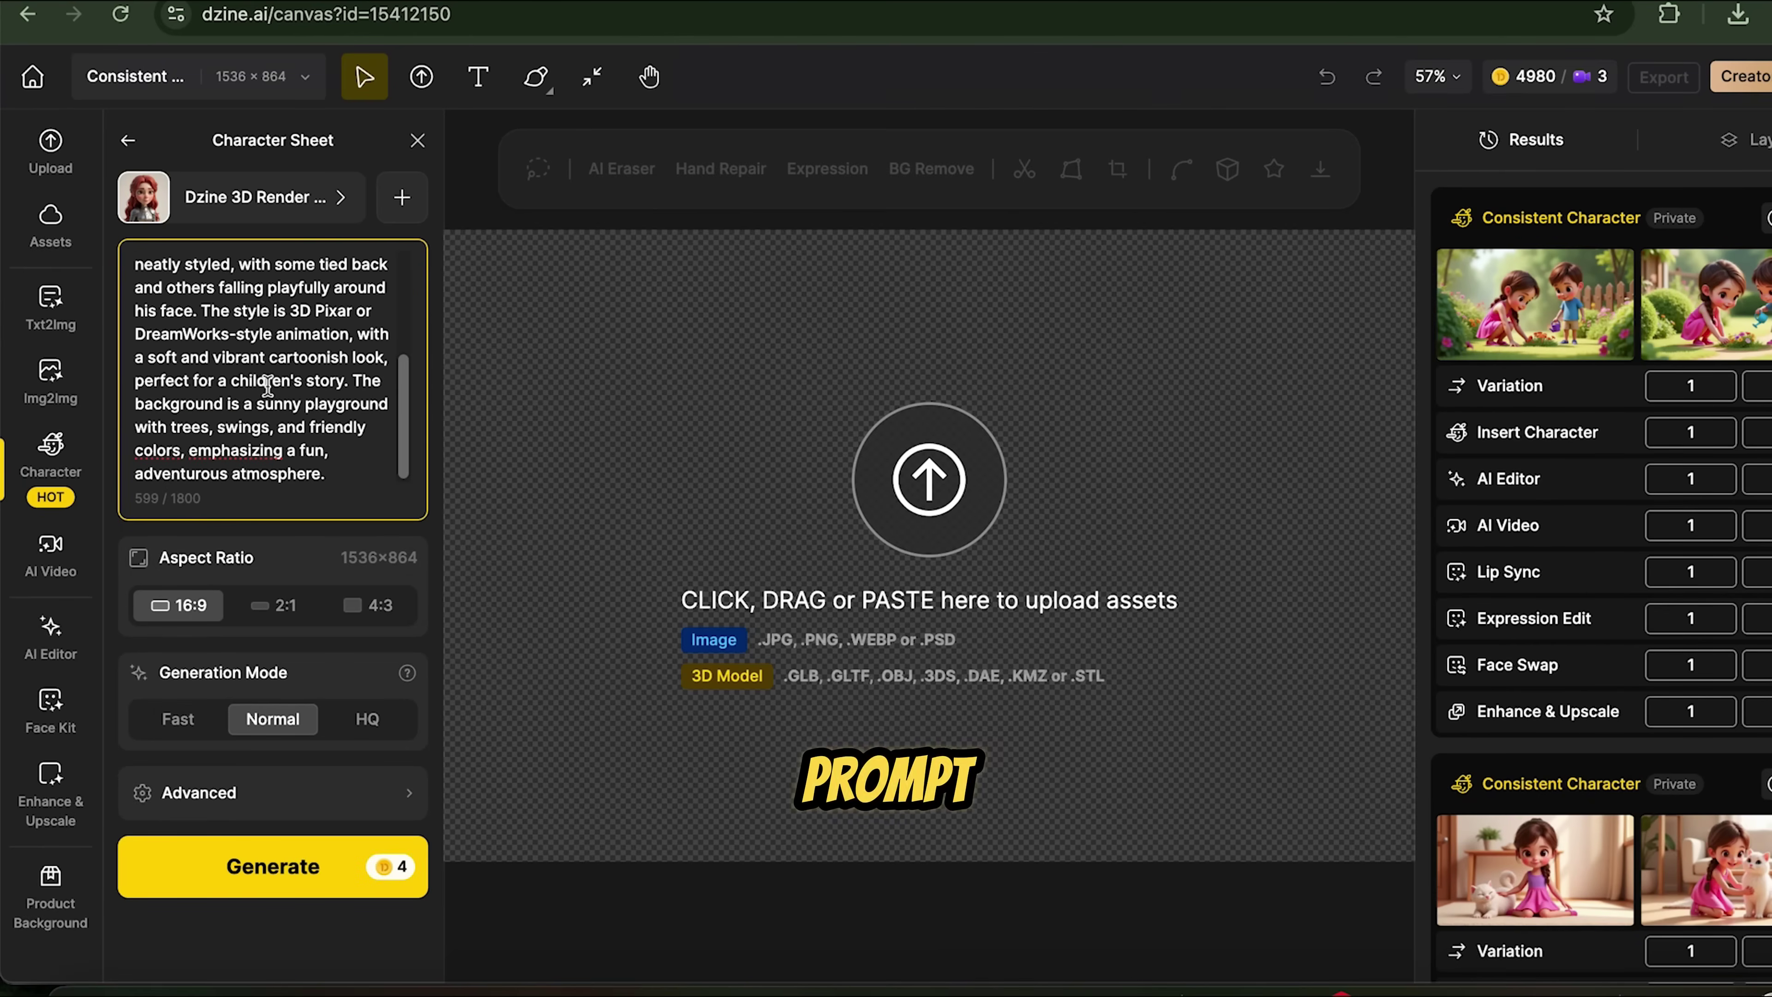
- Generate an HQ character sheet of the cheerful dreadlocked boy
drag(326, 474, 137, 255)
click(368, 719)
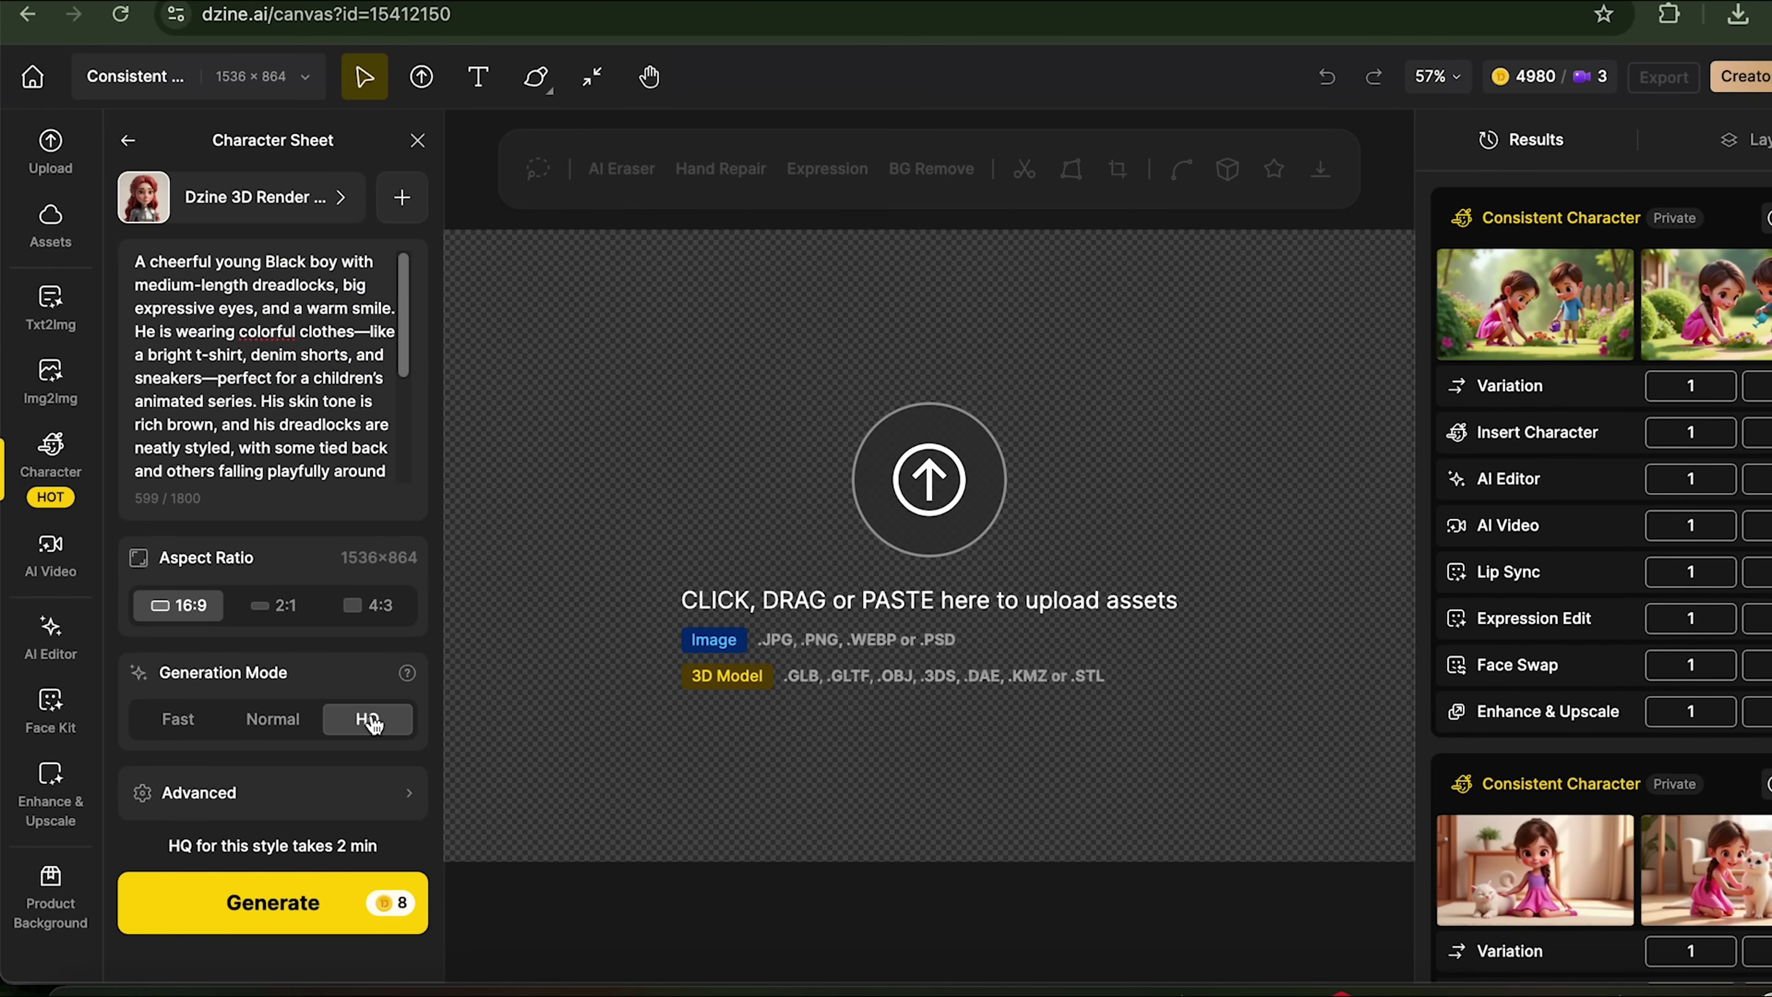
click(305, 916)
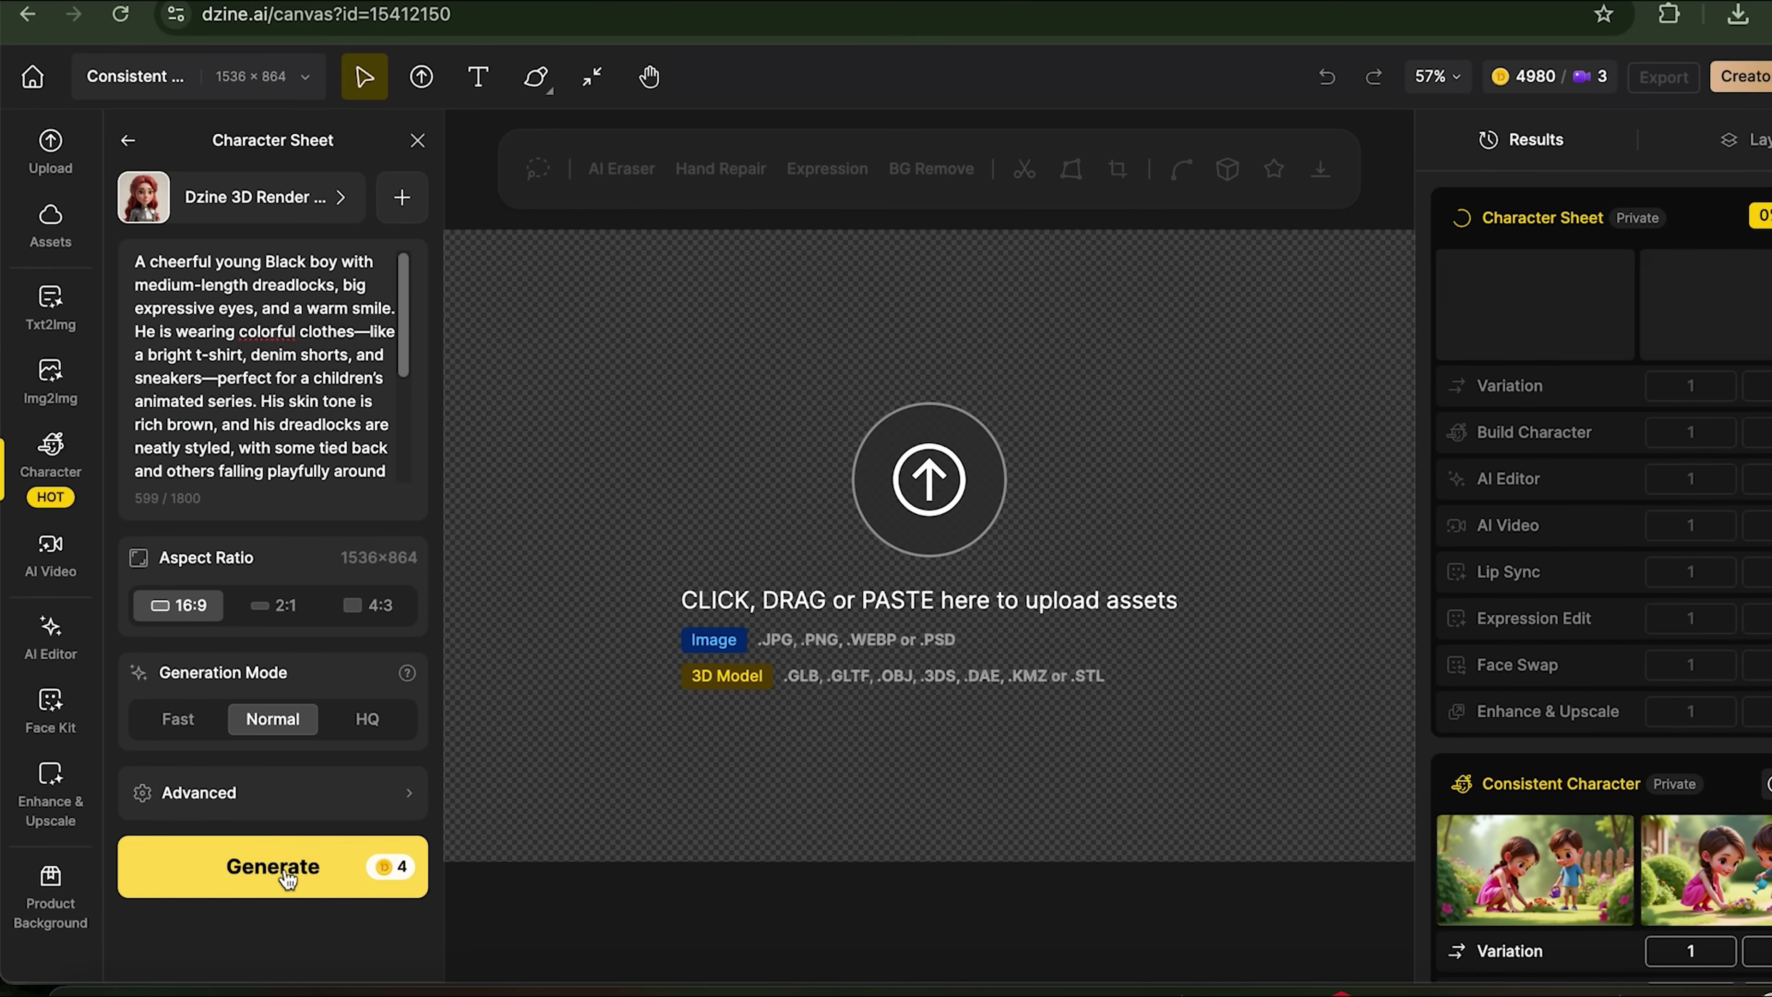
click(279, 866)
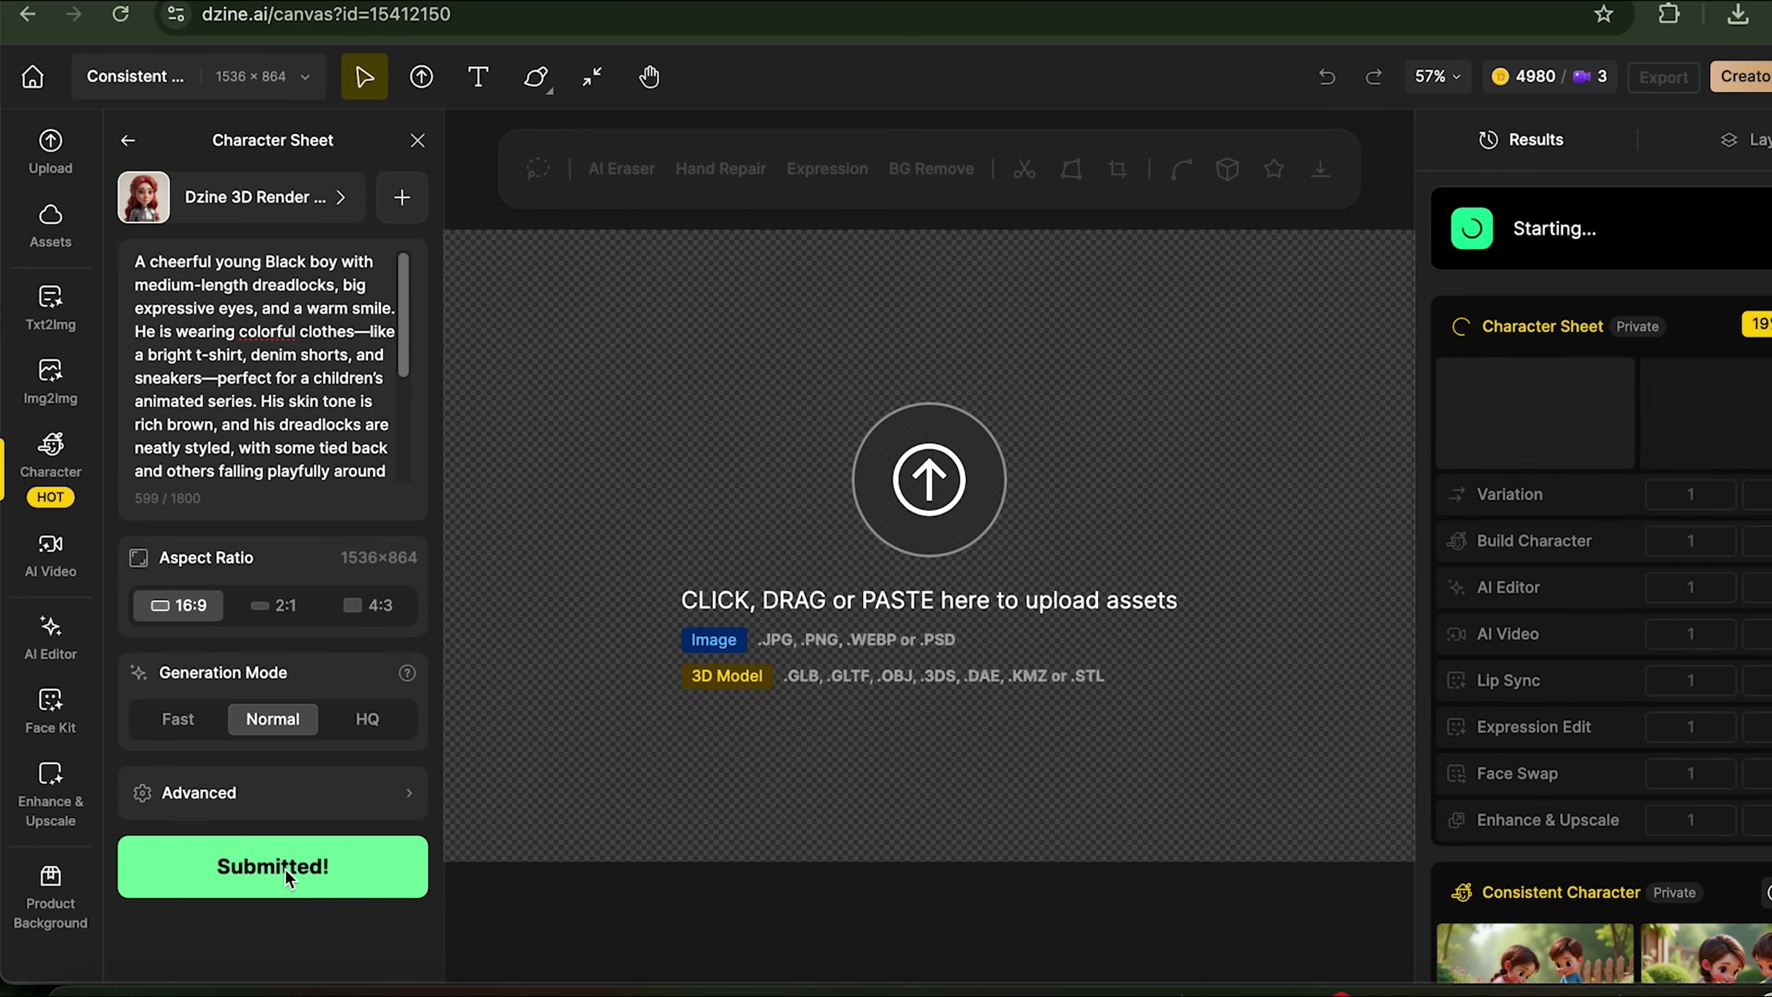
- Download the boy's sheet upscaled 2x and reopen the Character Library listing Dan
mouse_move(1535, 279)
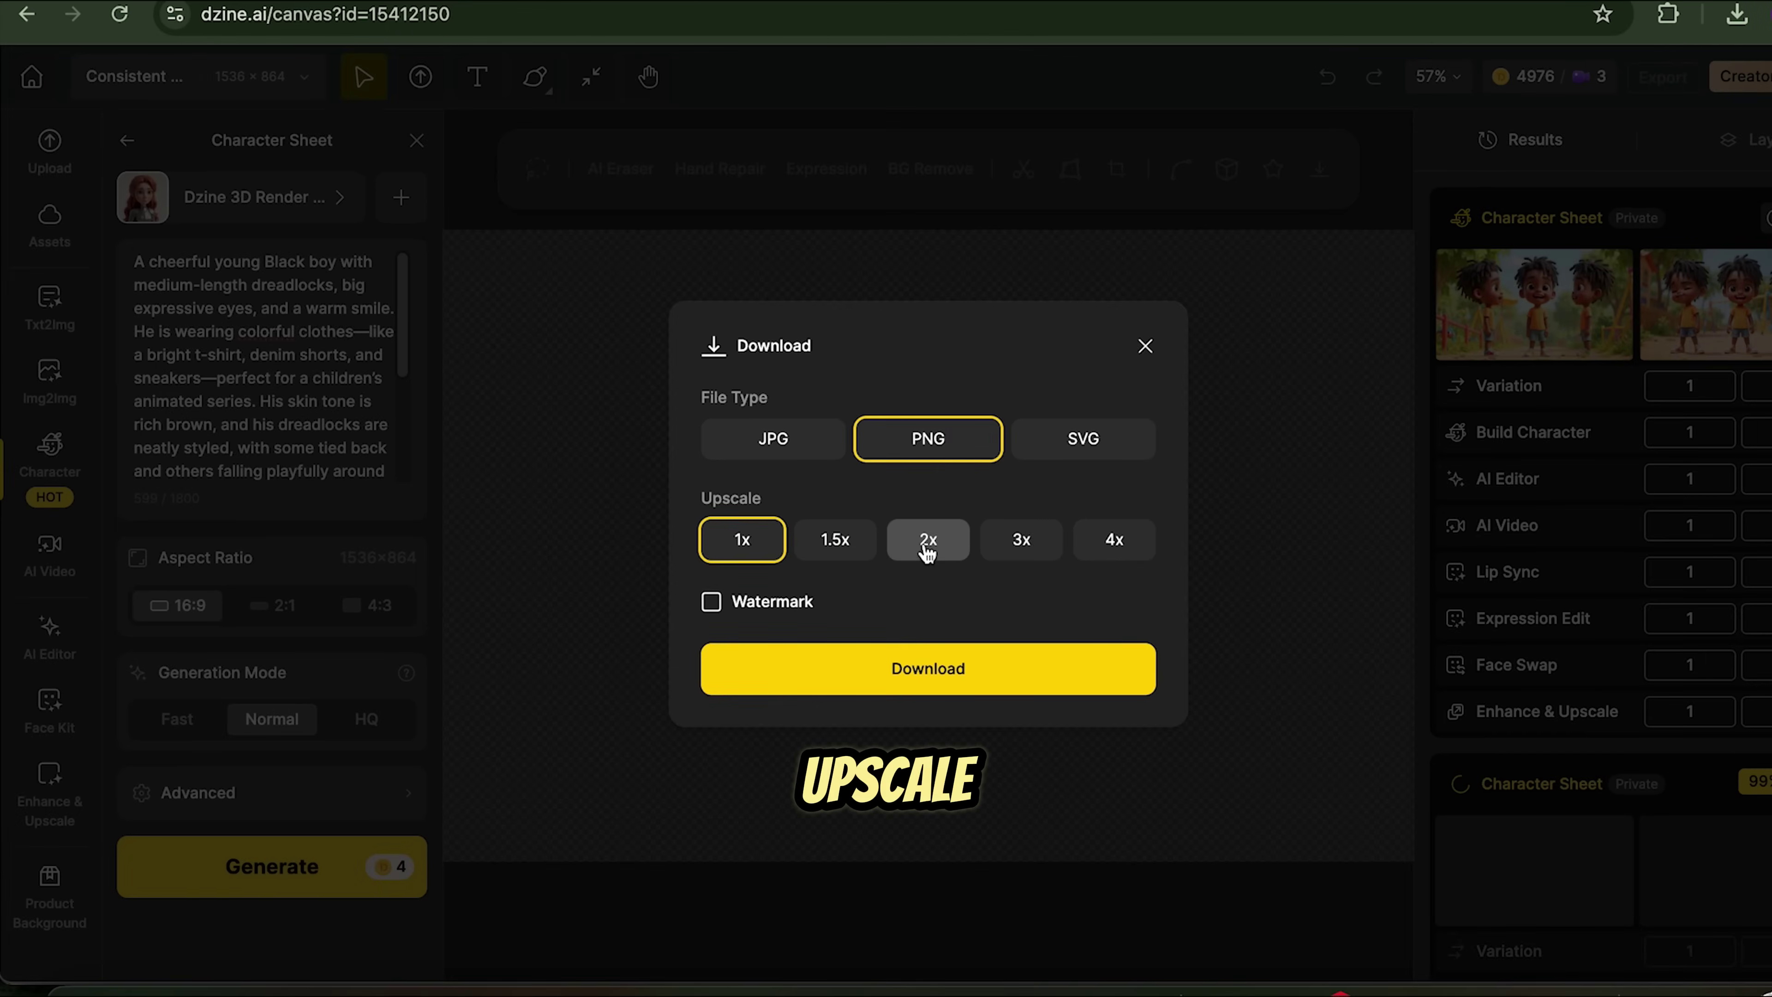
click(927, 547)
click(953, 672)
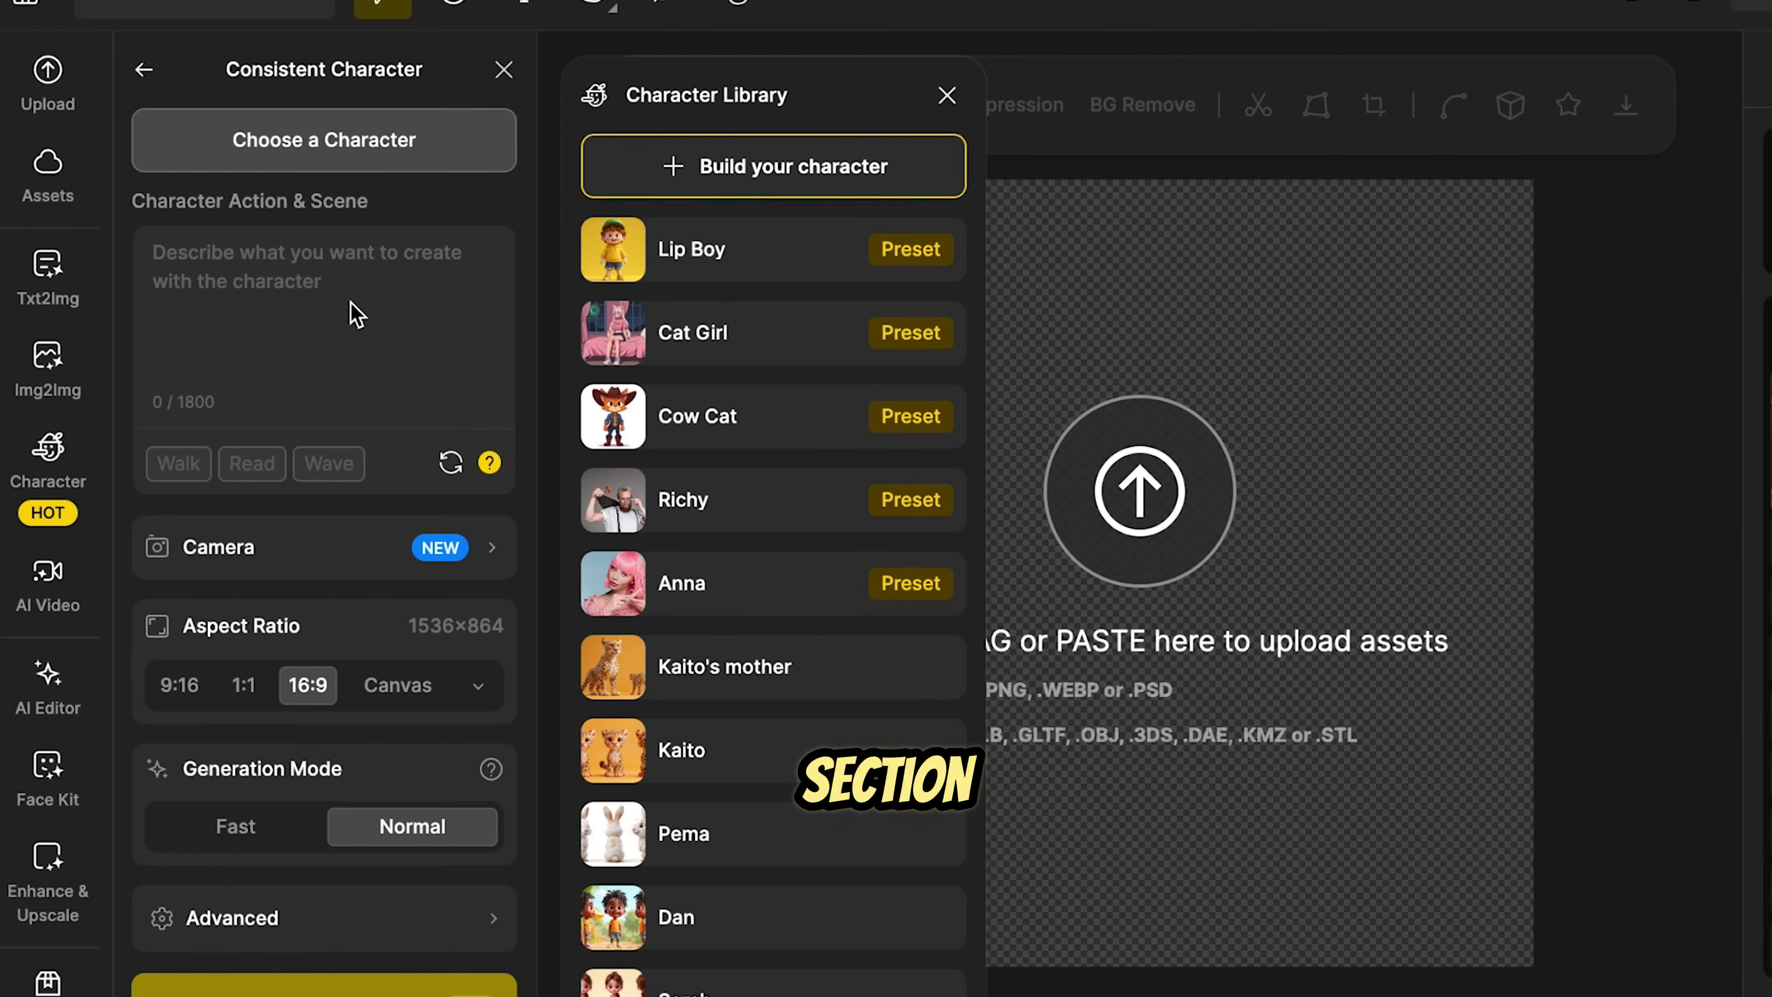
click(335, 143)
click(335, 143)
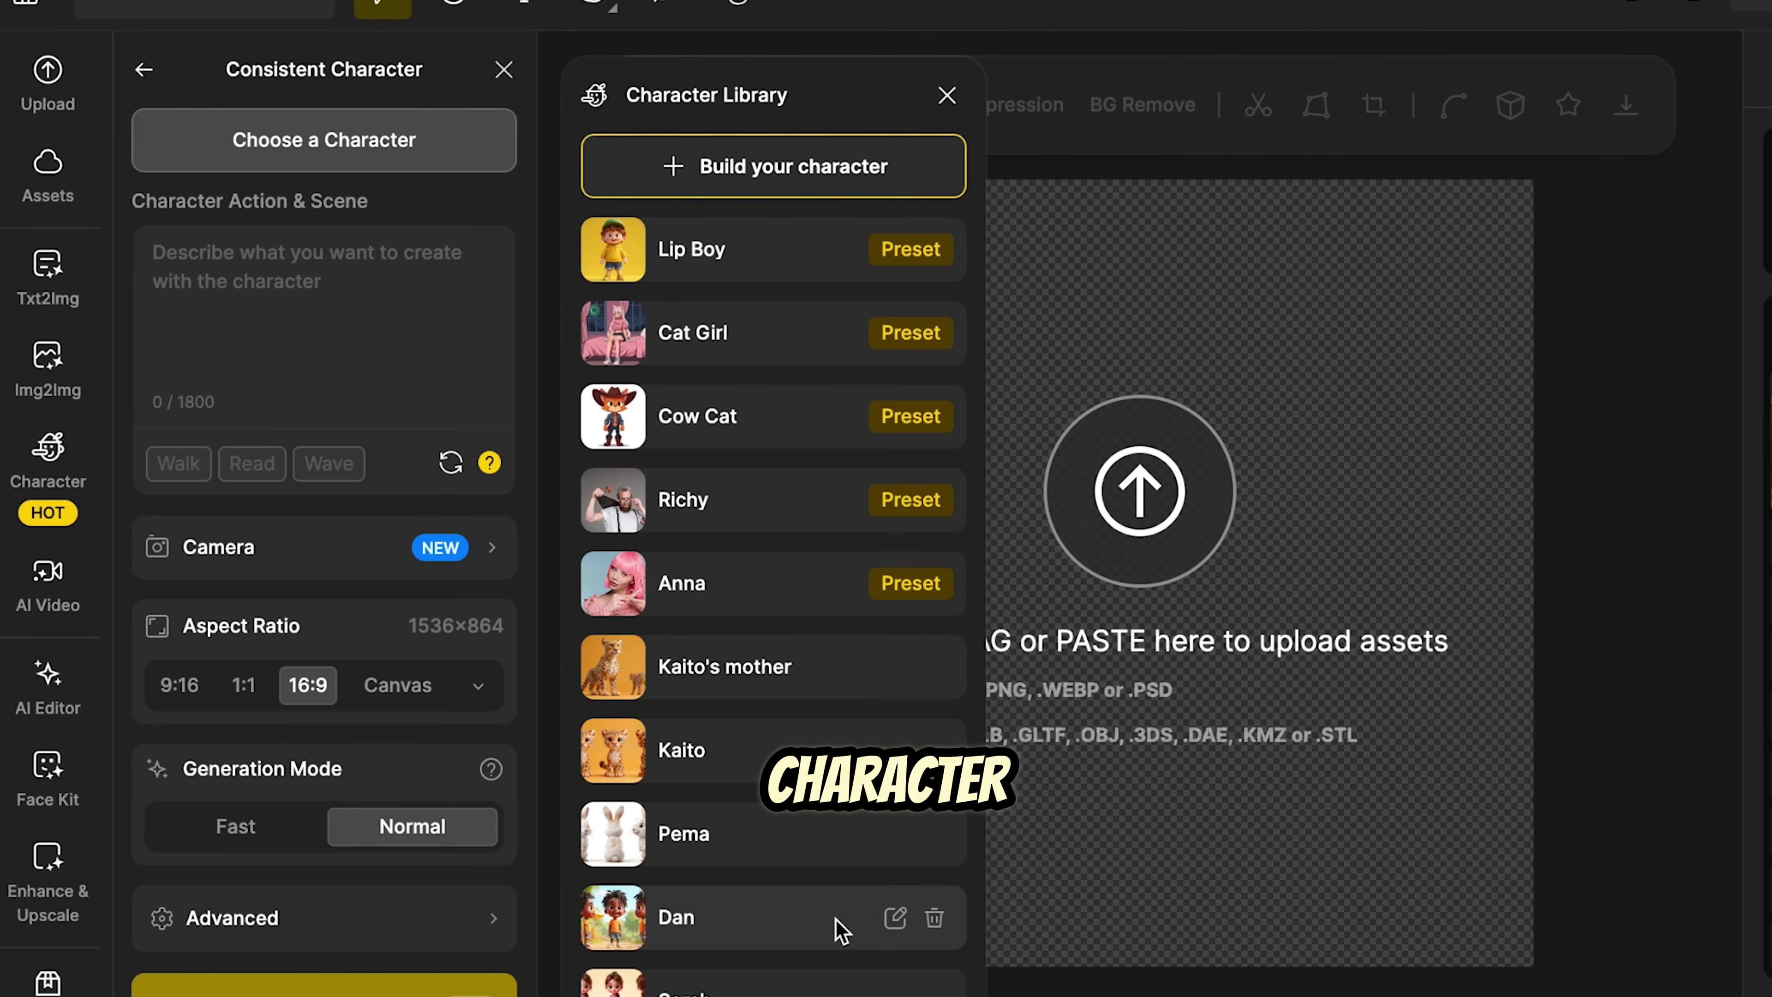
- Set up a new character, Dan, with the dreadlocked boy image as reference
click(736, 166)
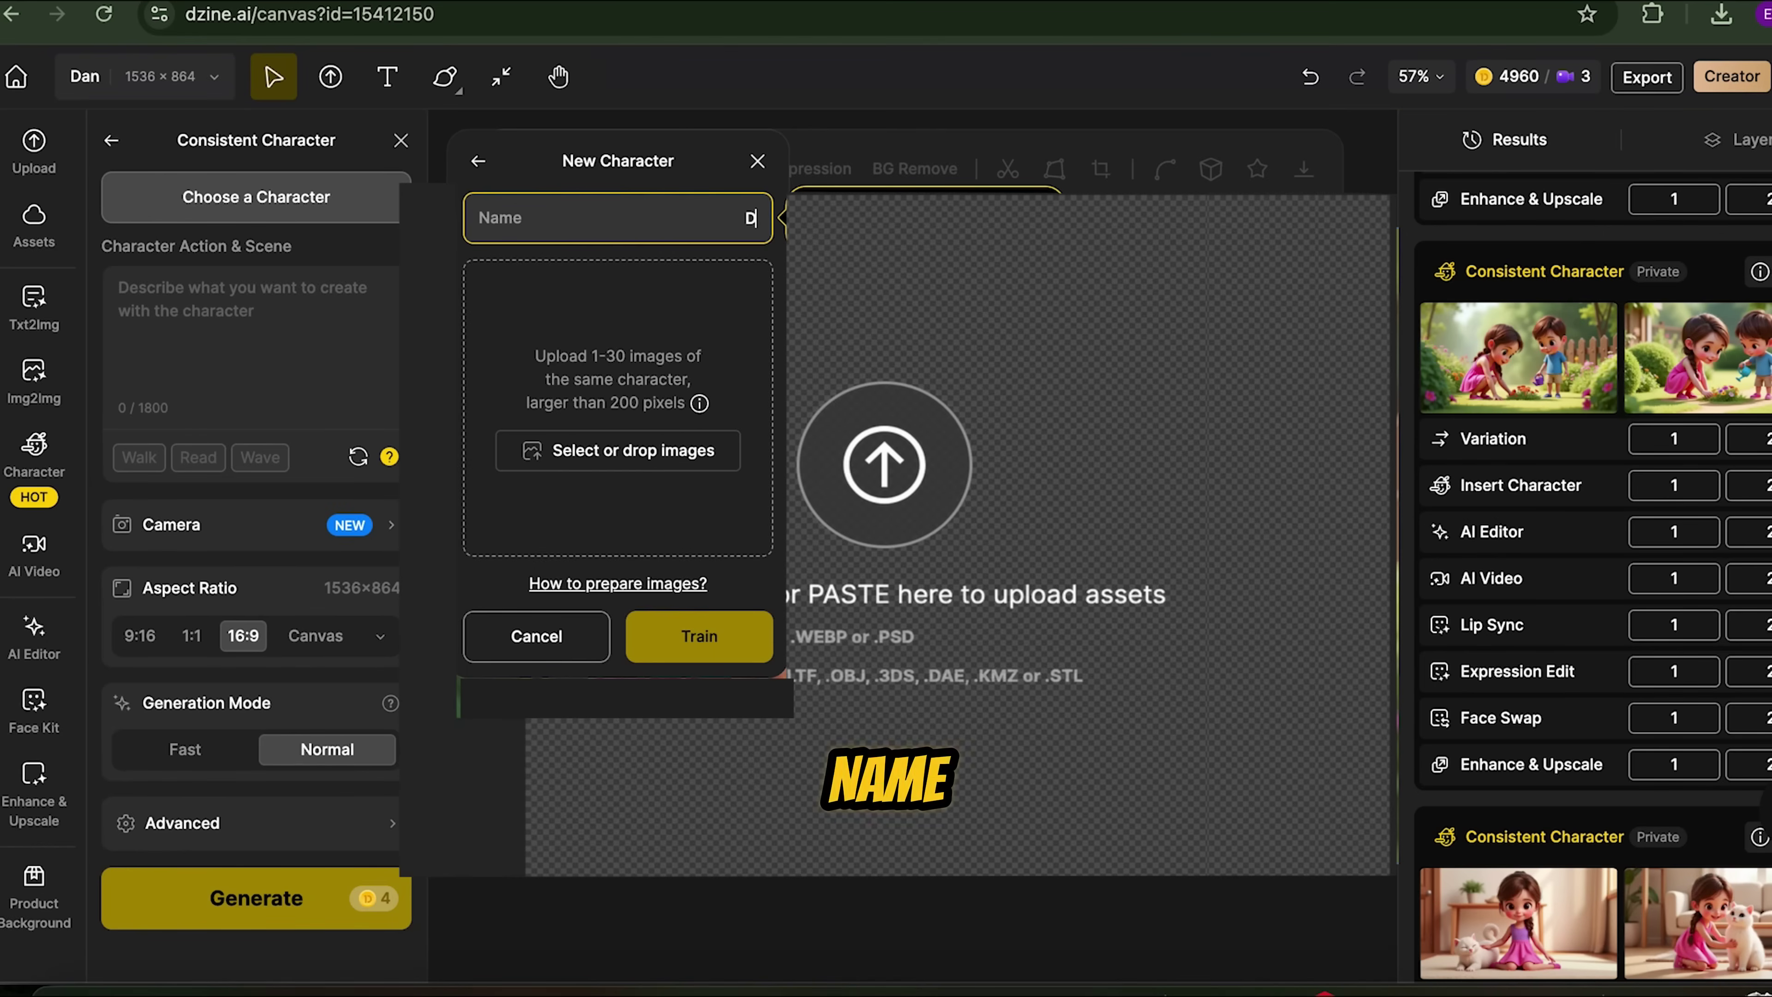
click(623, 455)
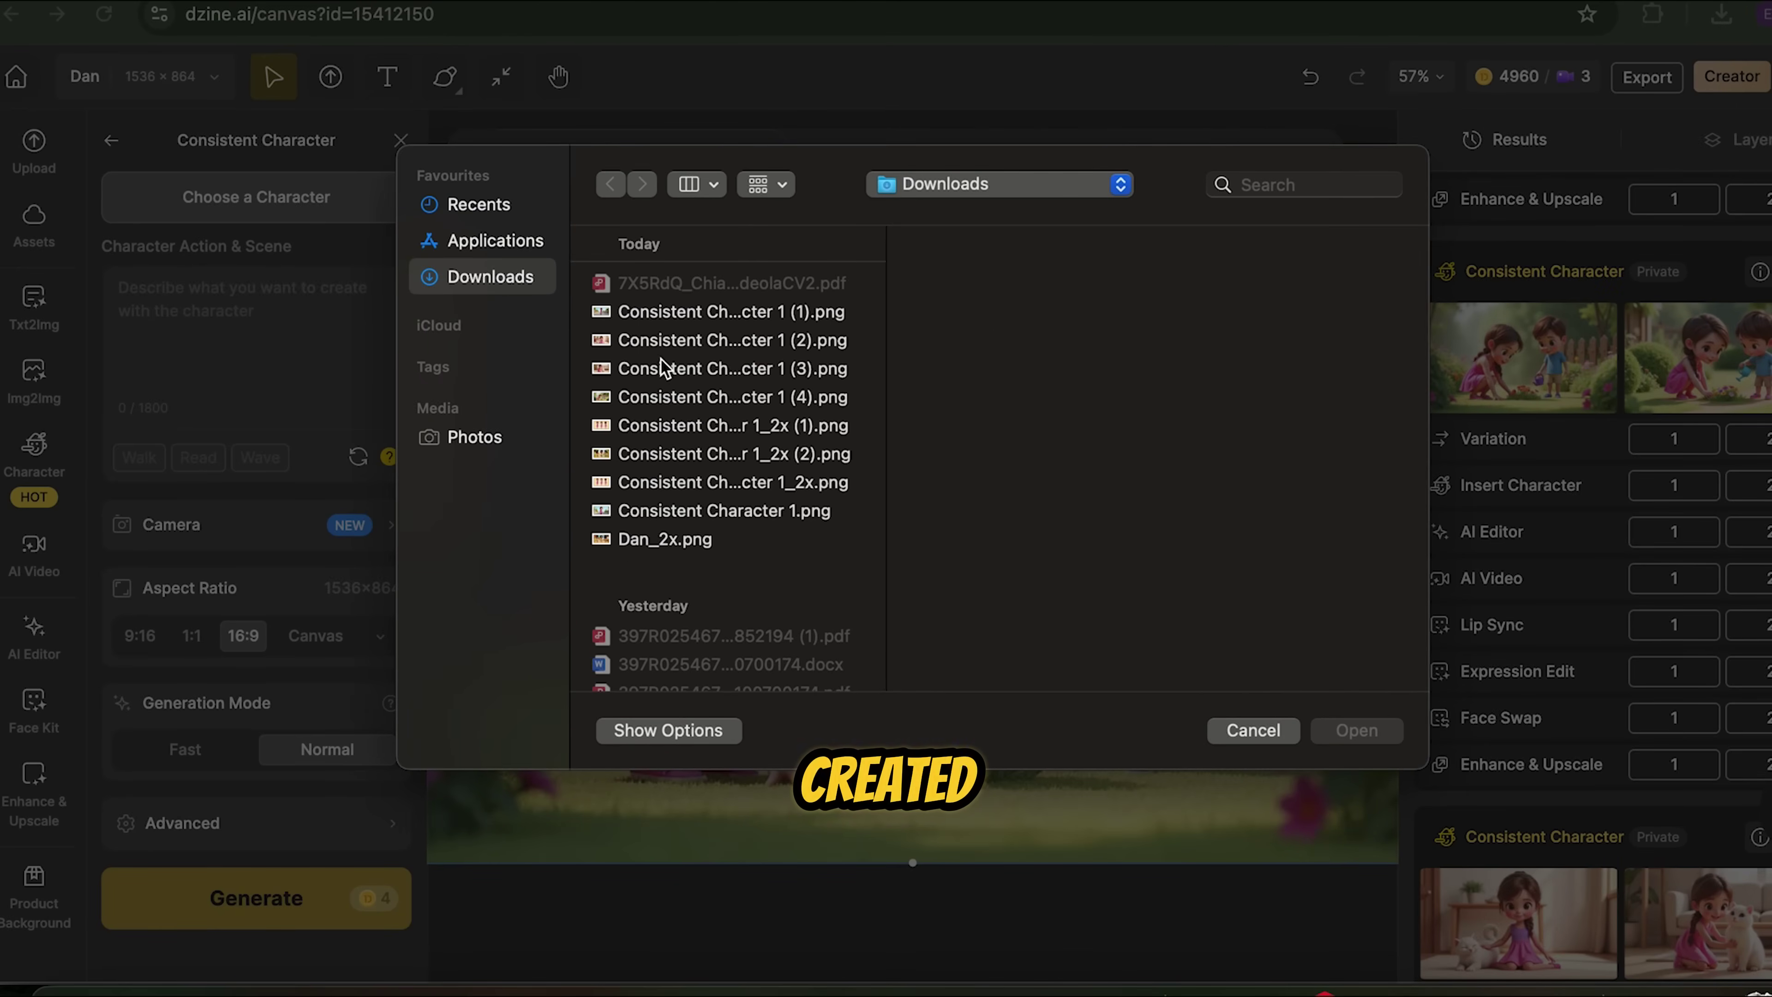
click(652, 454)
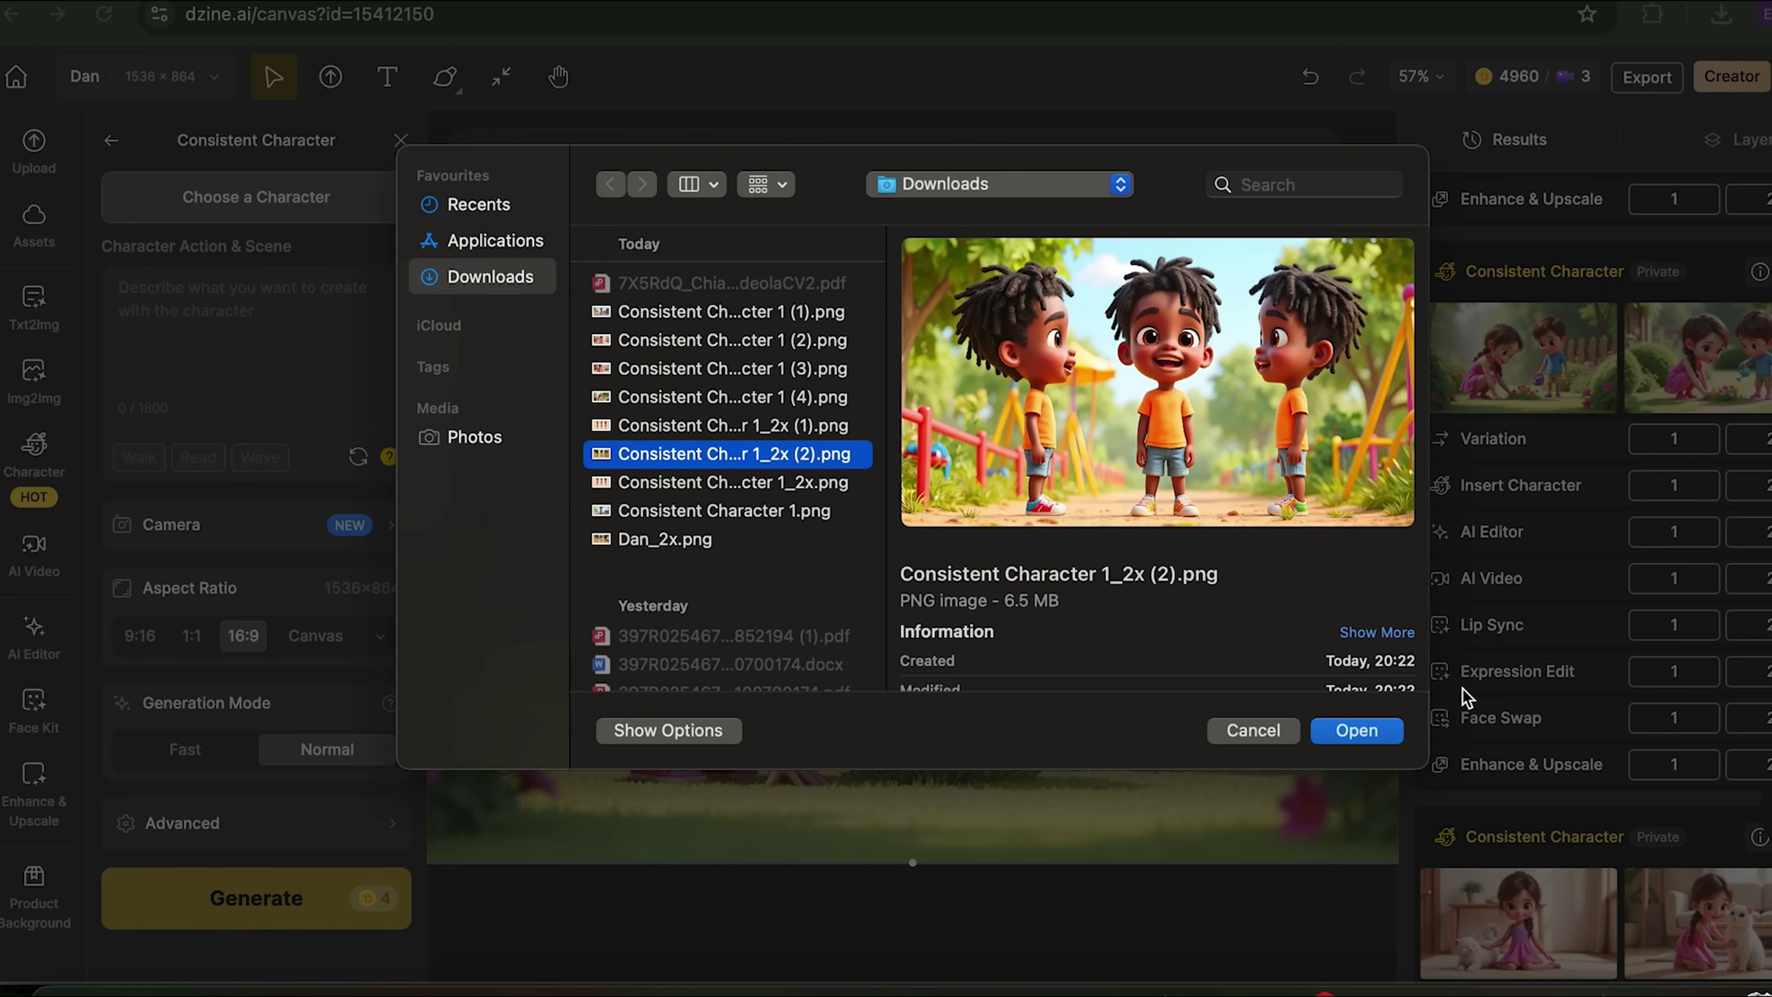
click(1387, 742)
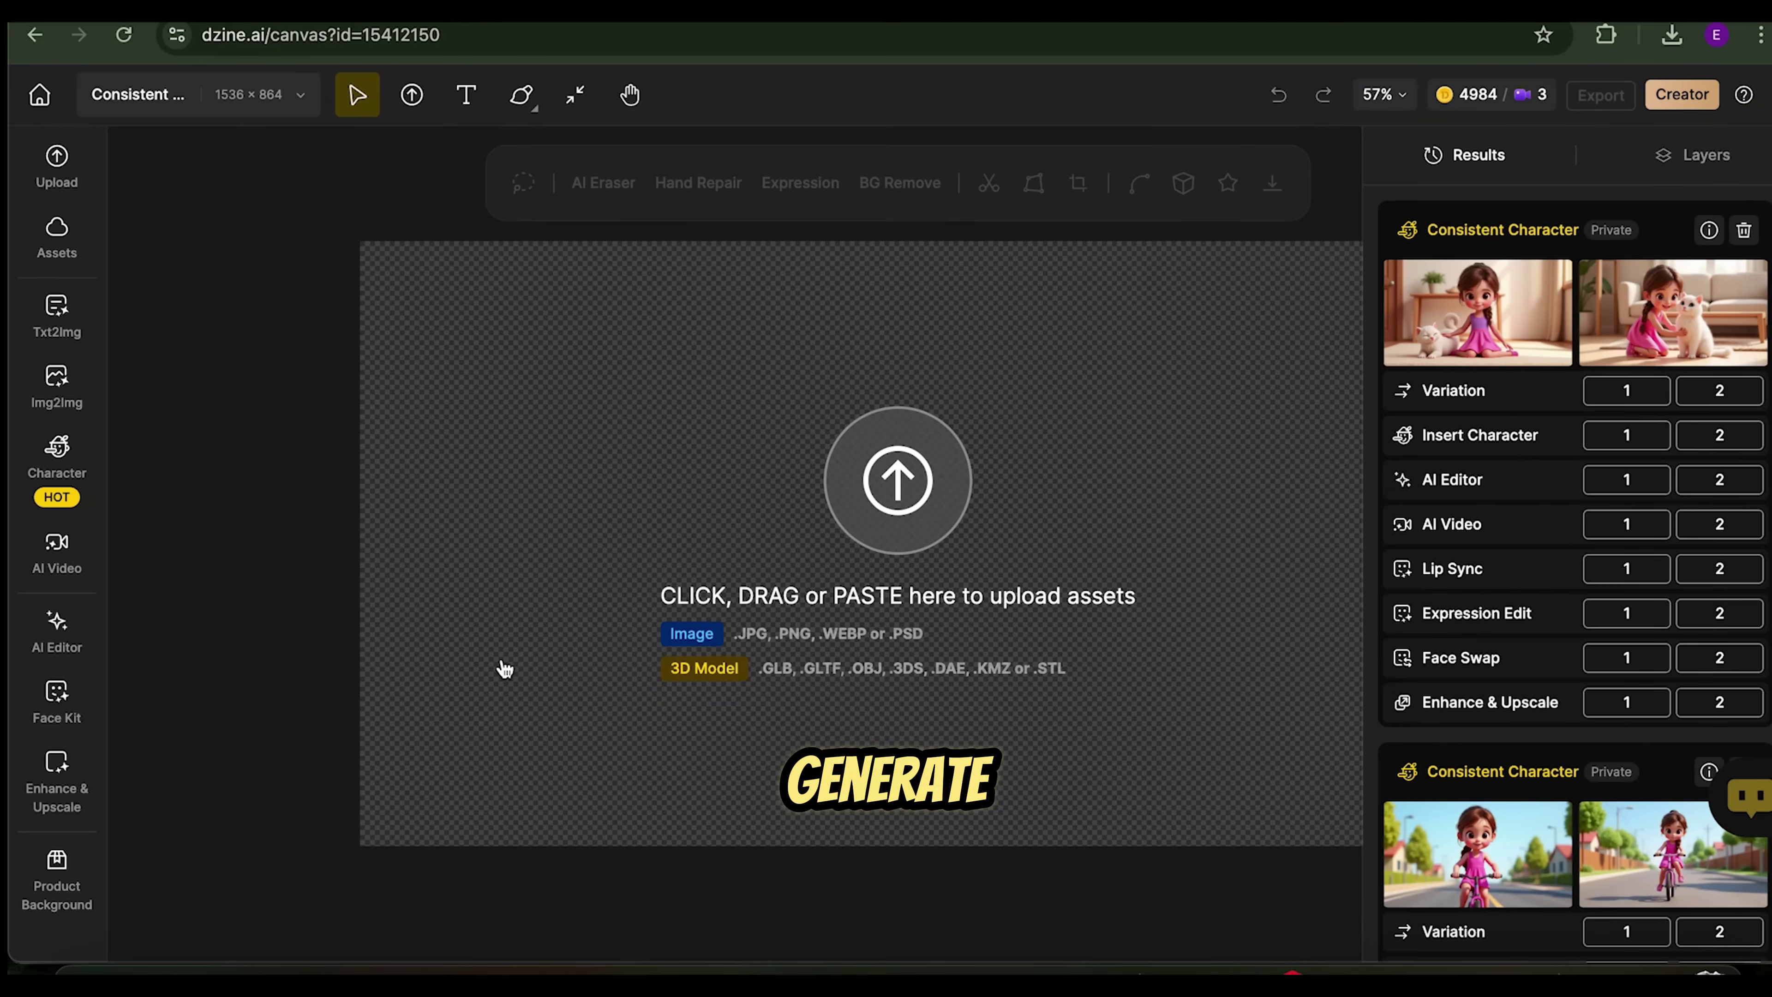
- Generate a Consistent Character scene of Sarah gardening with a boy, then view it full size
click(74, 474)
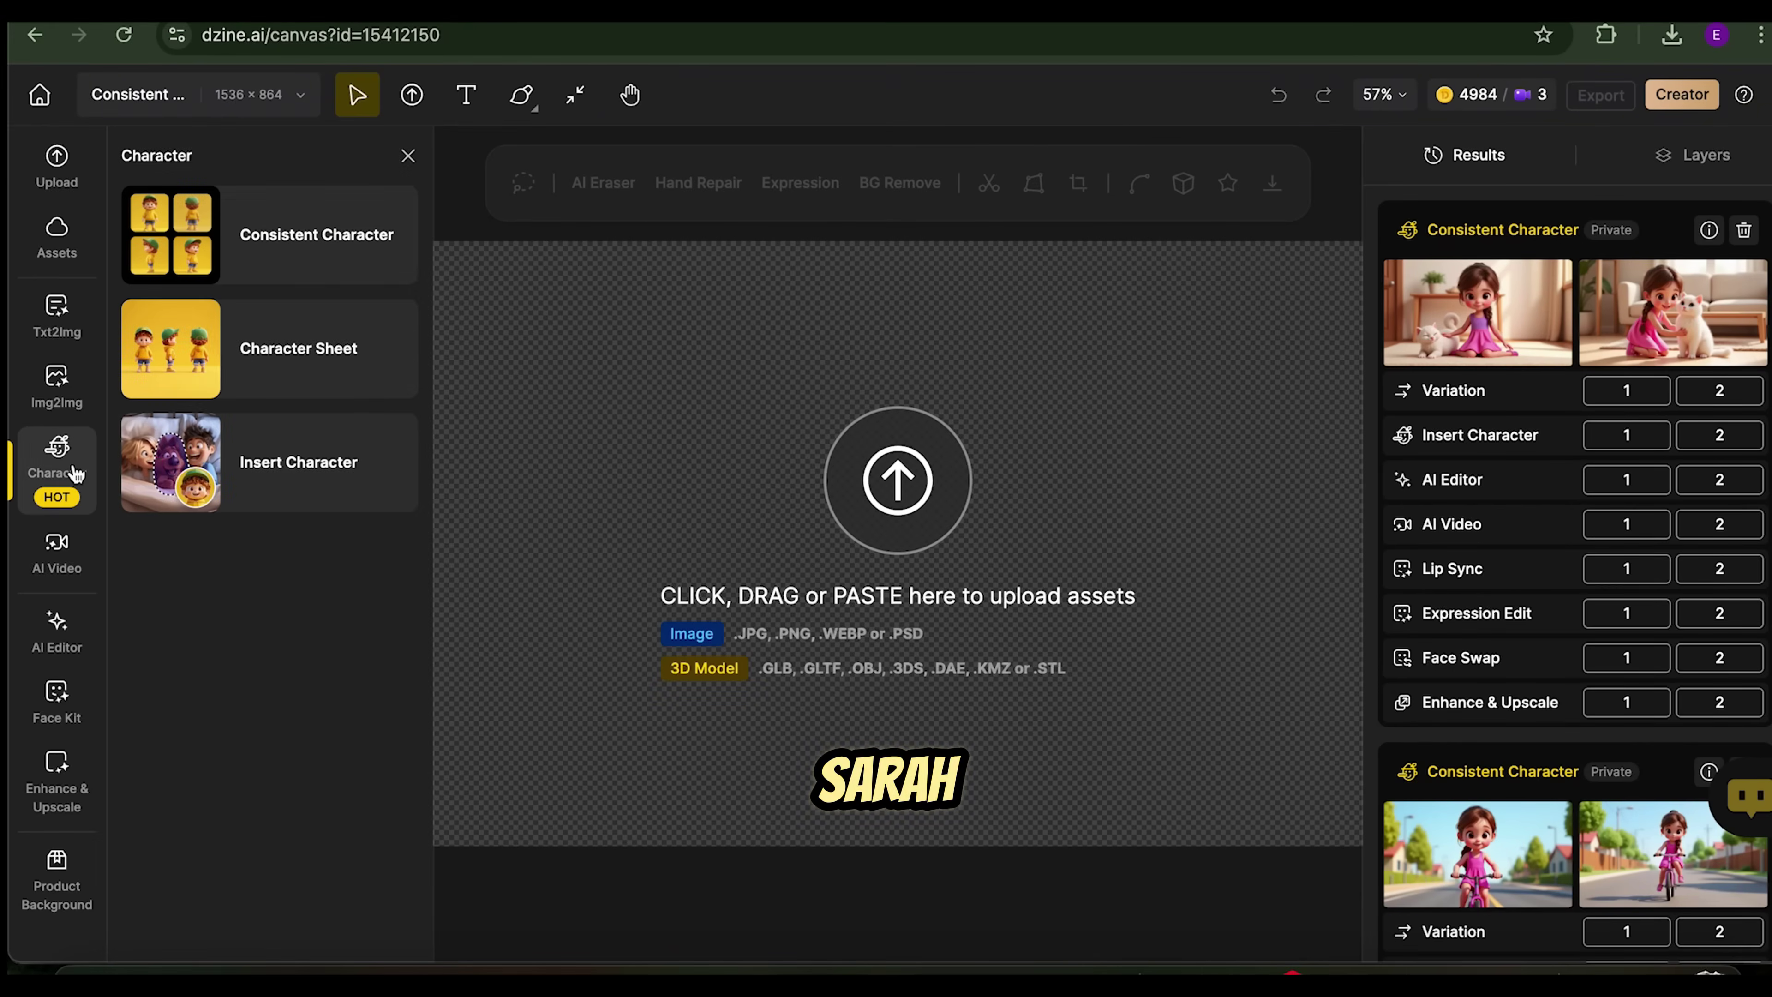
click(317, 260)
click(327, 501)
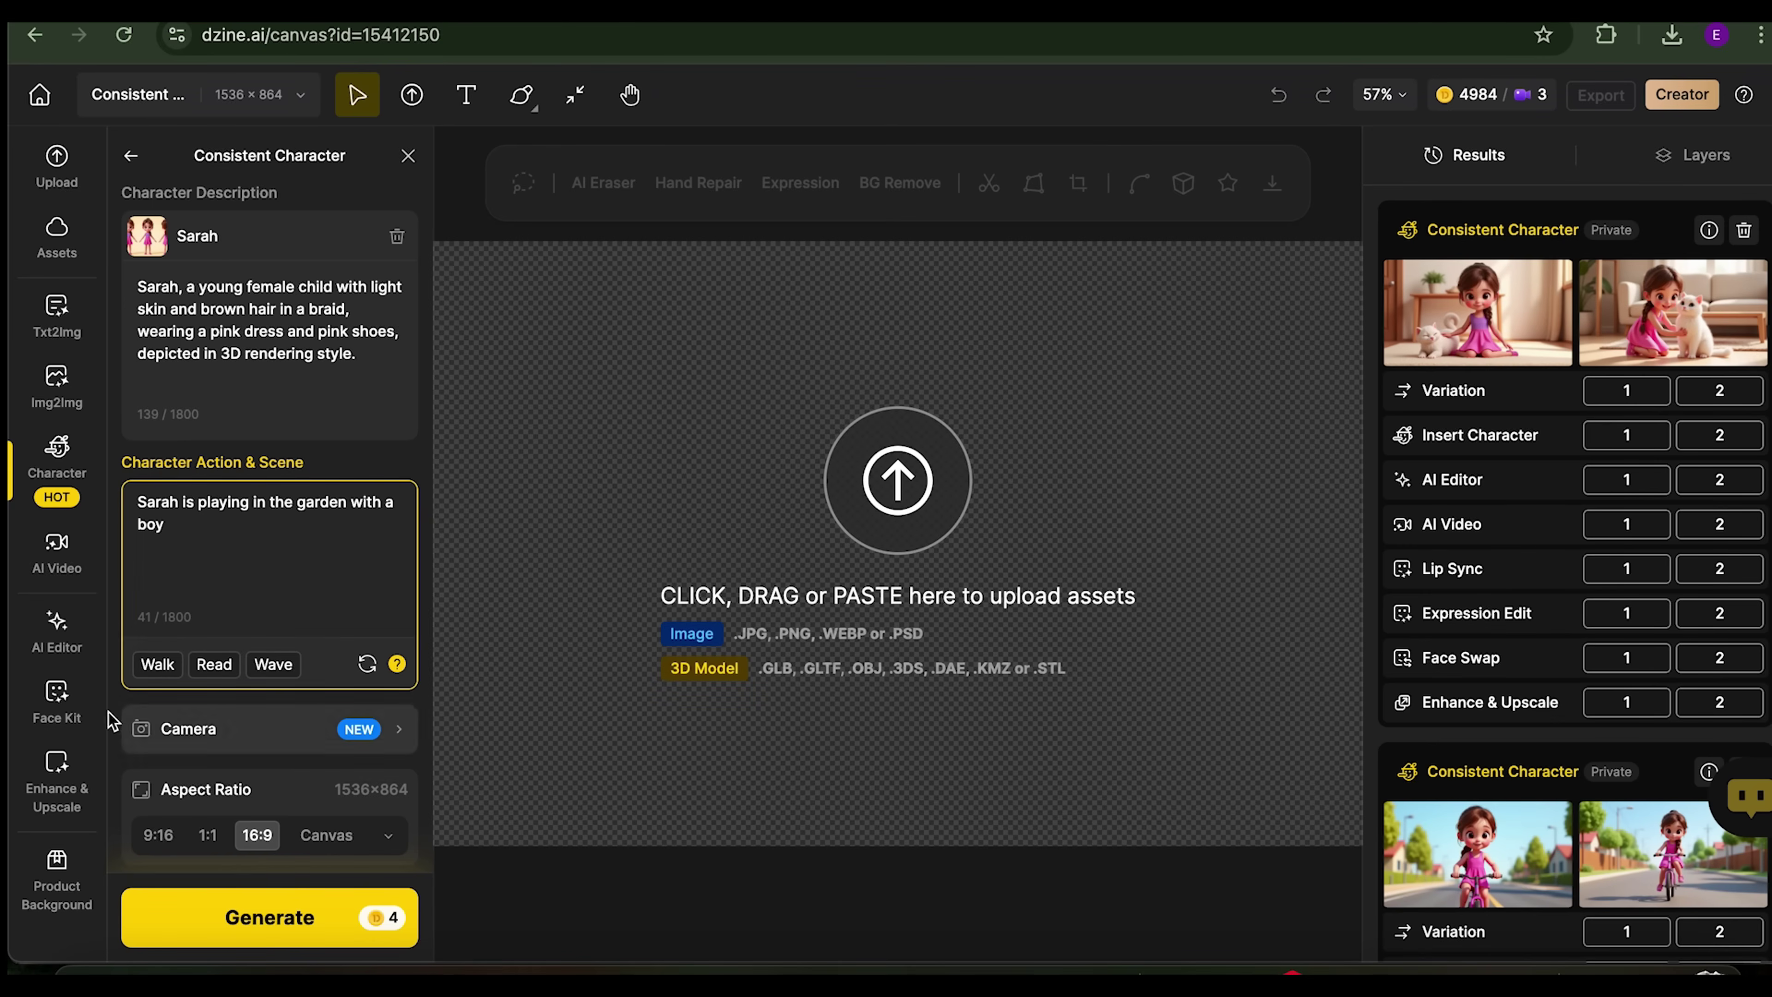
click(393, 841)
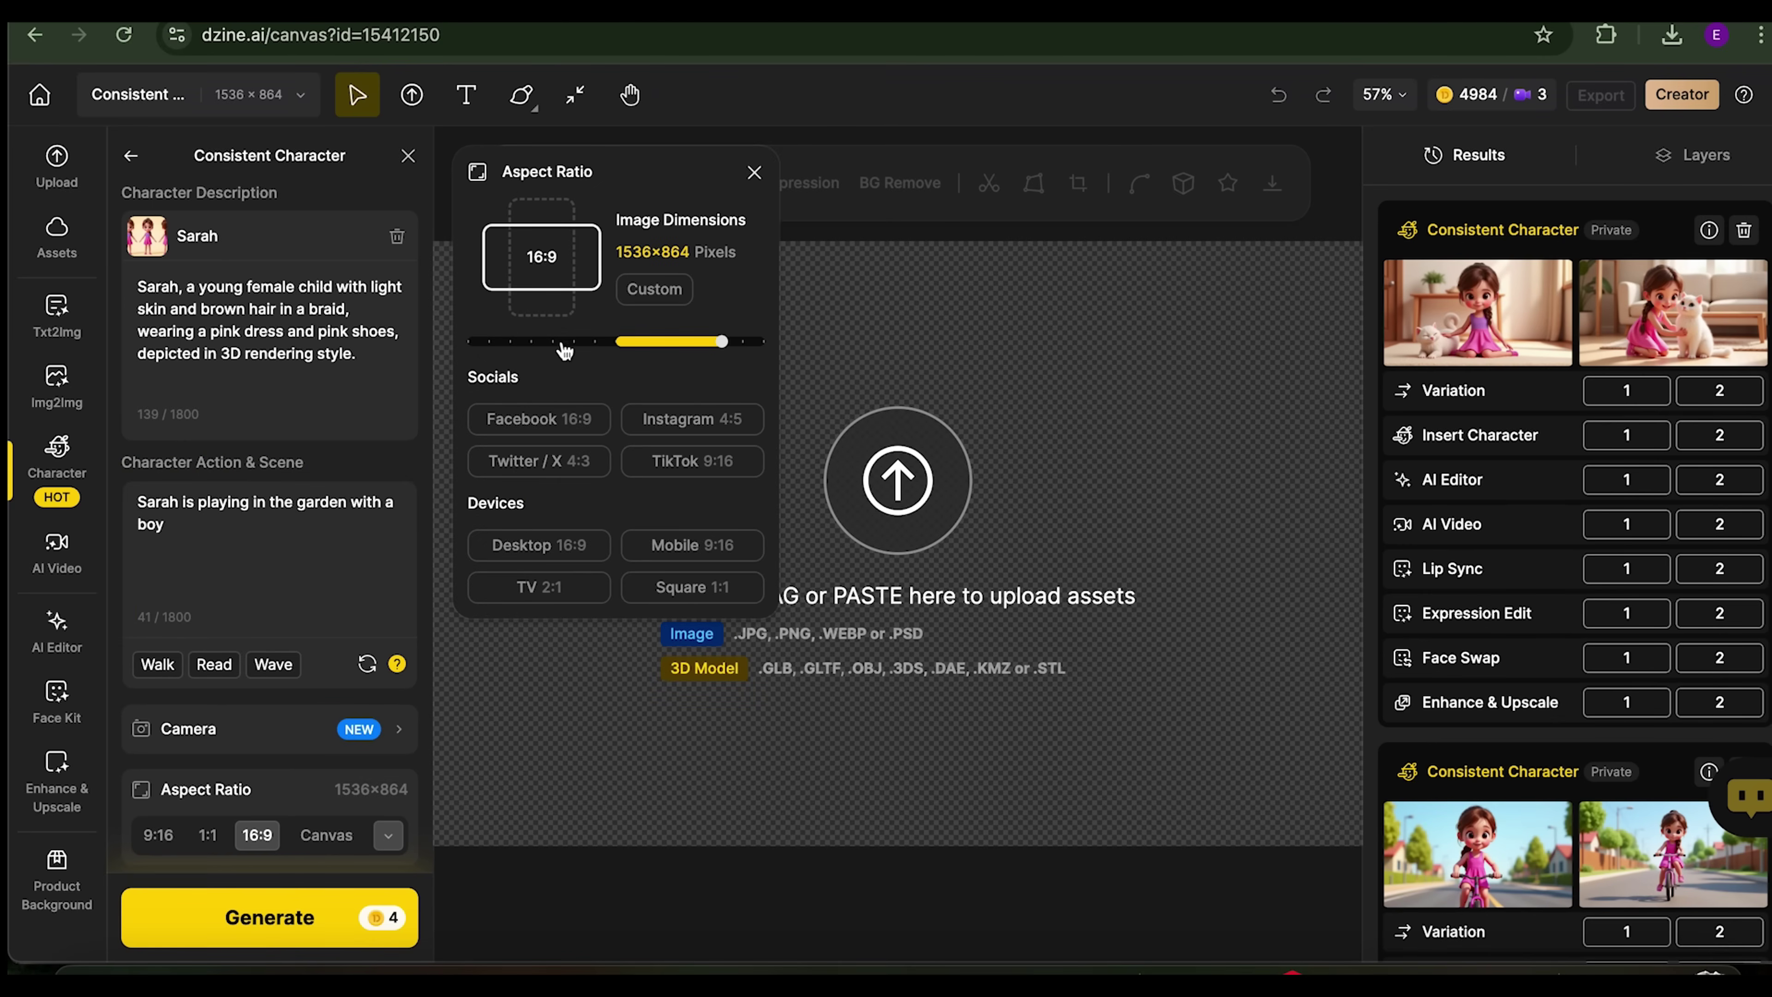
click(435, 546)
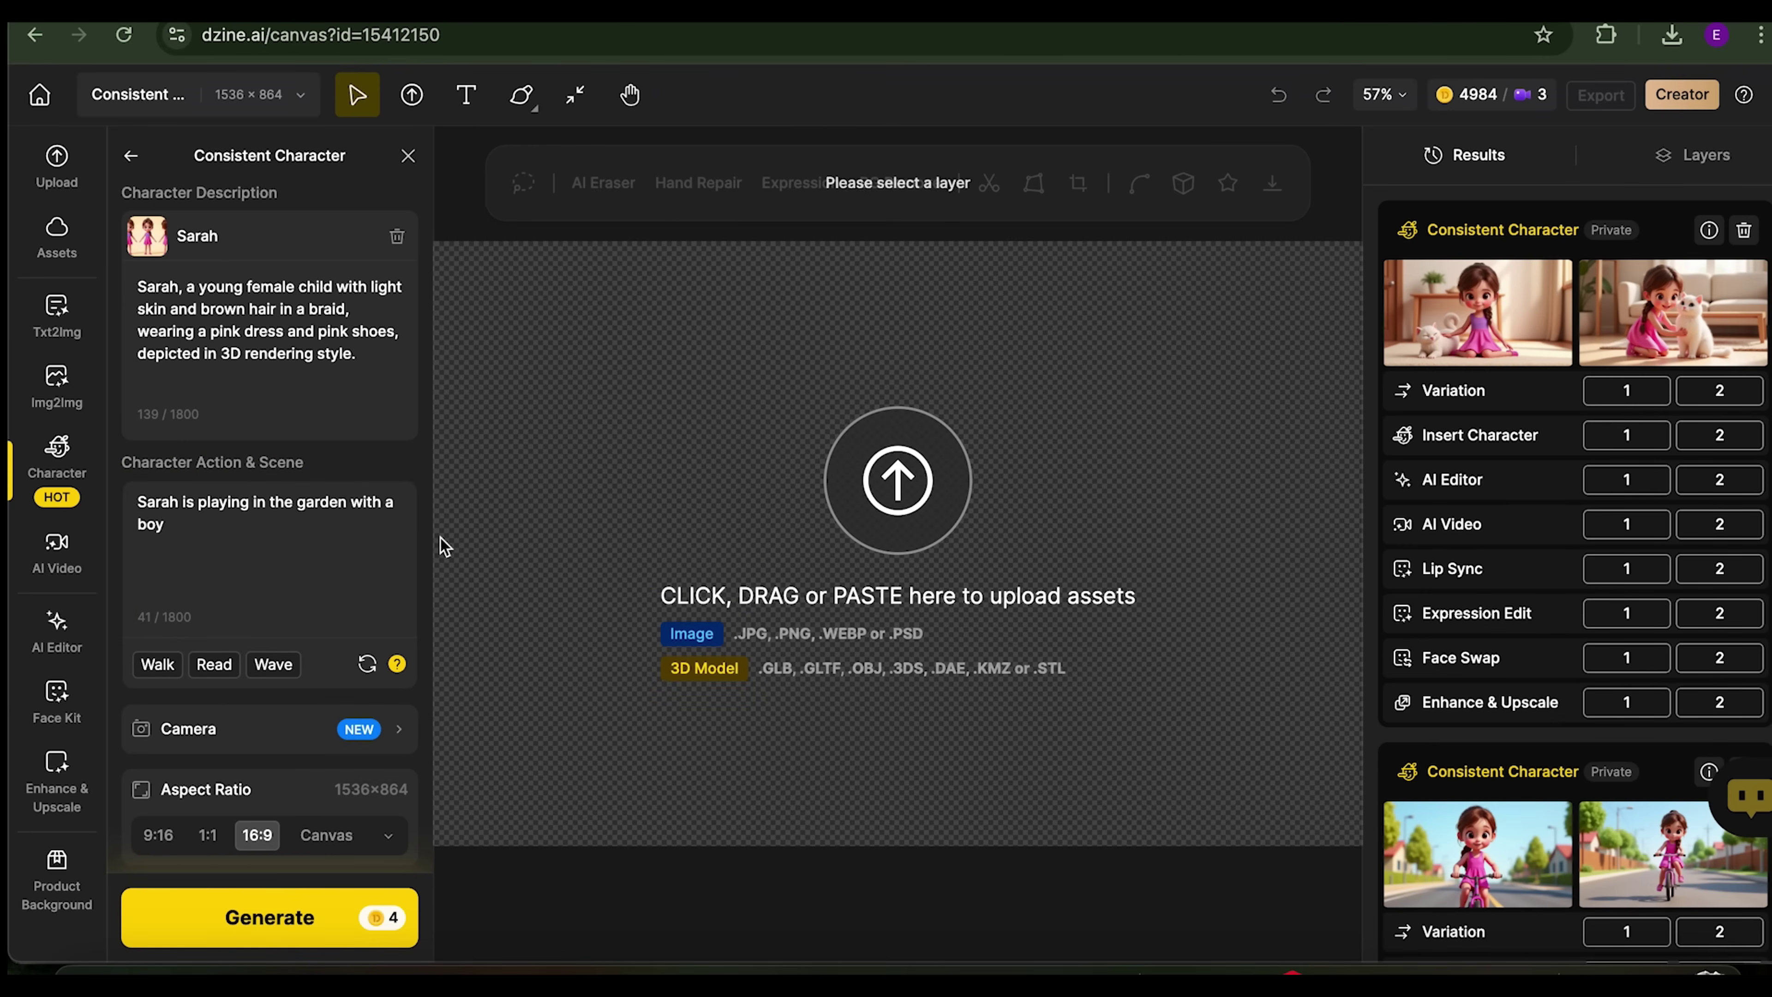
click(311, 932)
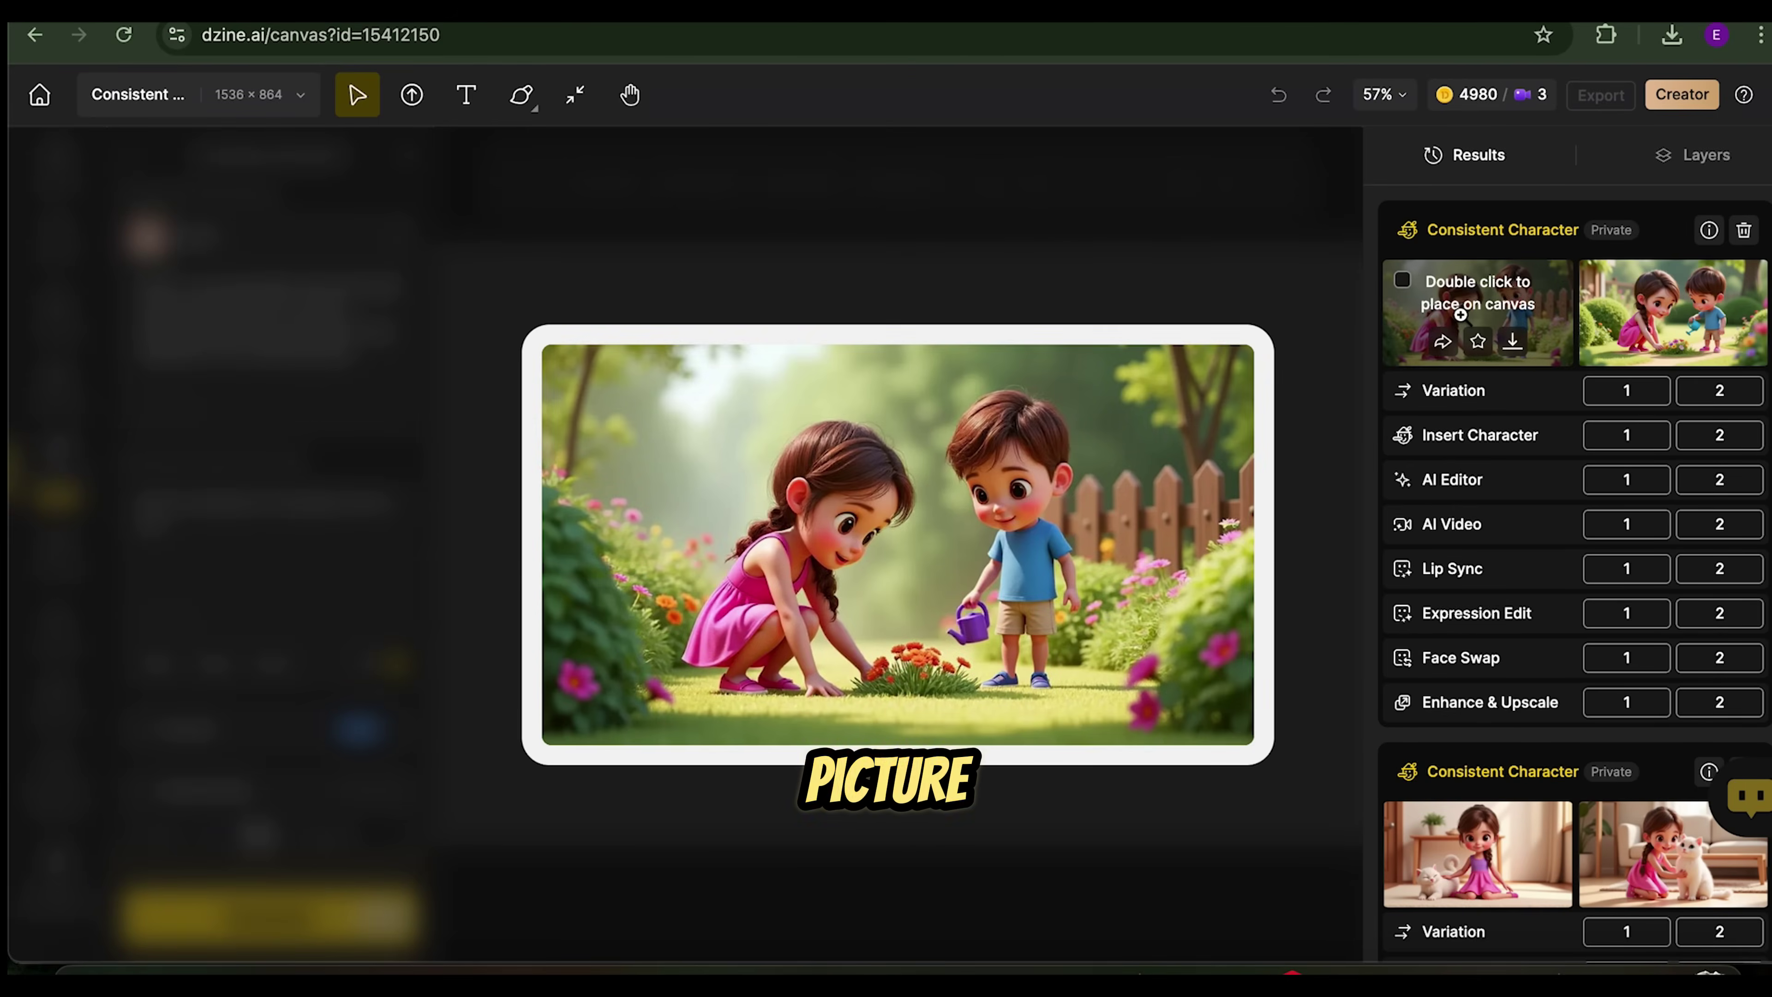
click(1500, 312)
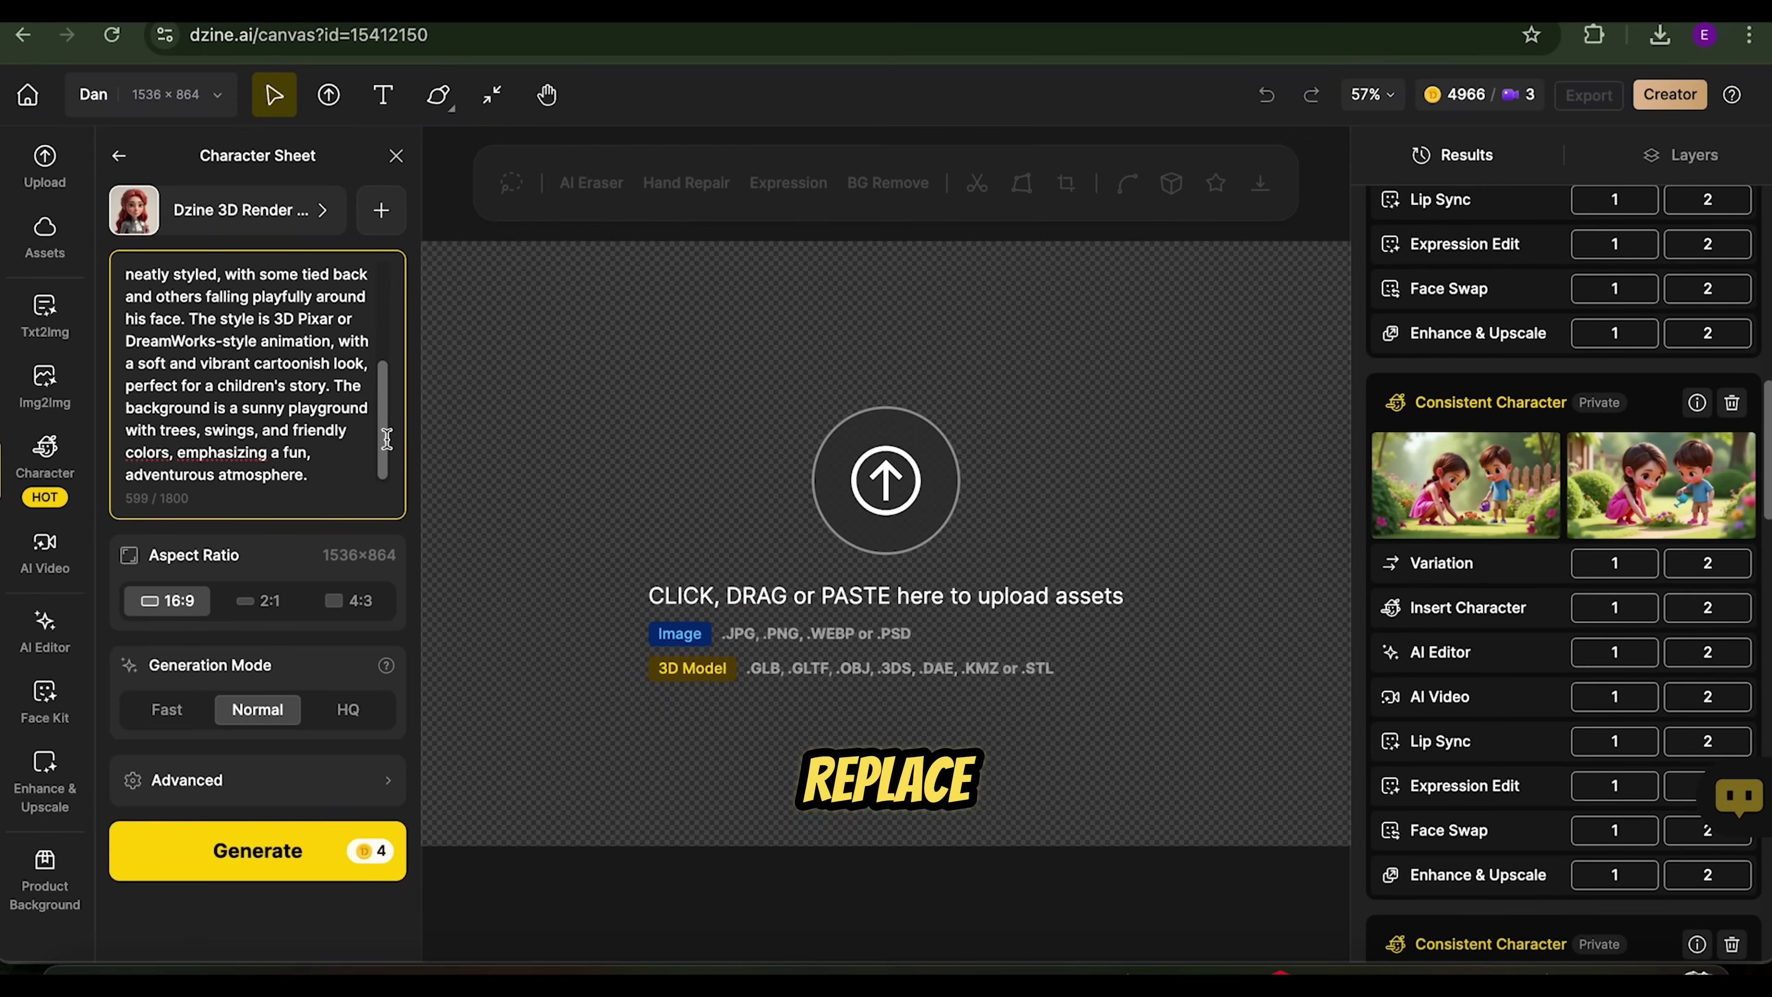
- Generate a 16:9 playground character sheet of the dreadlocked boy
scroll(387, 438, up, 3)
scroll(363, 419, down, 3)
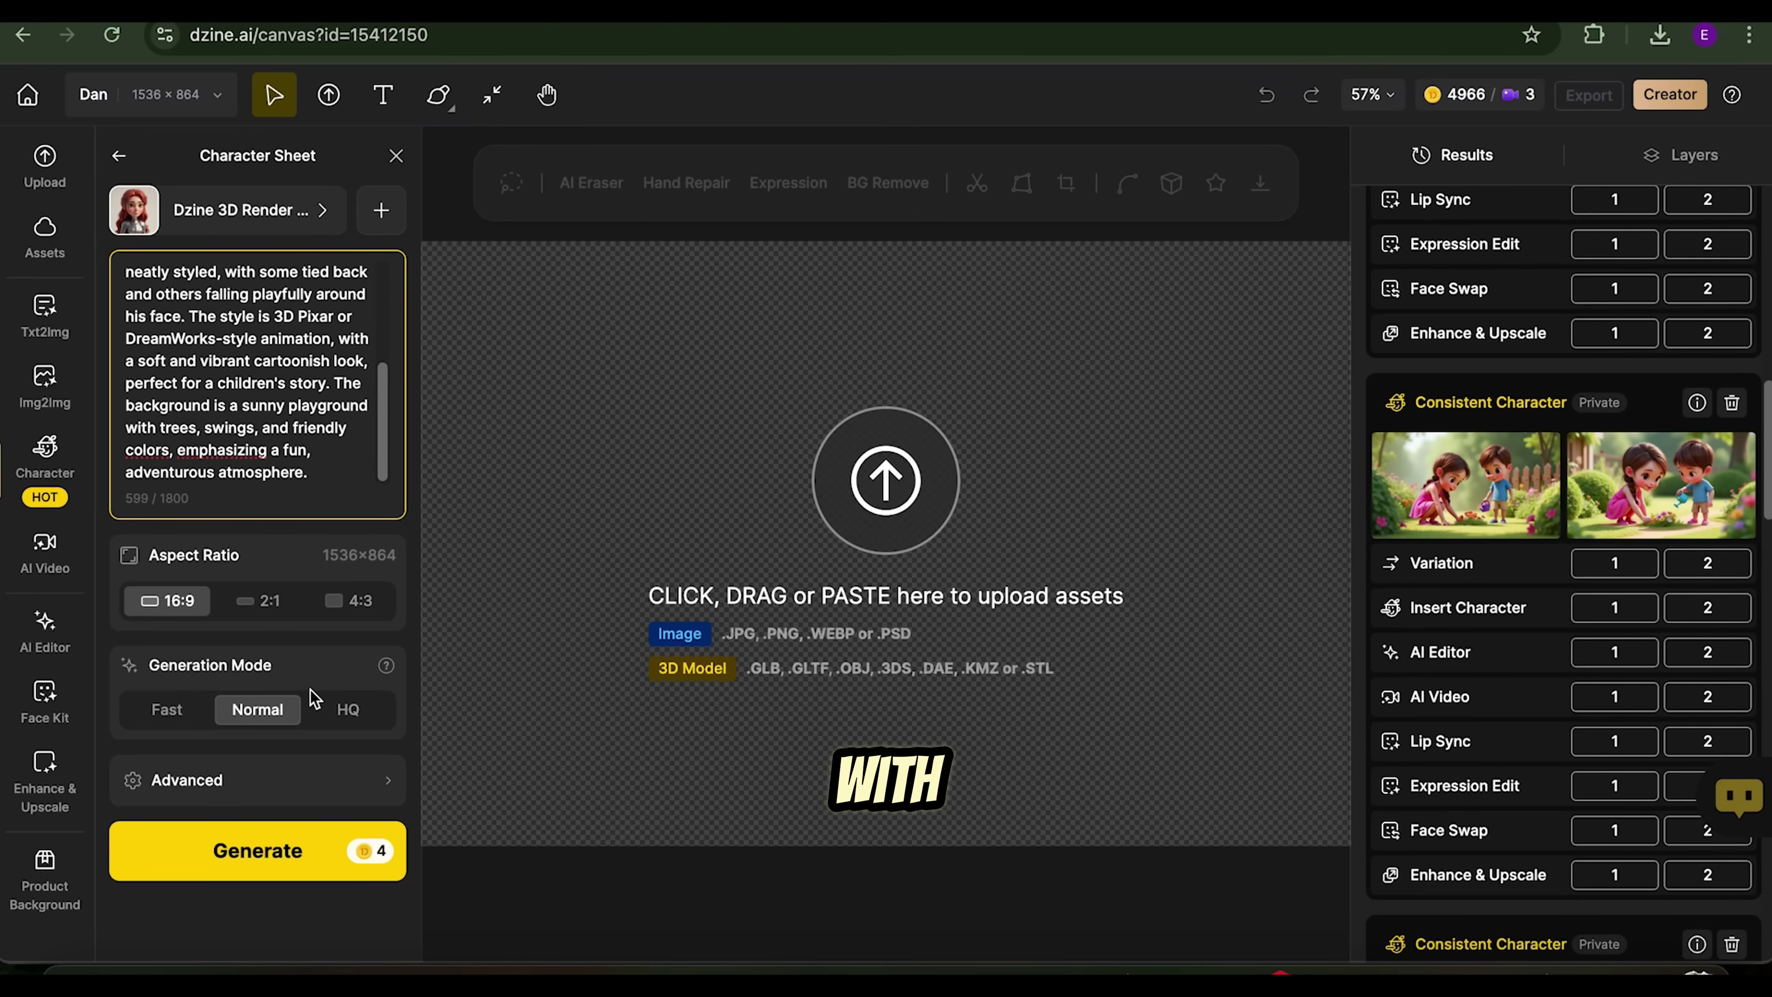
click(183, 611)
click(297, 864)
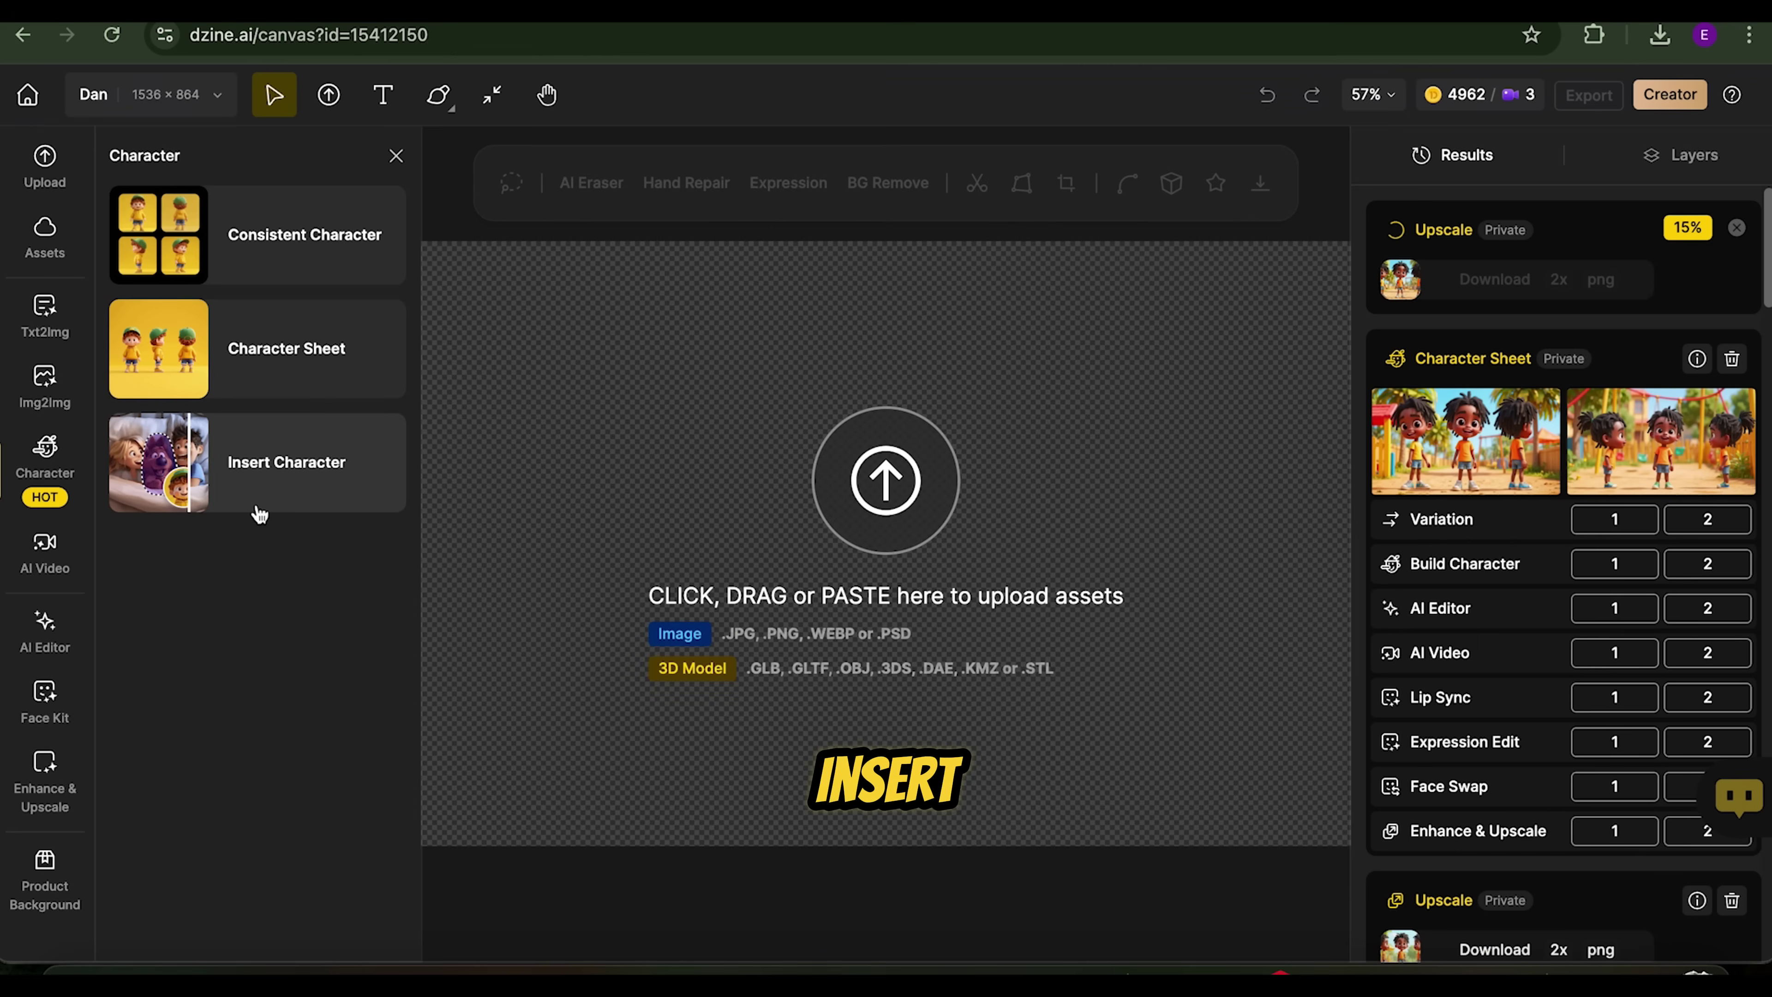
- In Insert Character, lasso a closed outline around the boy in the garden image
click(259, 515)
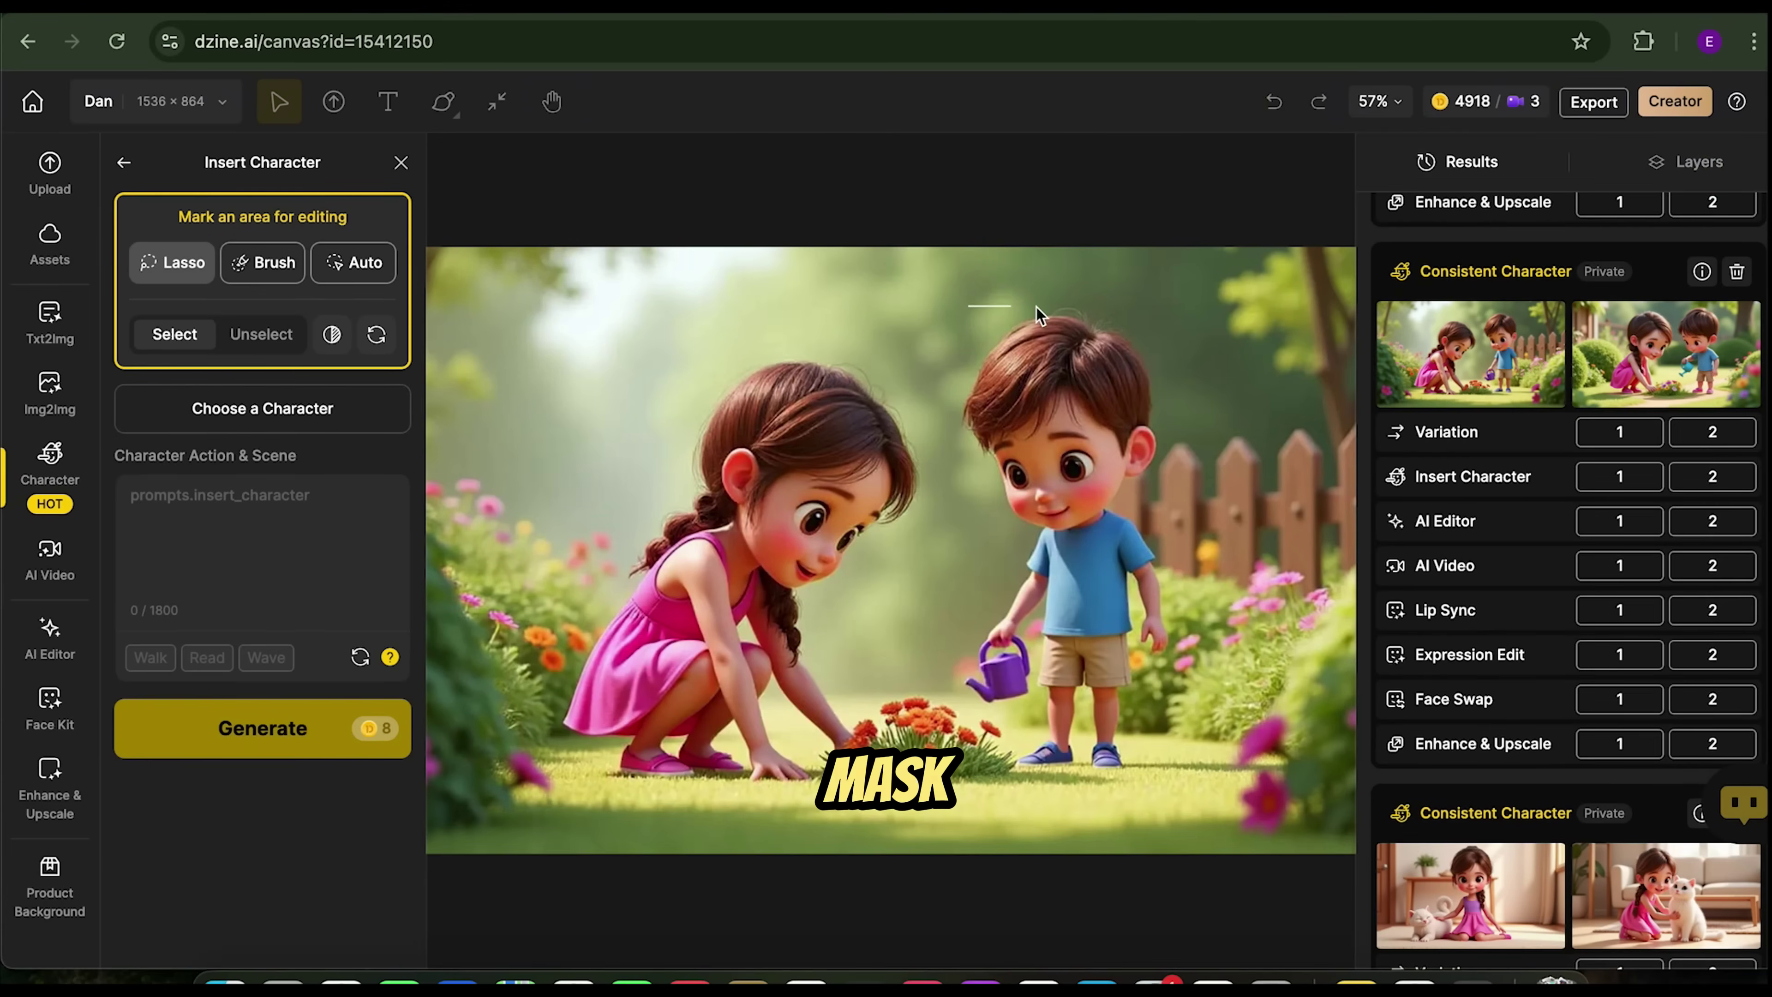
mouse_move(1037, 308)
mouse_down()
mouse_move(1111, 282)
mouse_move(1171, 352)
mouse_up()
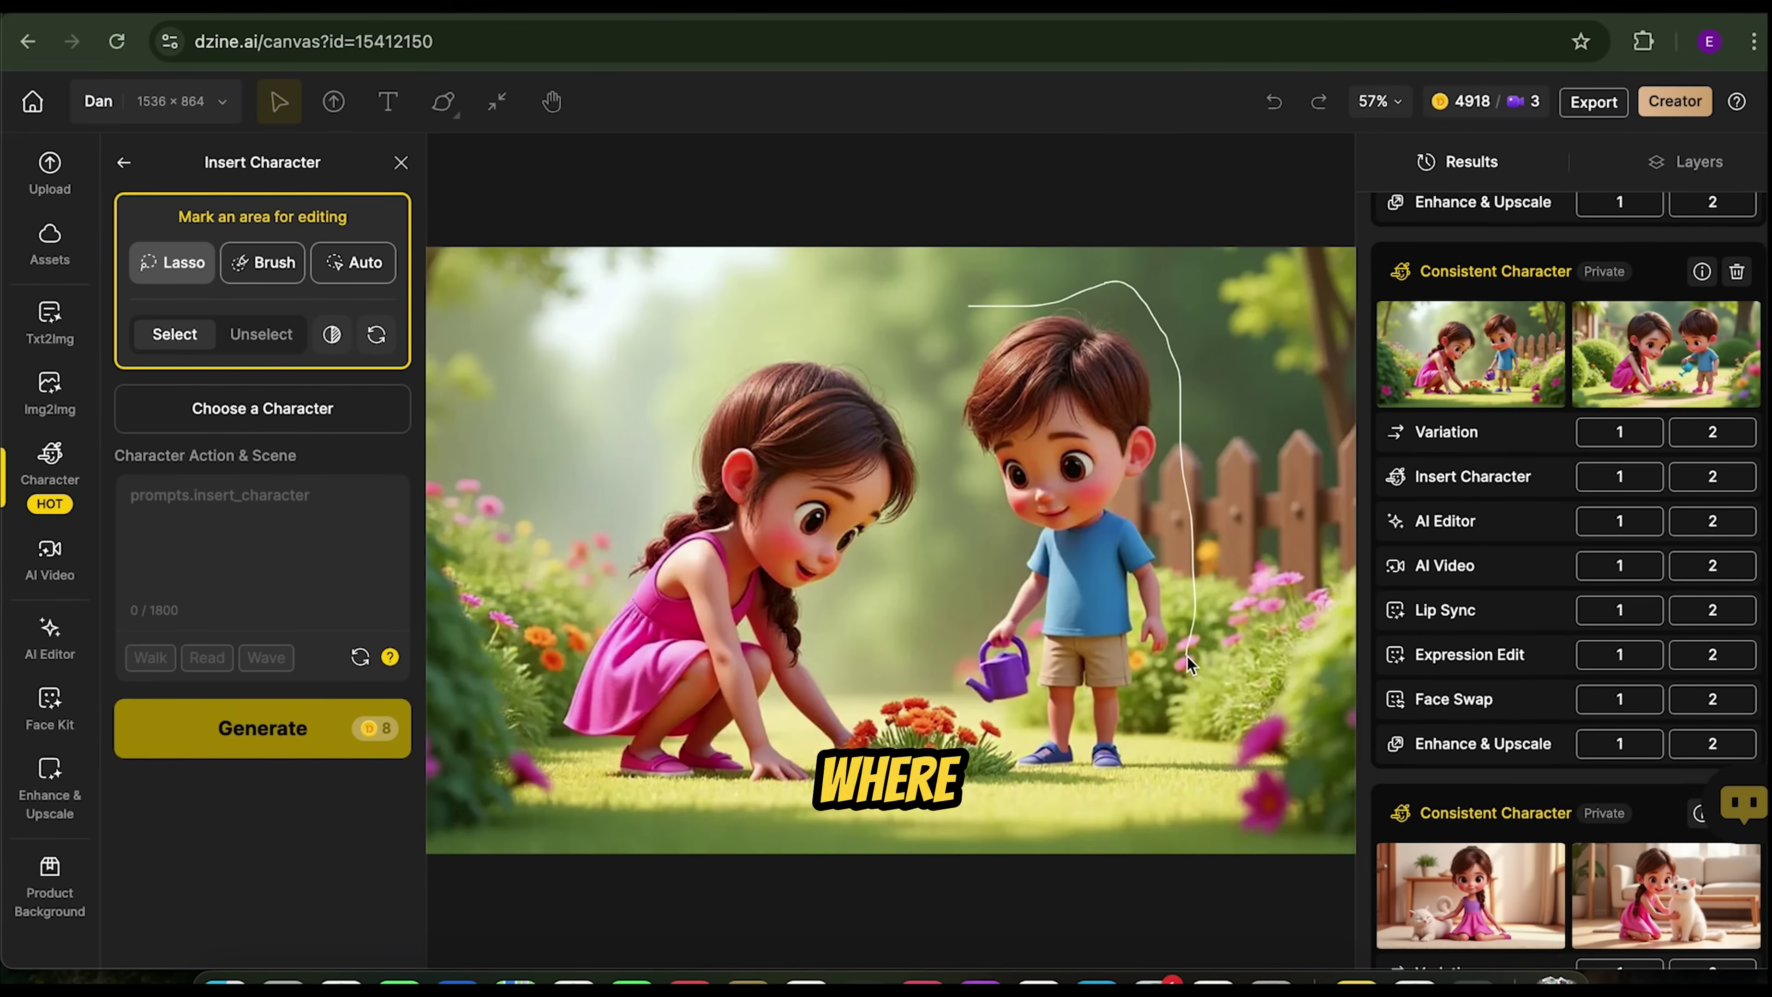
mouse_move(1187, 655)
mouse_down()
mouse_move(1160, 778)
mouse_move(1064, 798)
mouse_move(1020, 771)
mouse_move(1008, 722)
mouse_move(960, 681)
mouse_up()
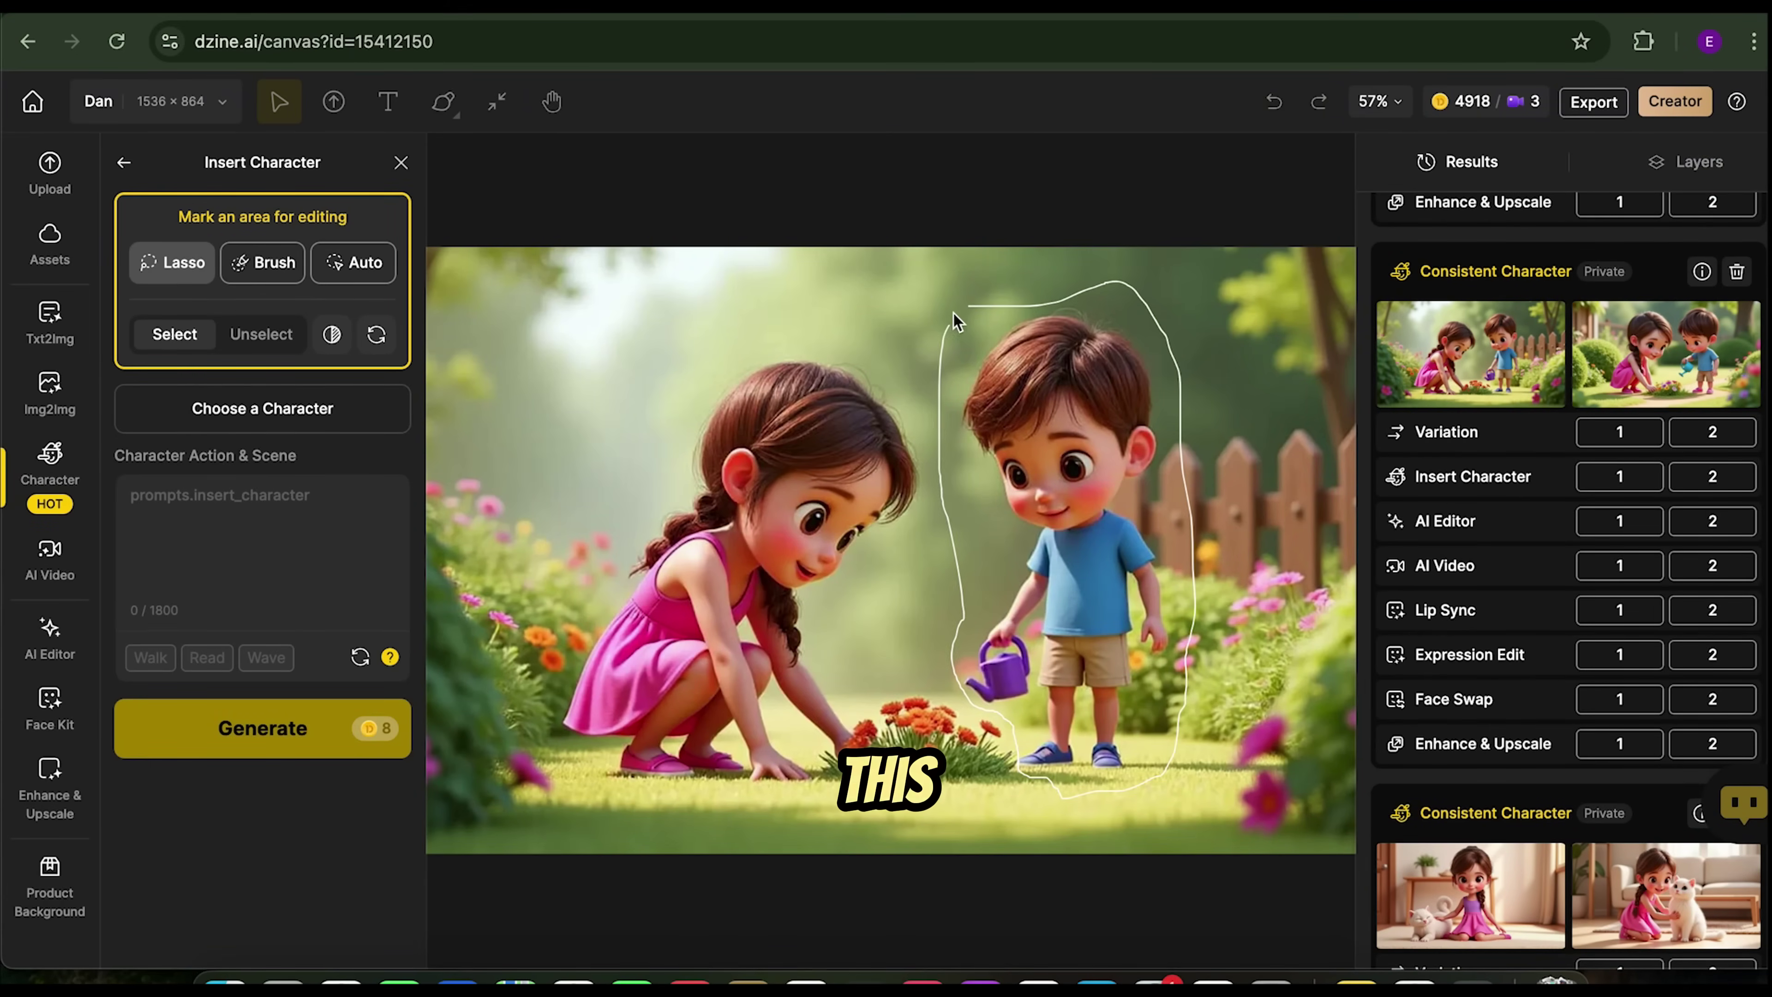
drag(955, 321, 980, 309)
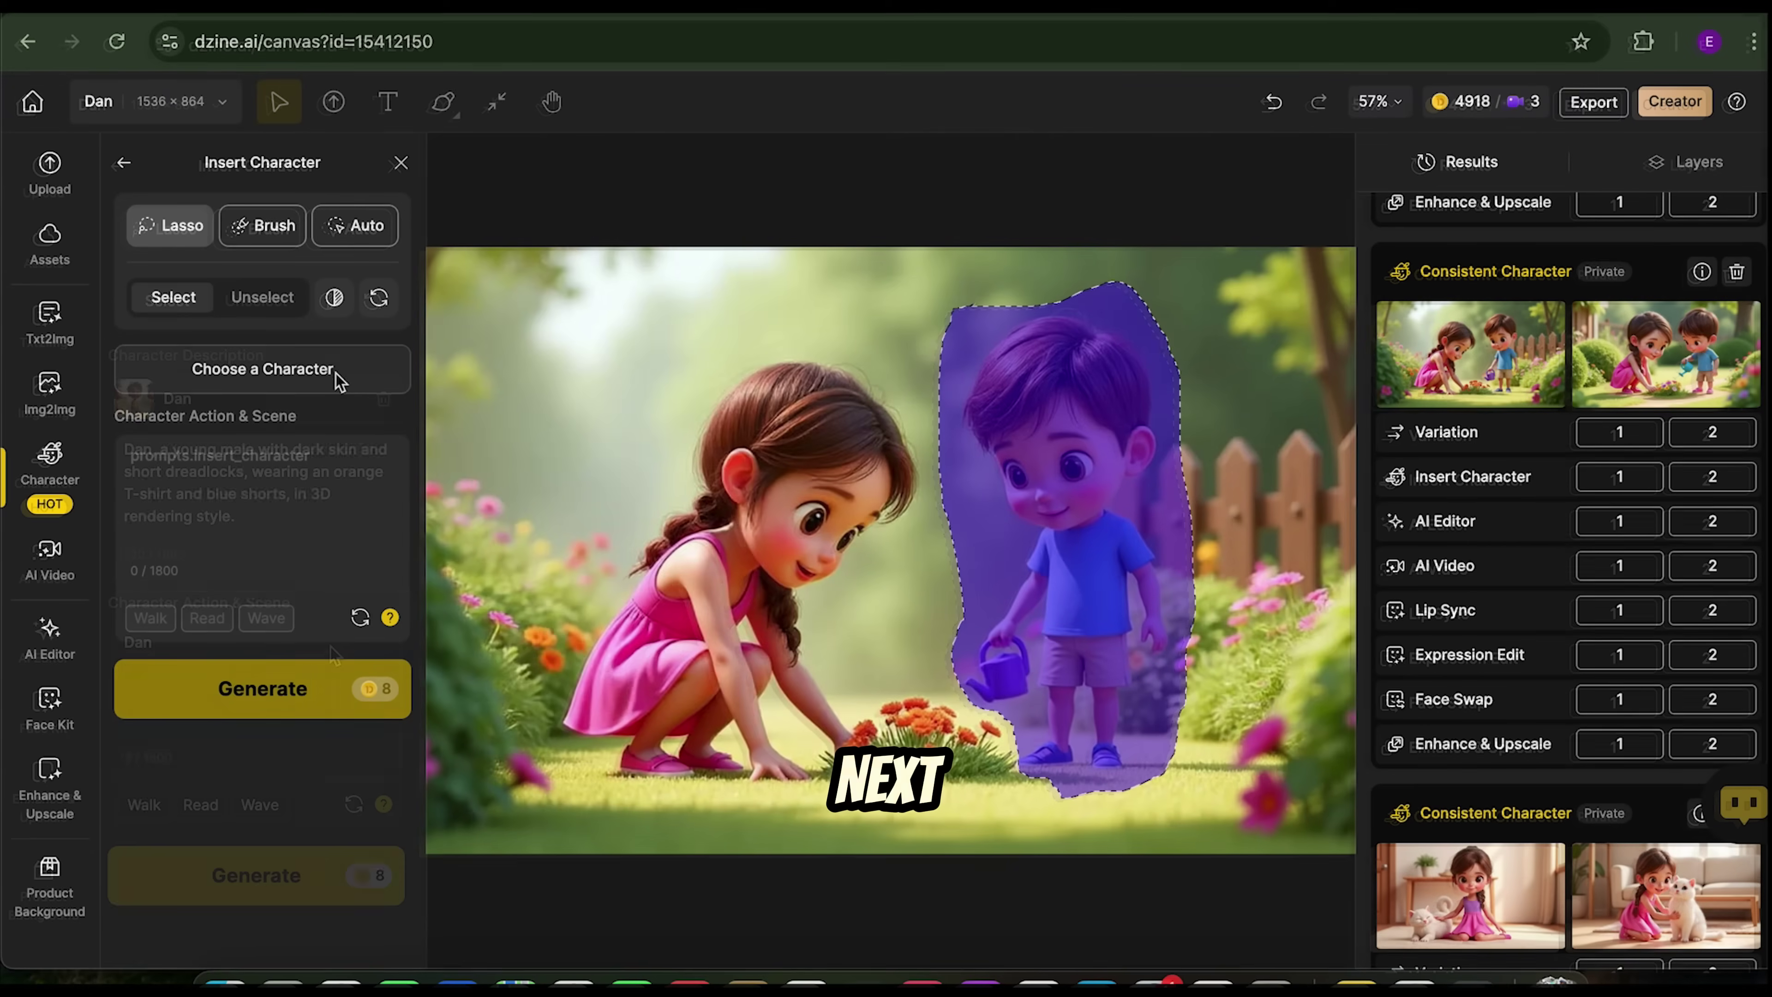
- Insert Dan 'in profile view, standing full-body, holding a kettle' and download the result at 2x
click(338, 370)
click(611, 620)
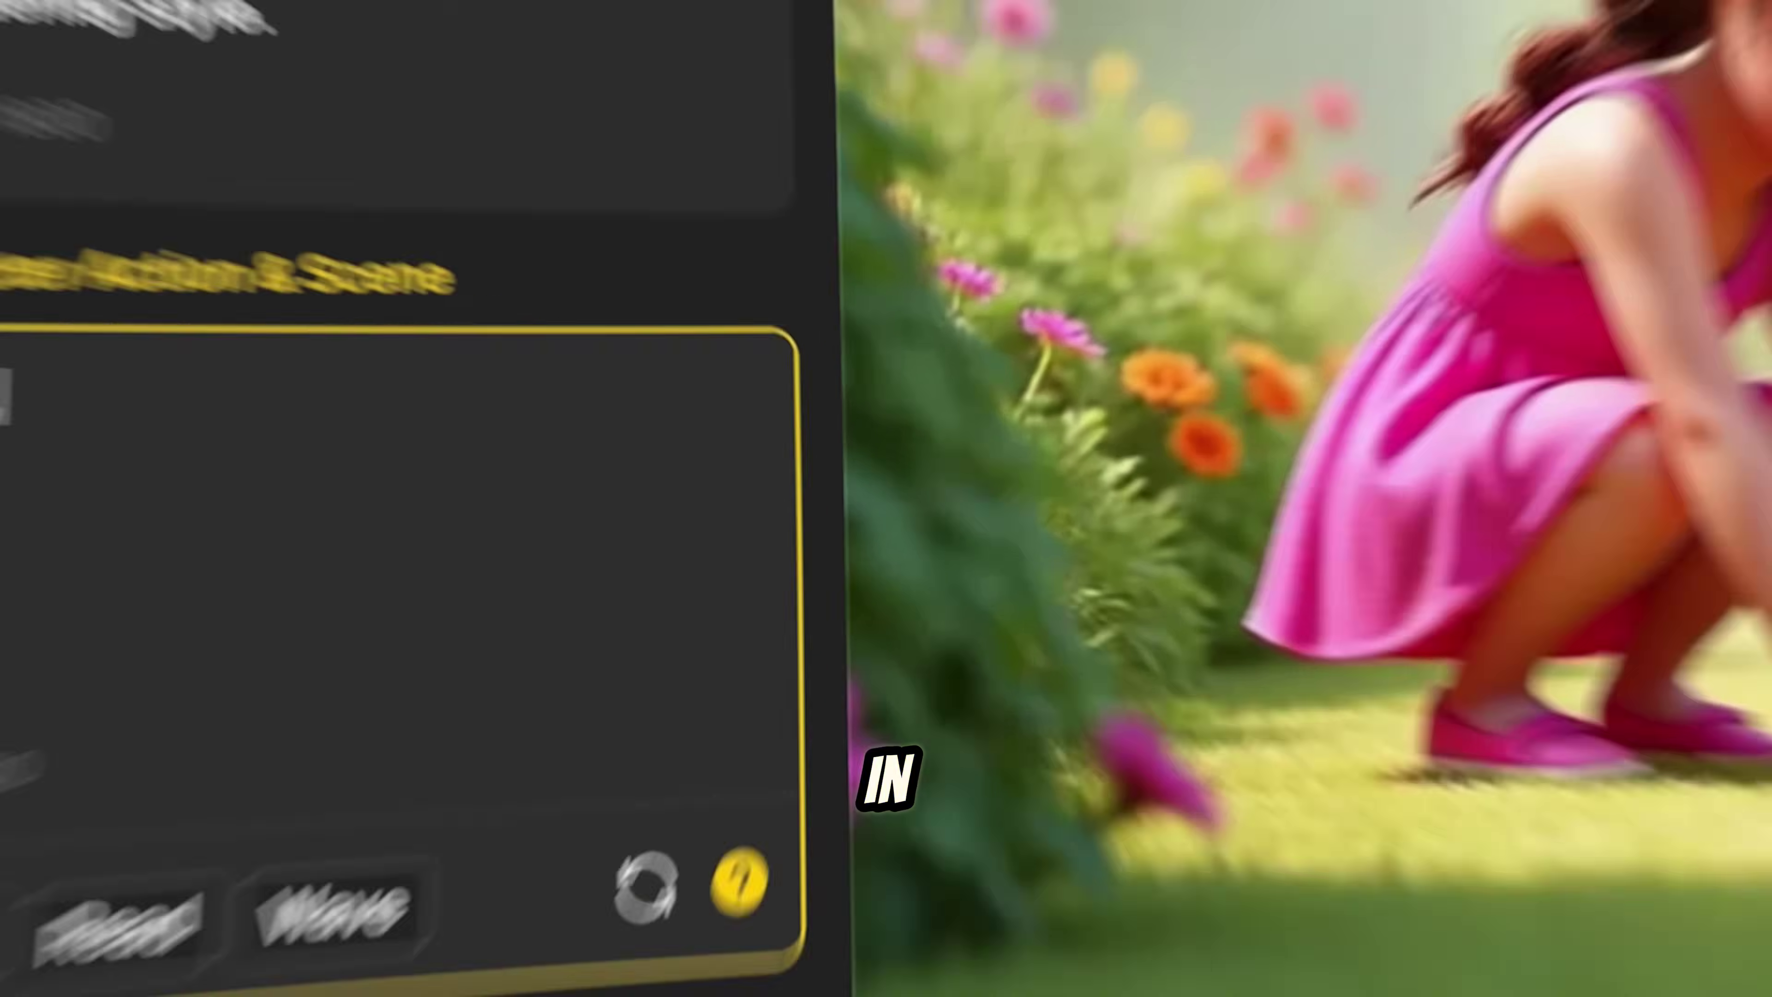
text(Dan, in profile view)
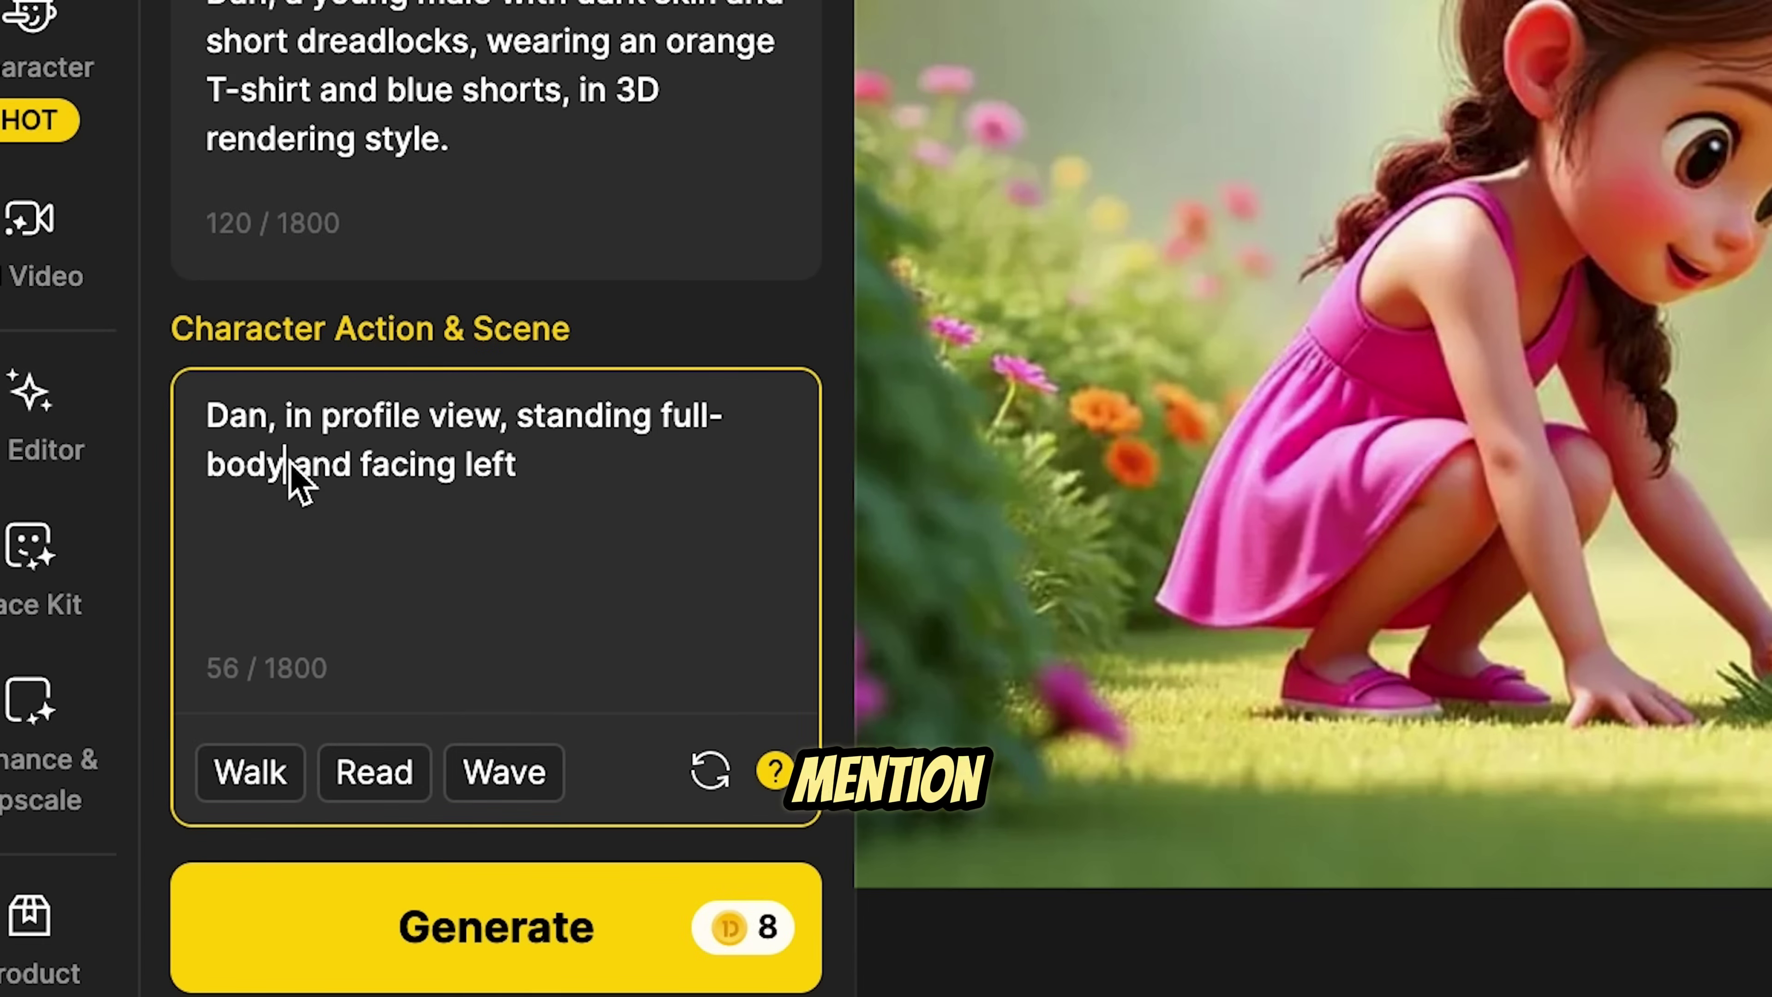
text(, standing full-body, holding a kettle)
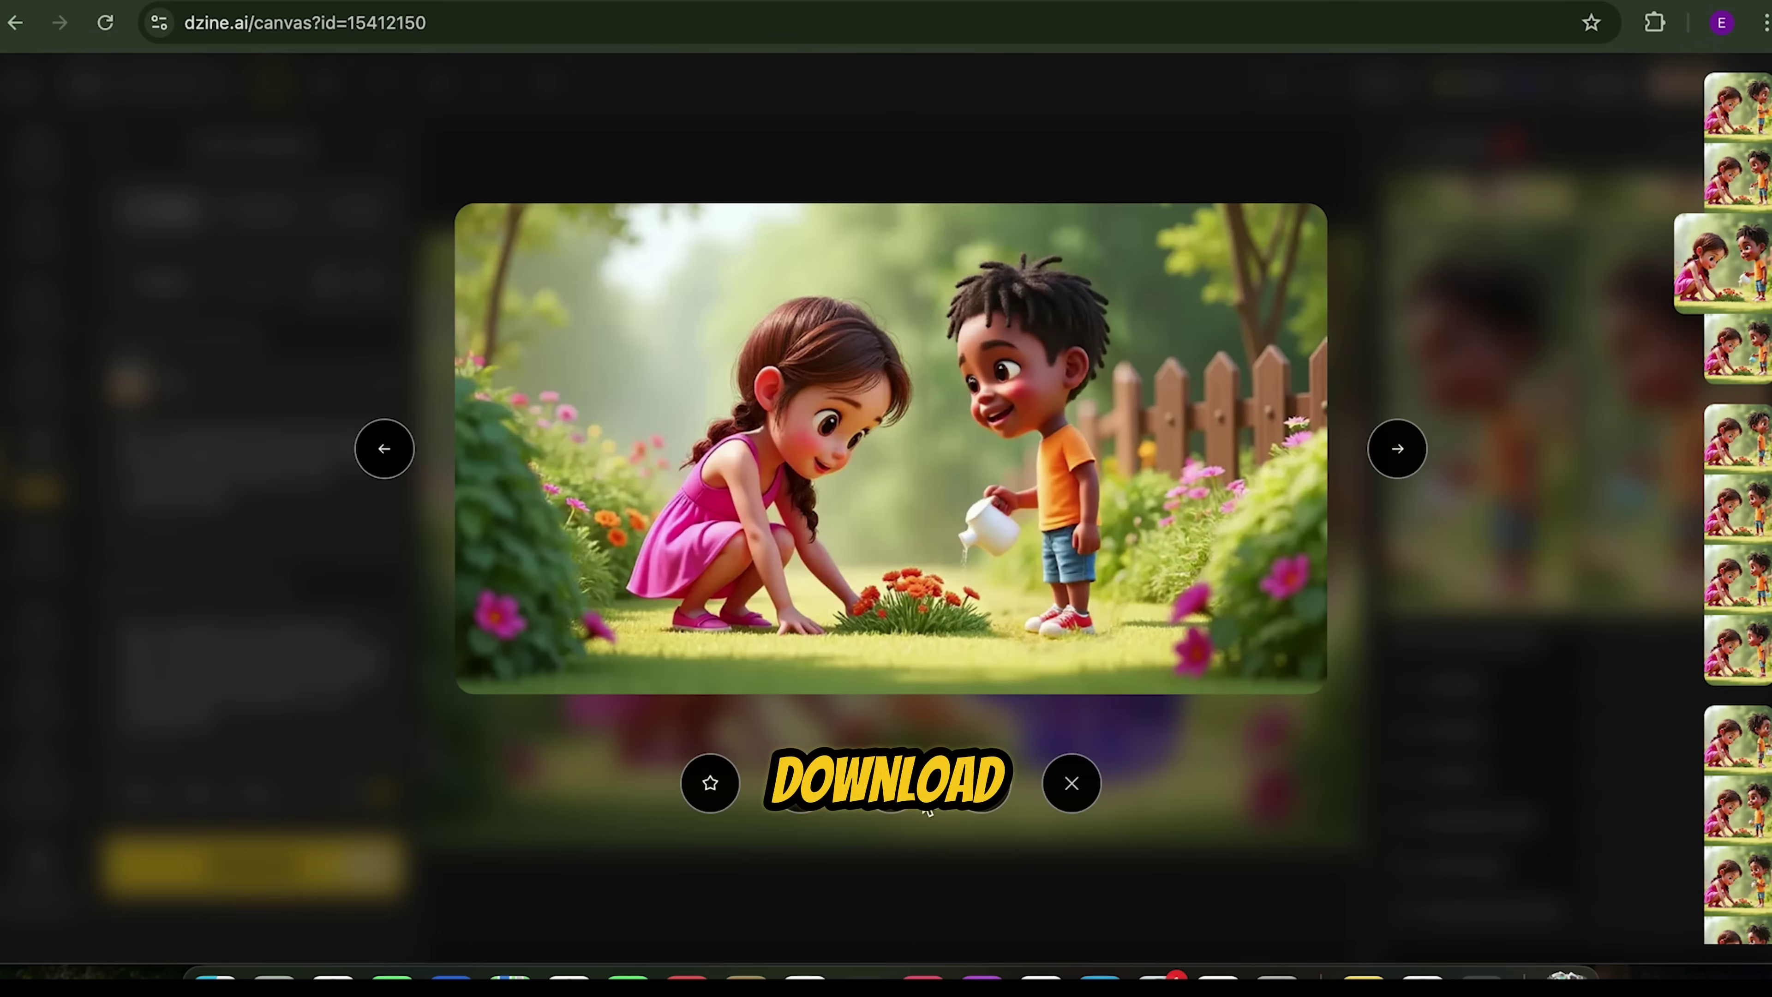
click(890, 780)
click(896, 539)
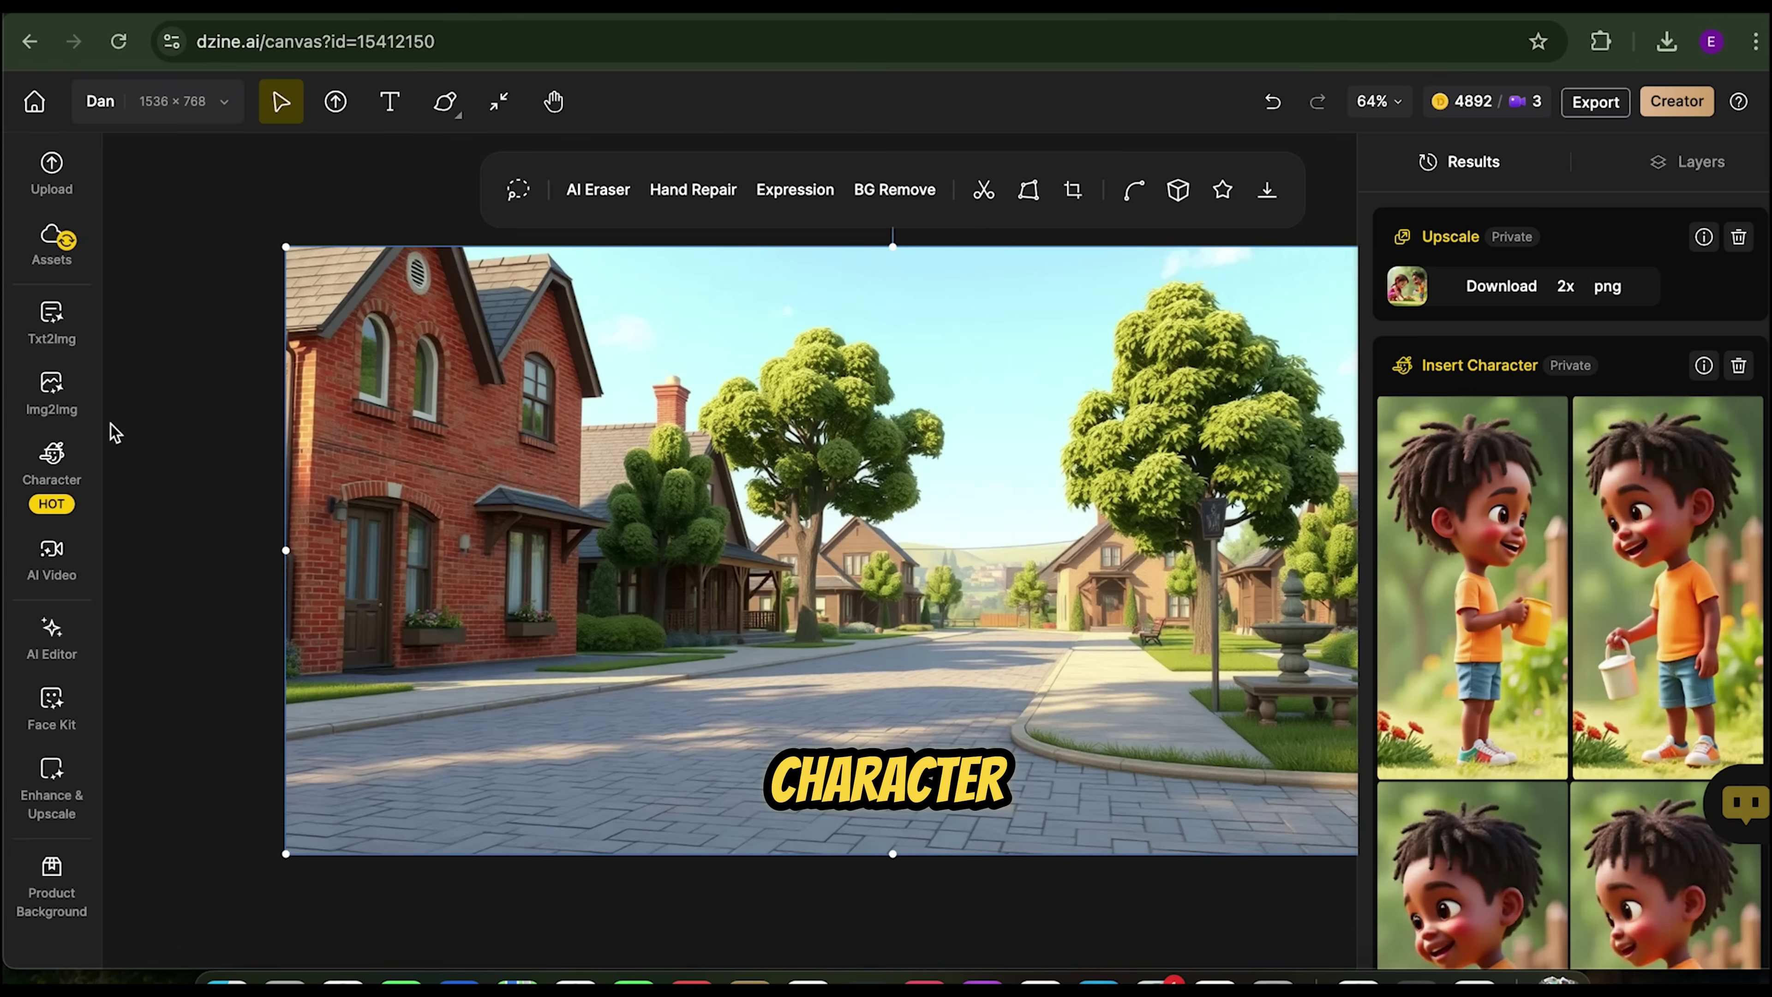
- Mask a road area in the street scene and insert Dan 'riding a bicycle'
click(269, 495)
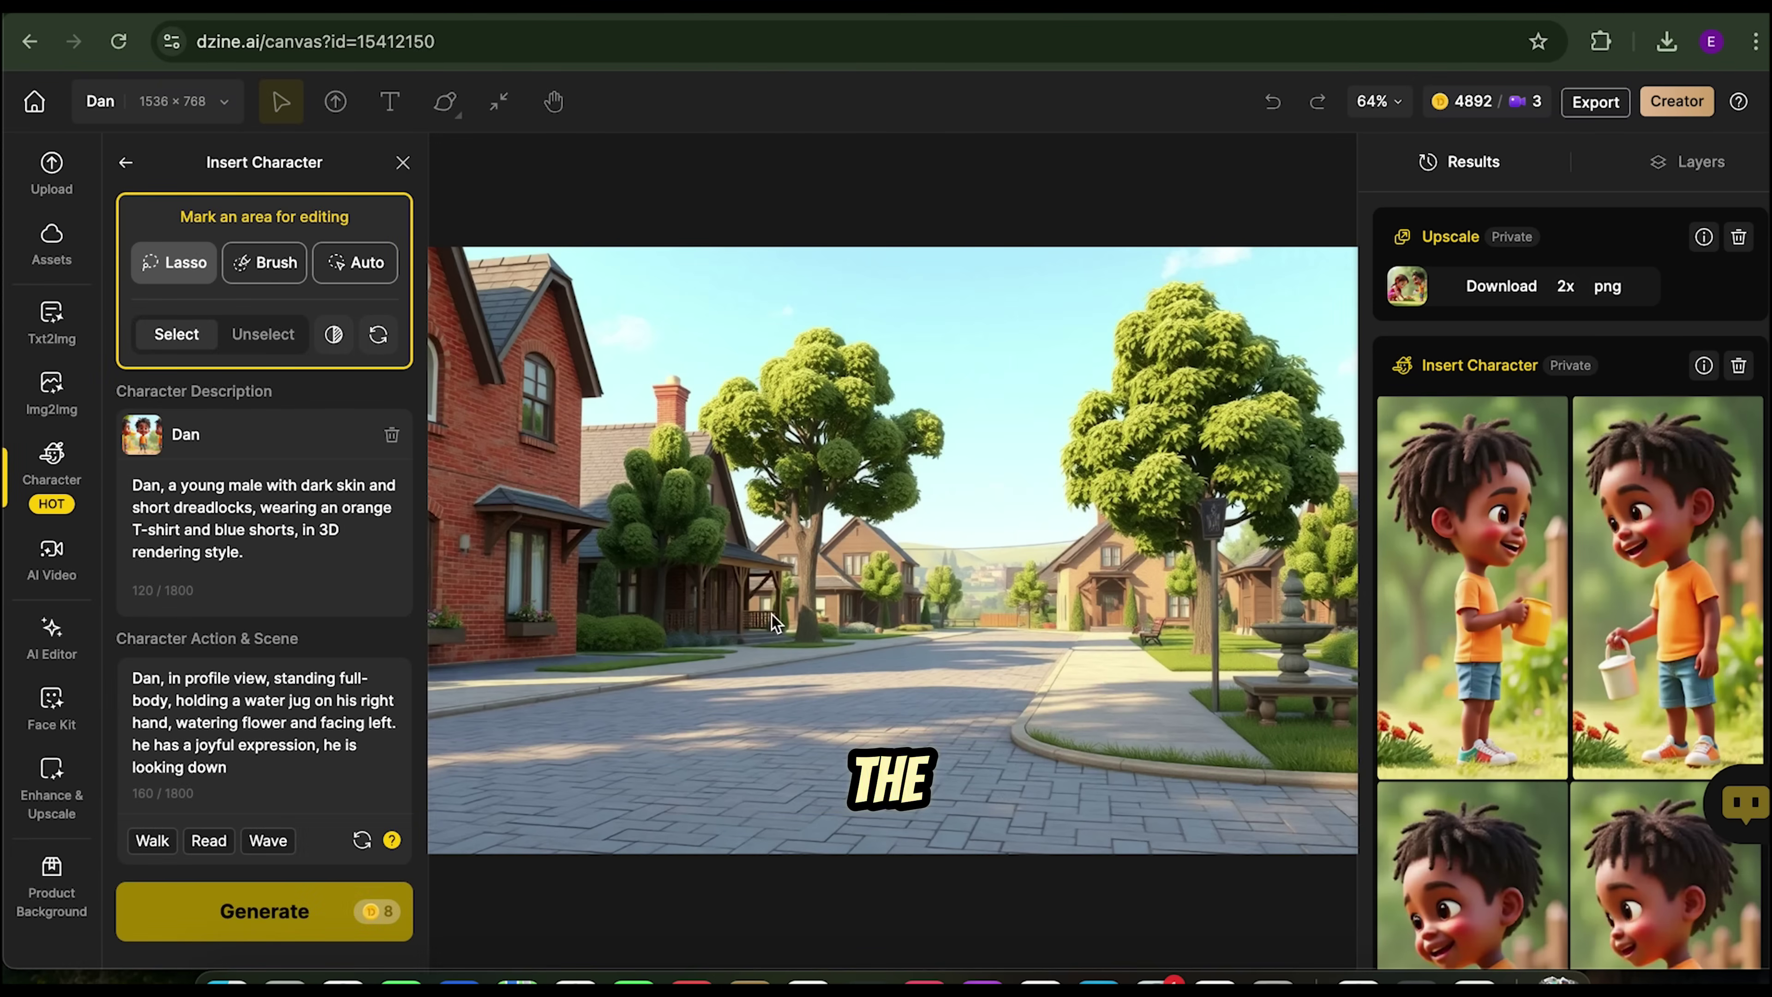
mouse_move(867, 546)
mouse_down()
mouse_move(939, 835)
mouse_move(983, 685)
mouse_up()
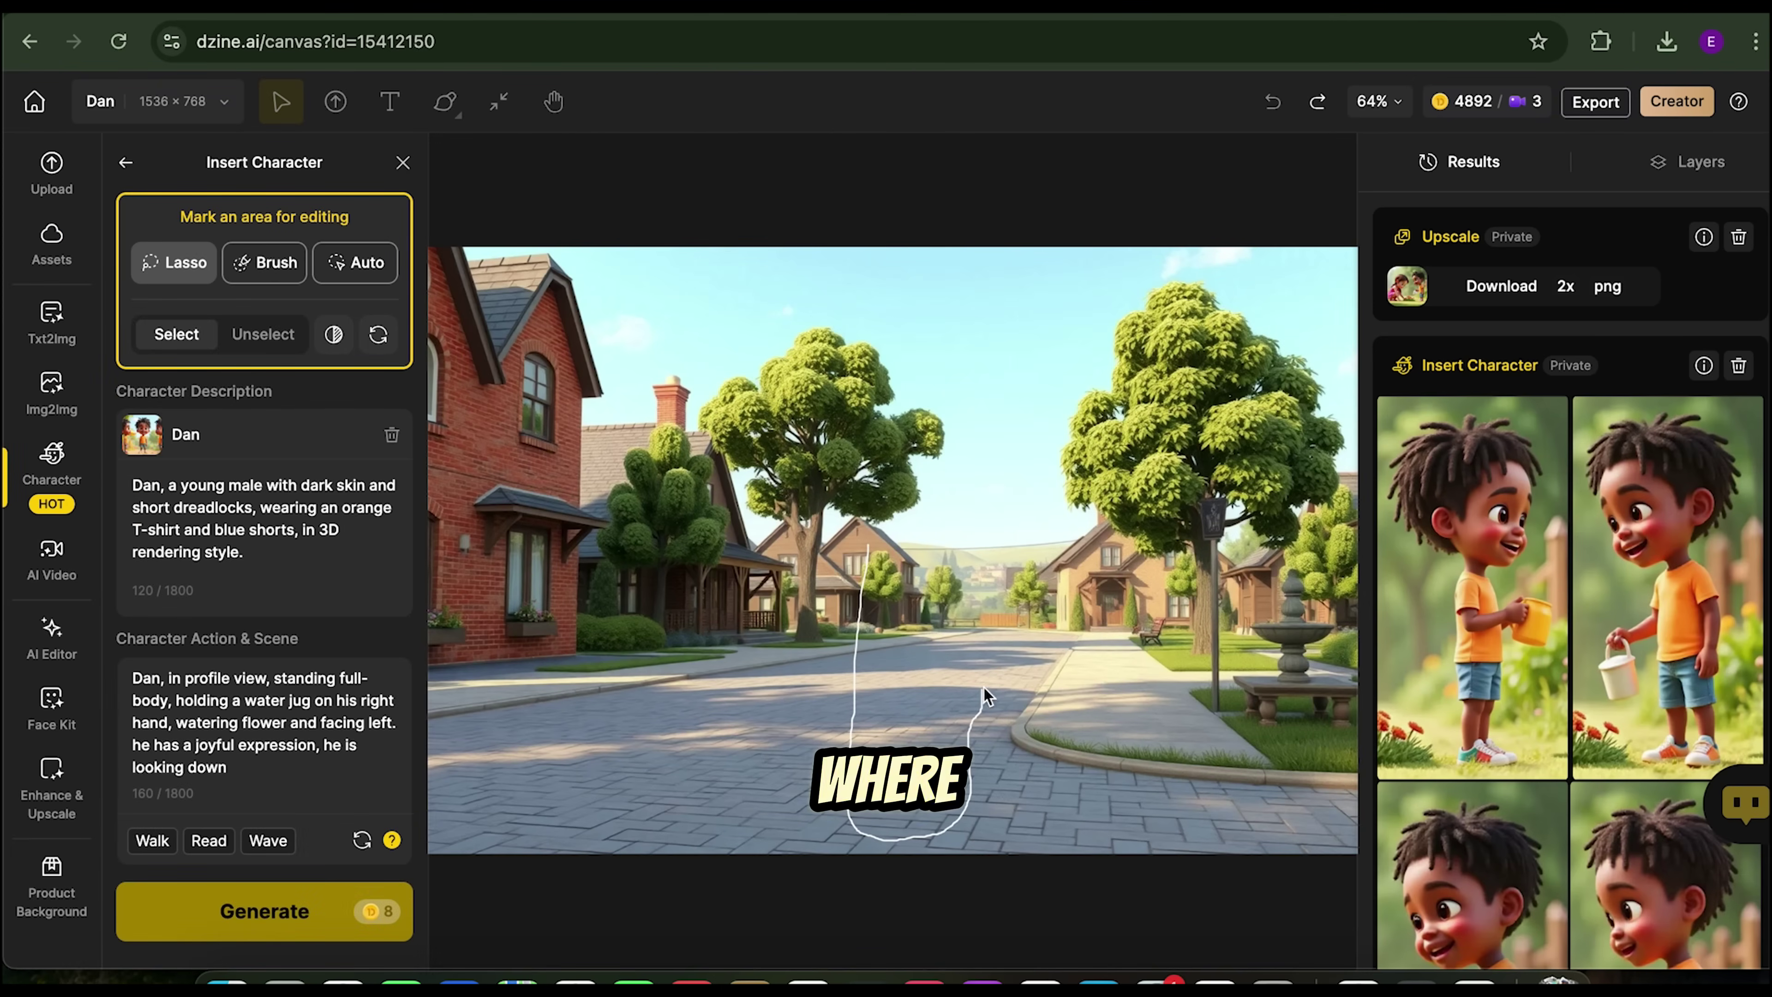
drag(926, 528, 868, 543)
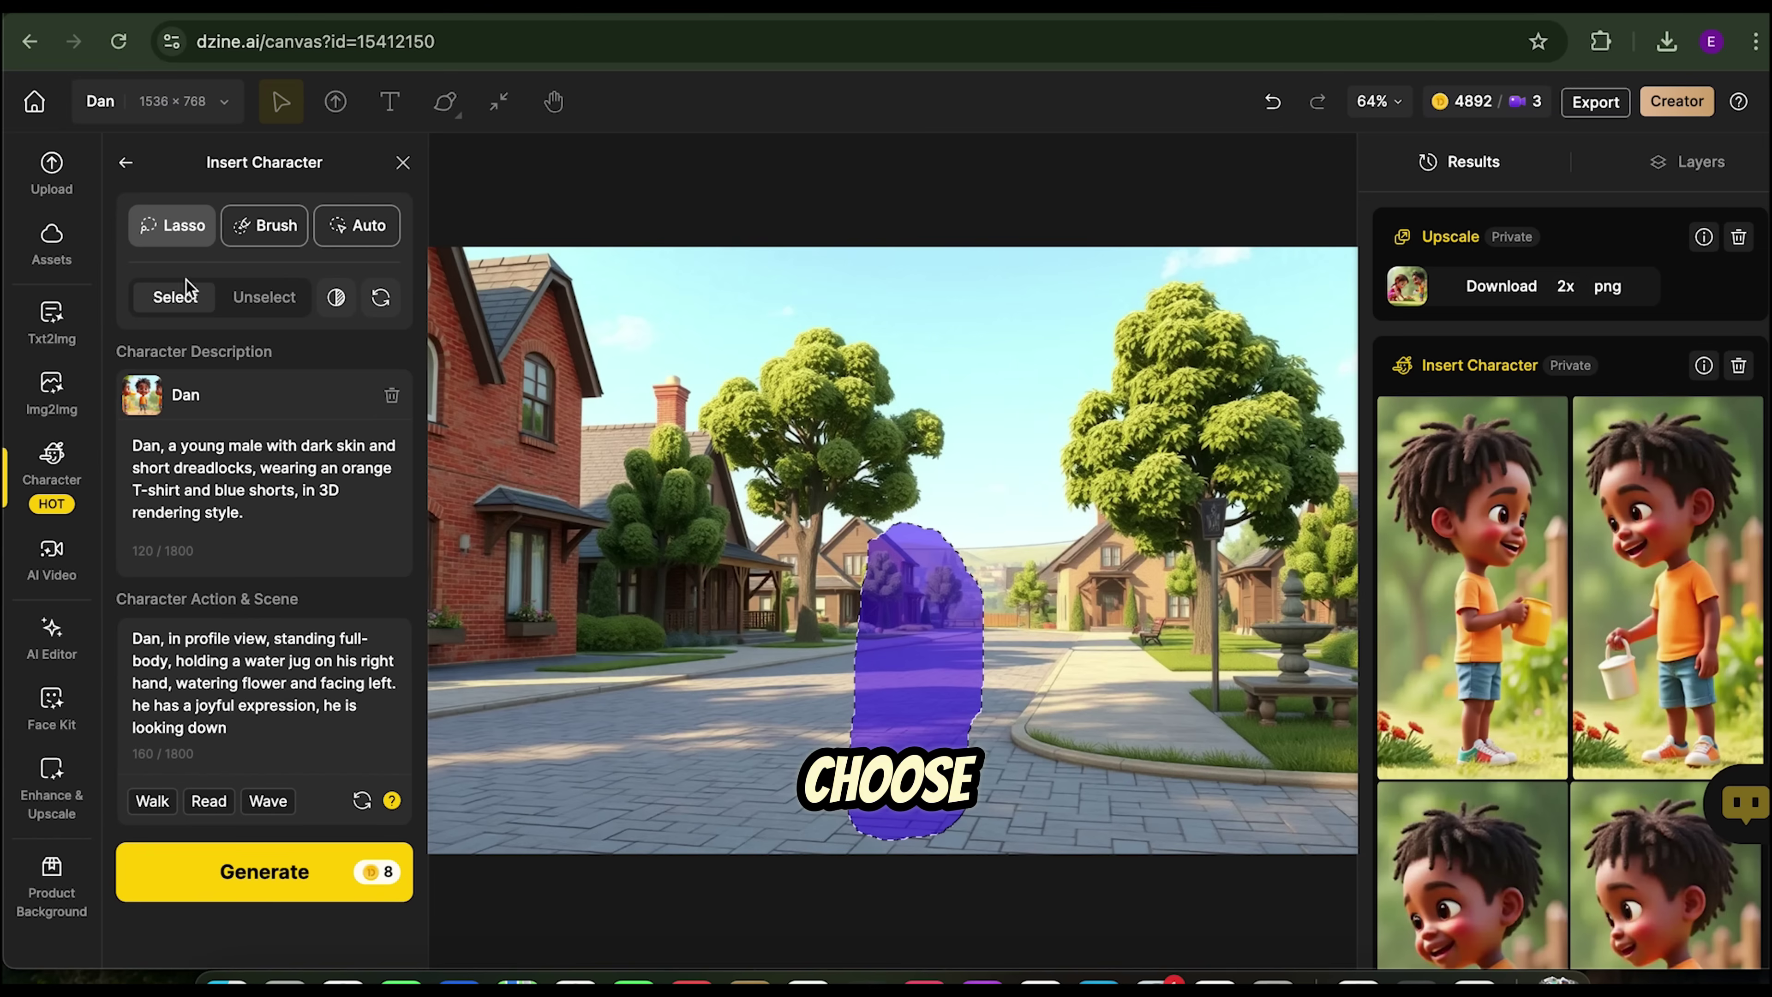
click(307, 408)
click(537, 621)
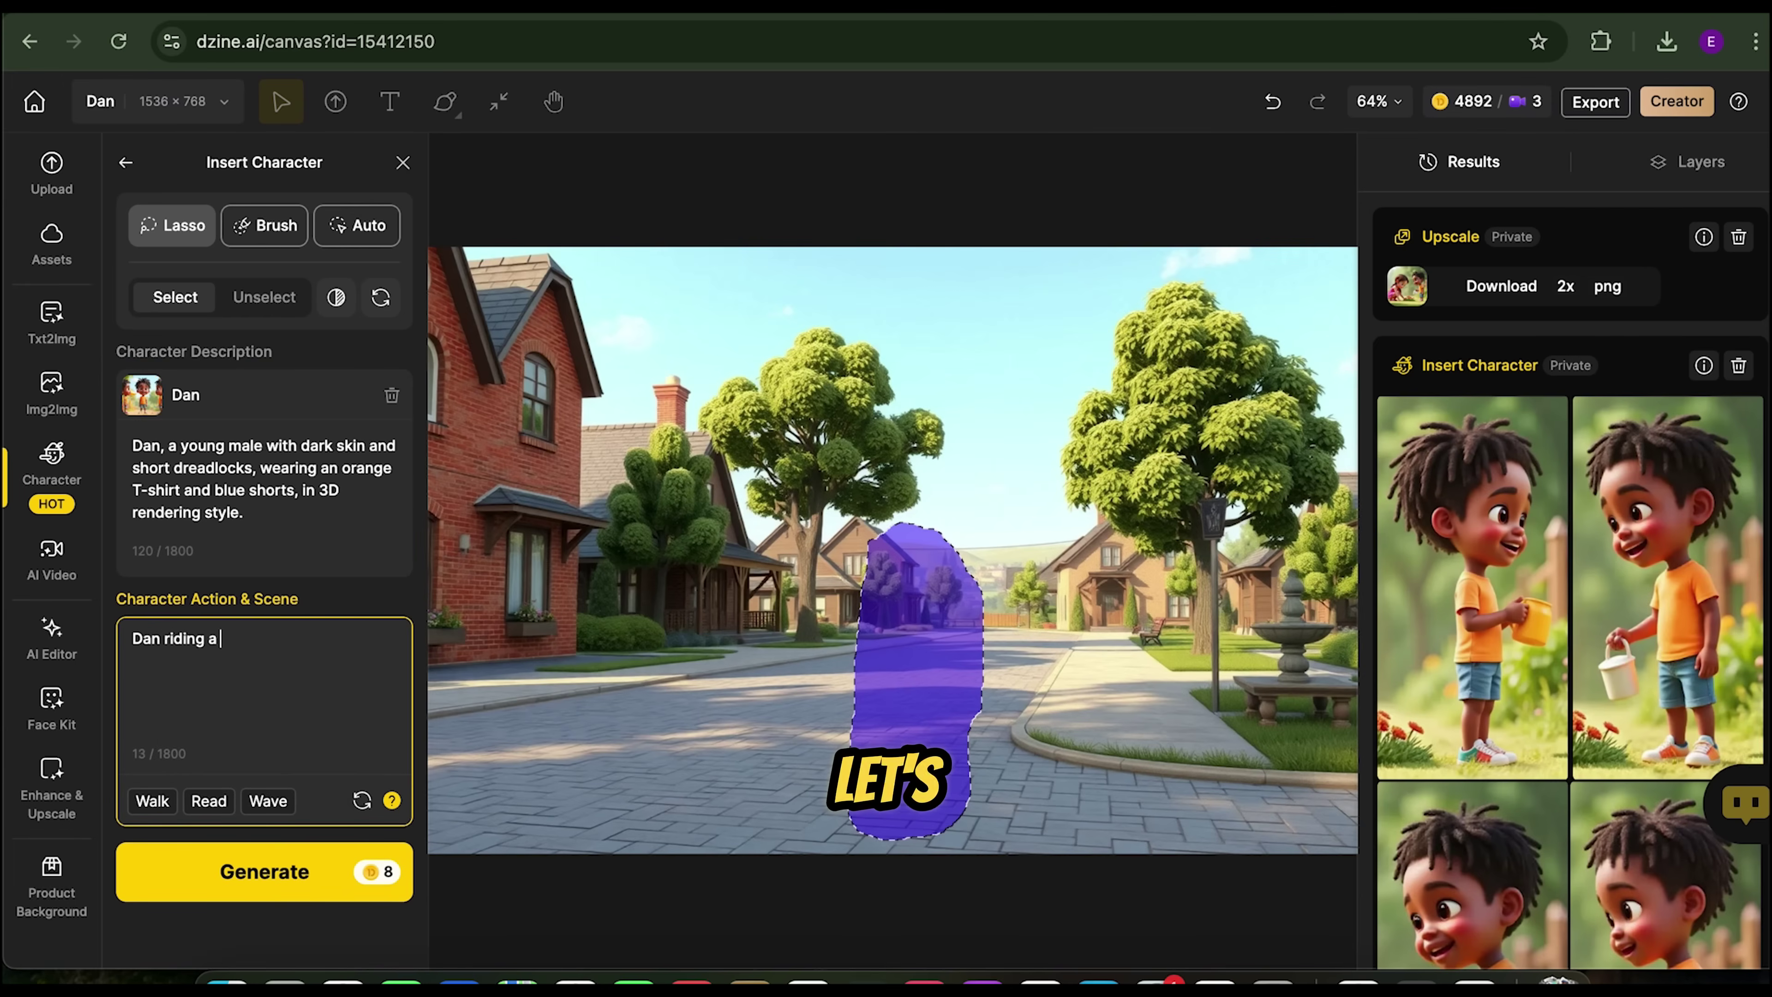
text(riding a bicycl)
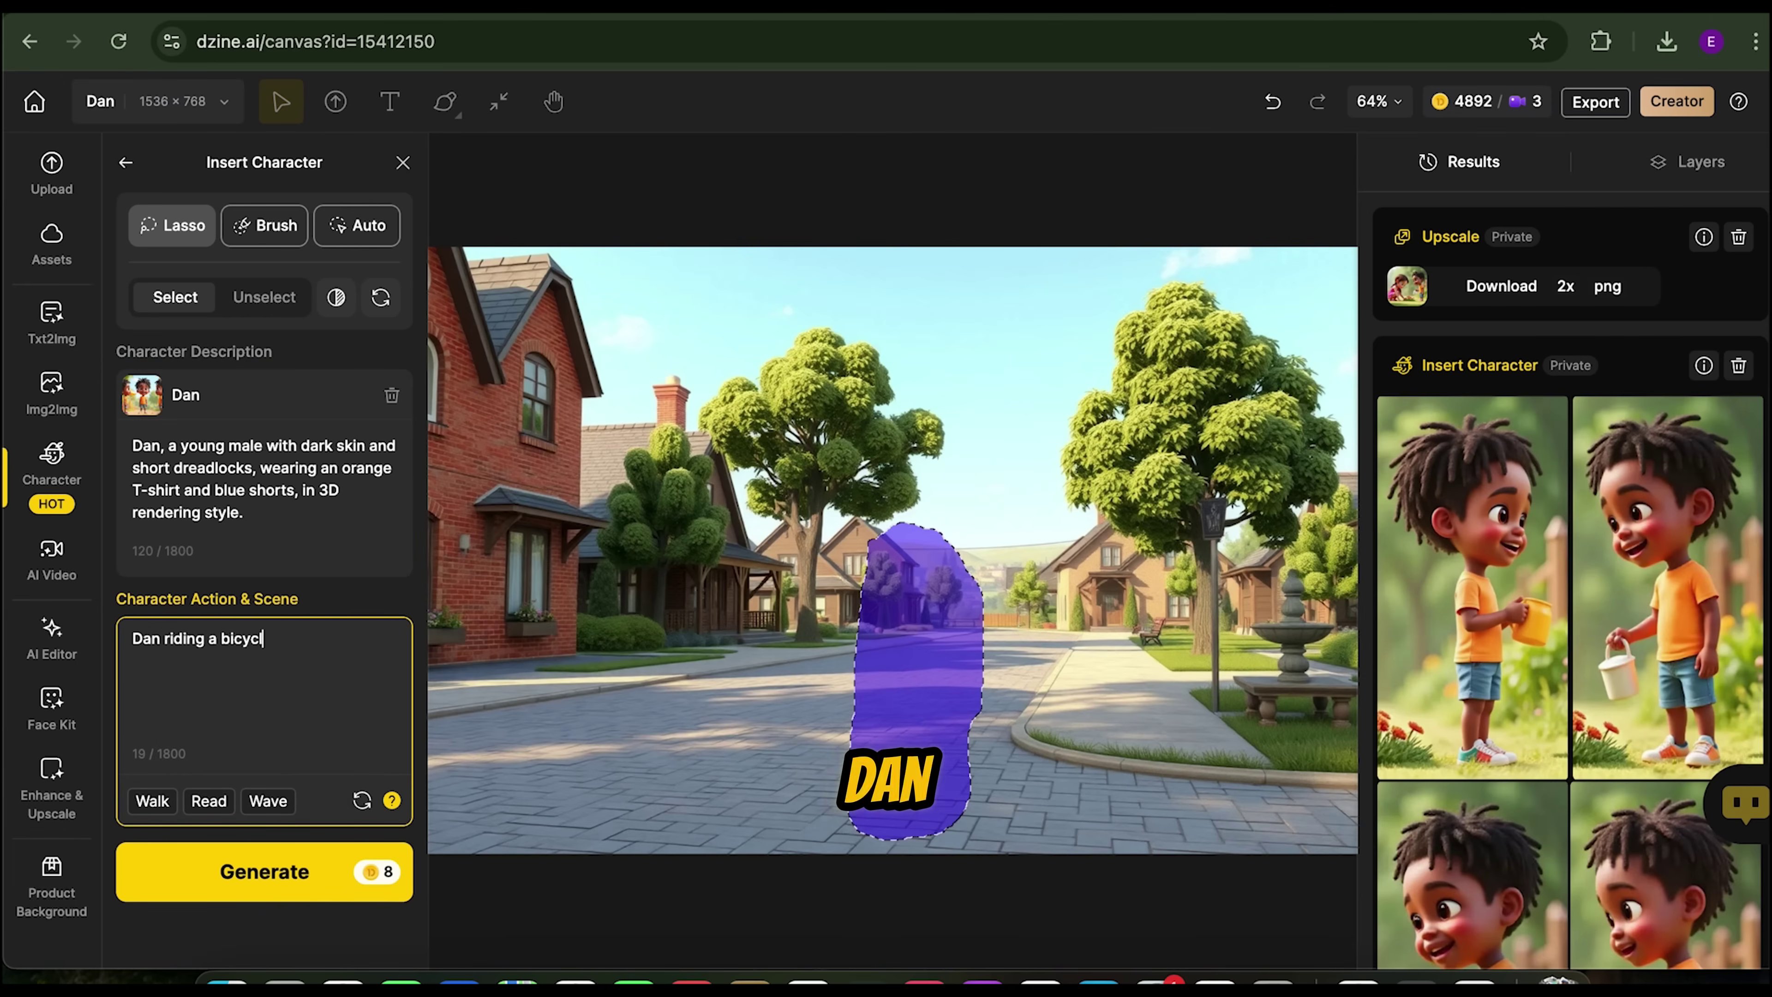
text(e)
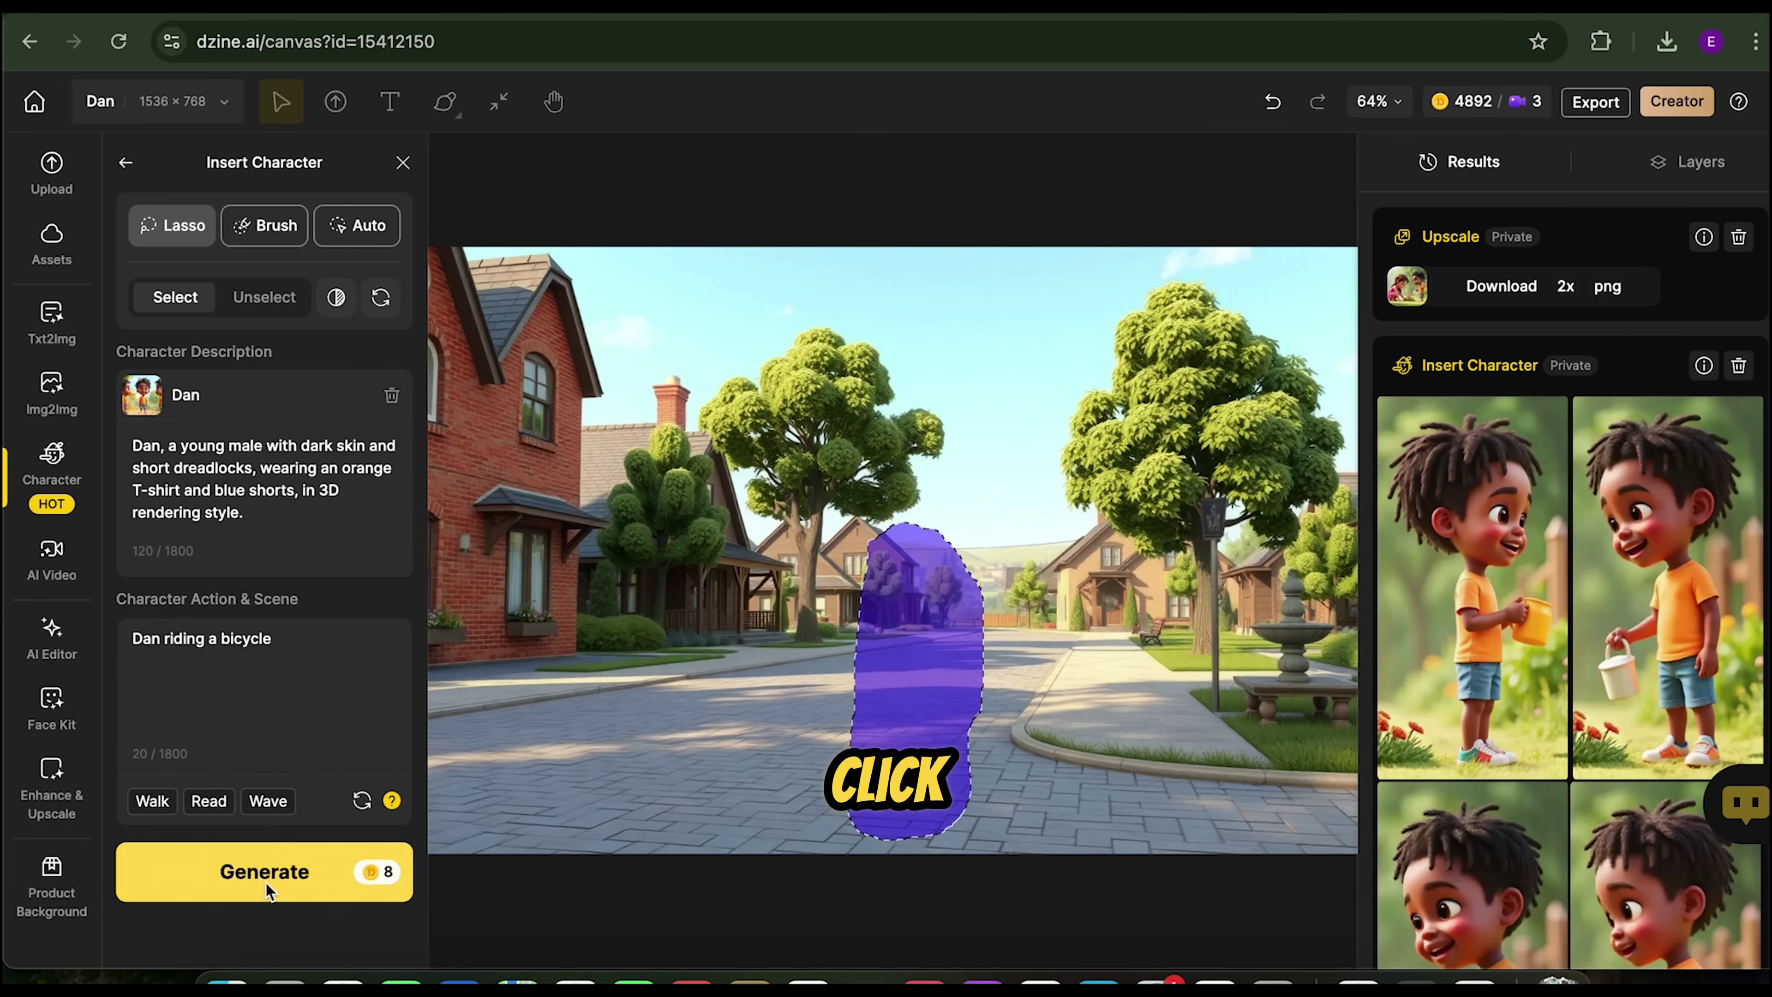
click(267, 873)
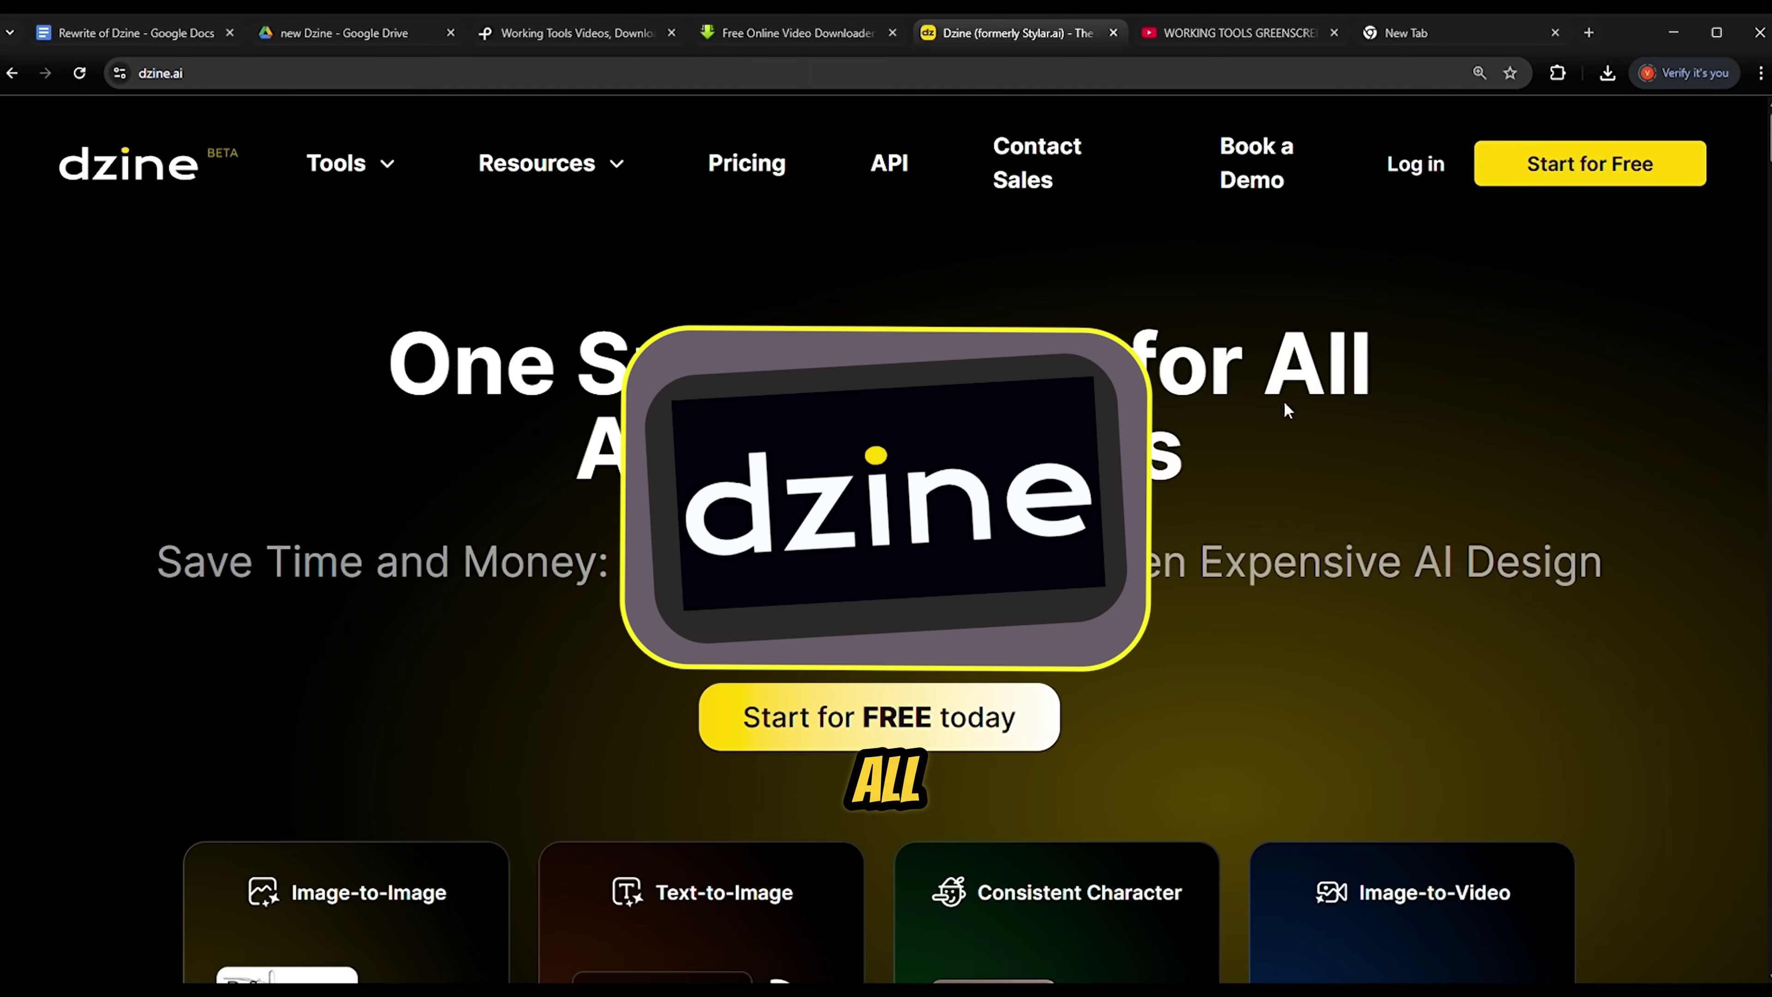
- Scroll down through the AI Video image-to-video panel
scroll(1266, 407, down, 10)
scroll(1265, 404, down, 15)
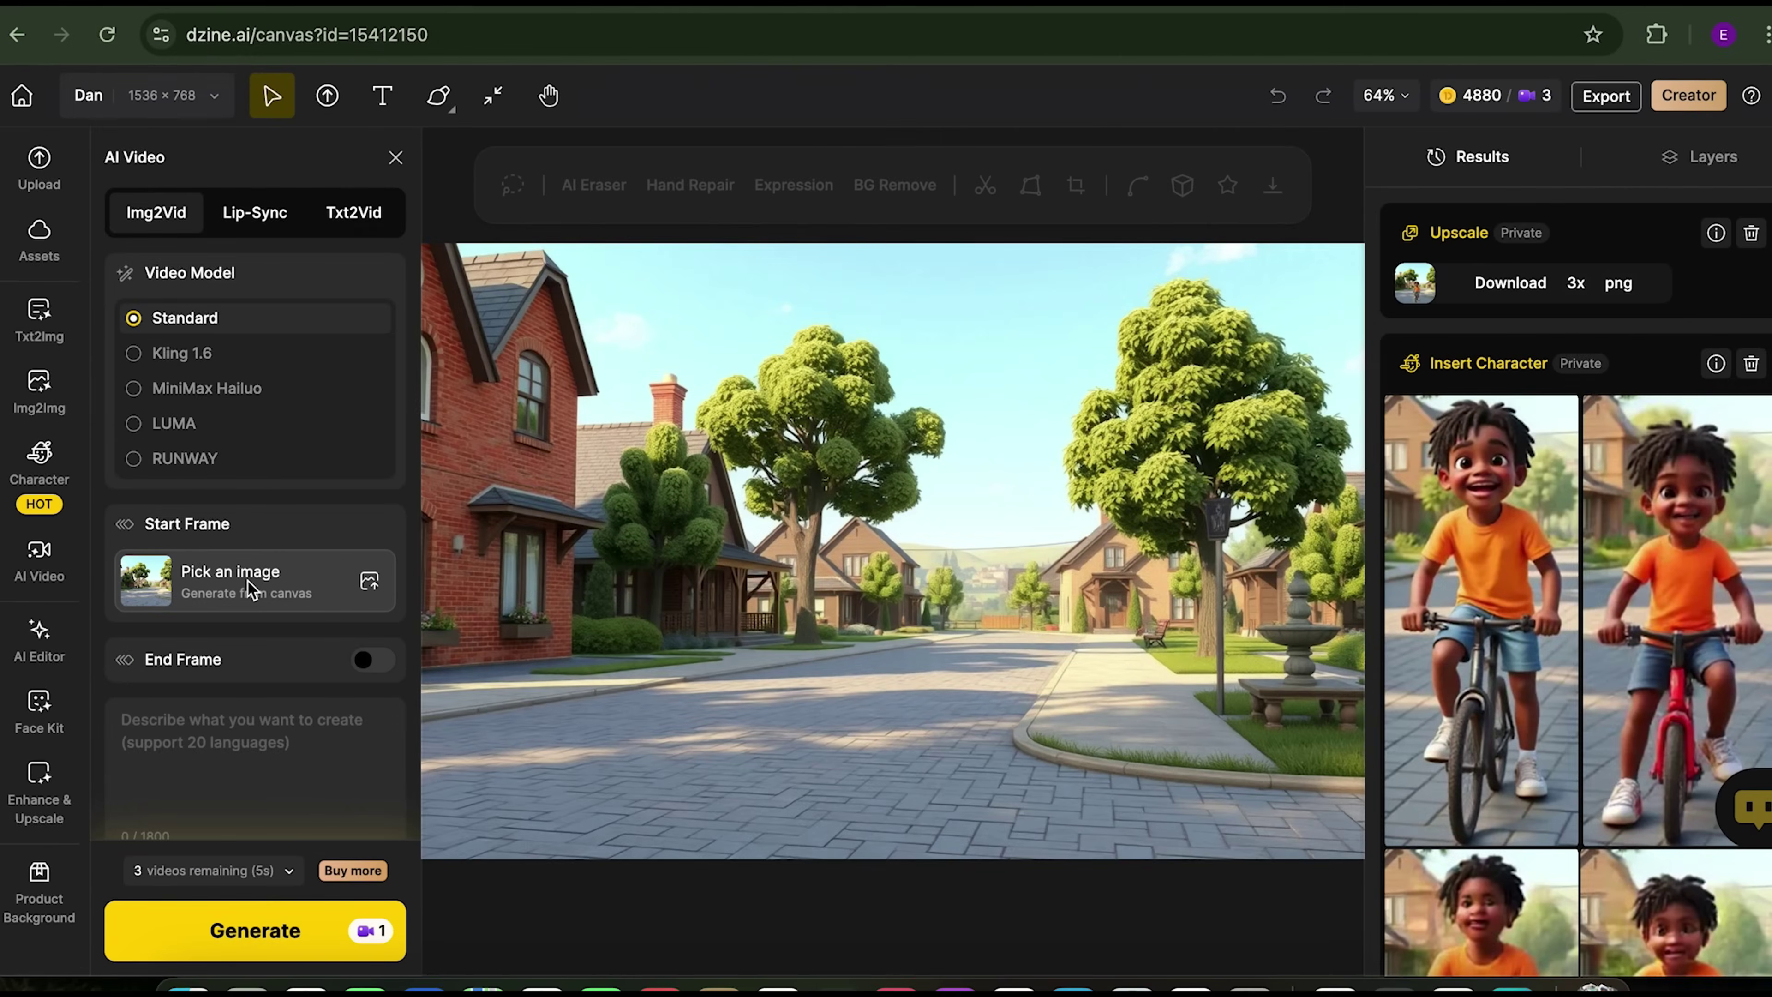
- Upload Dan_2x (1).png as start frame with prompt 'They are watering the flowers and playing'
click(251, 592)
click(920, 332)
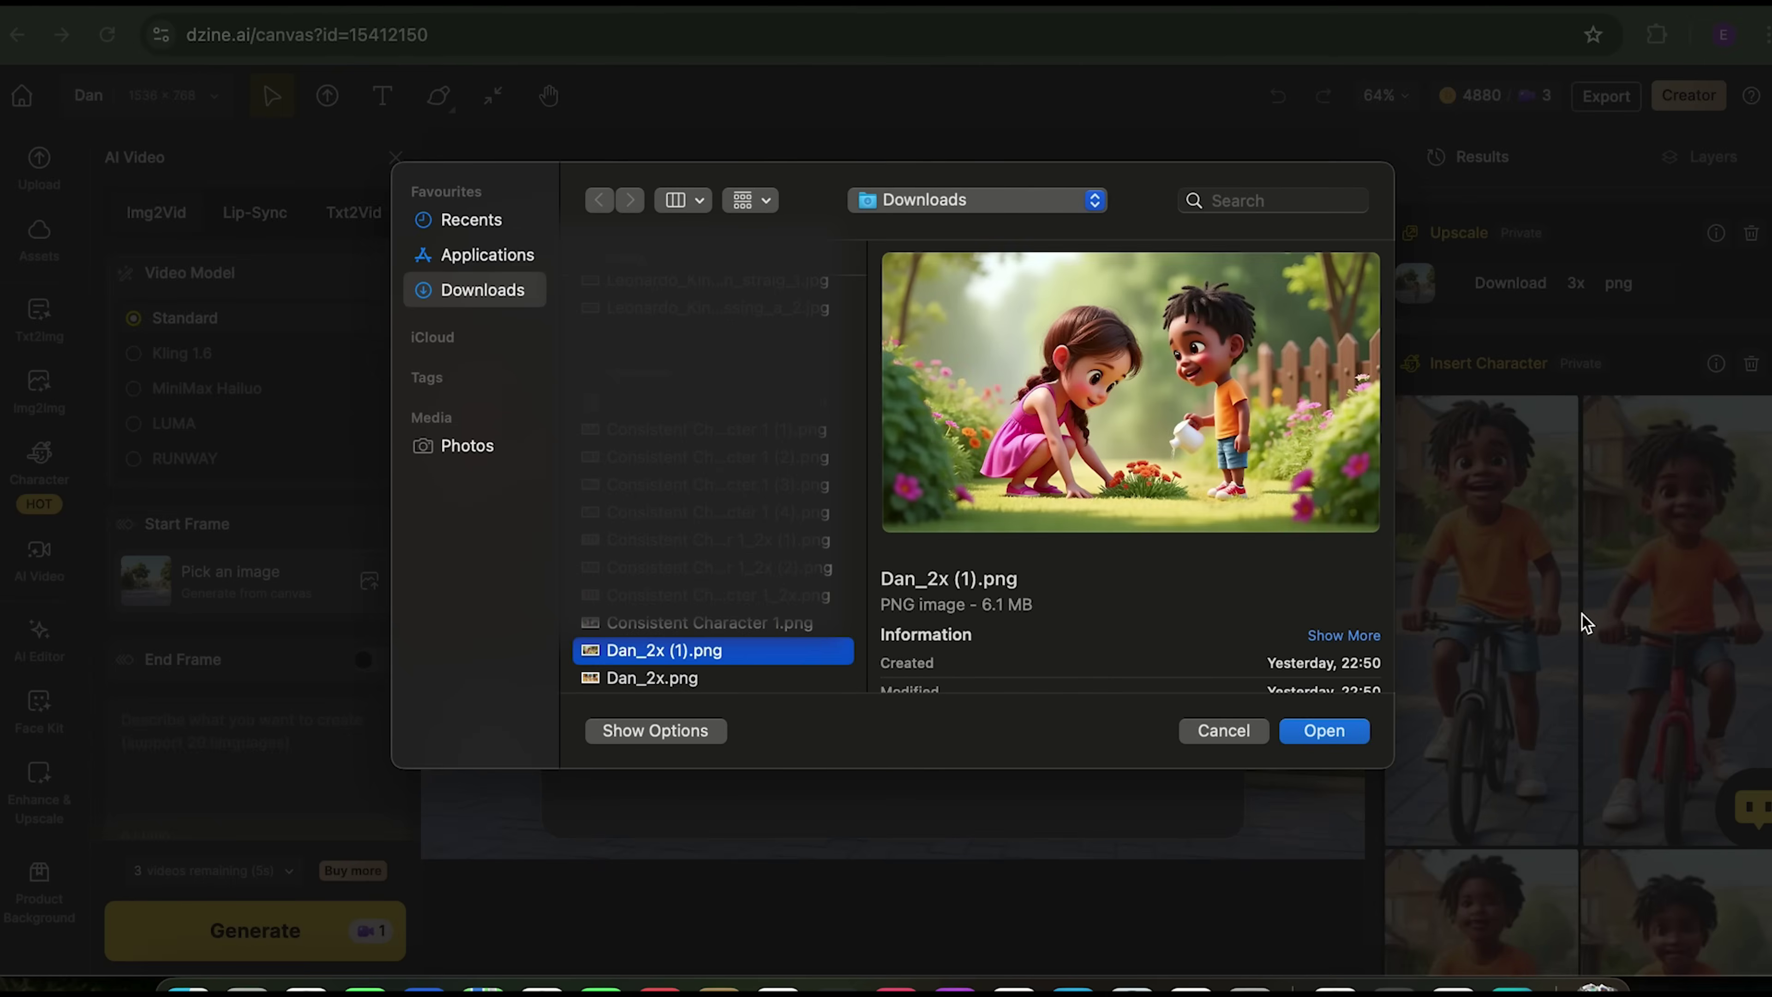
click(1324, 731)
click(261, 740)
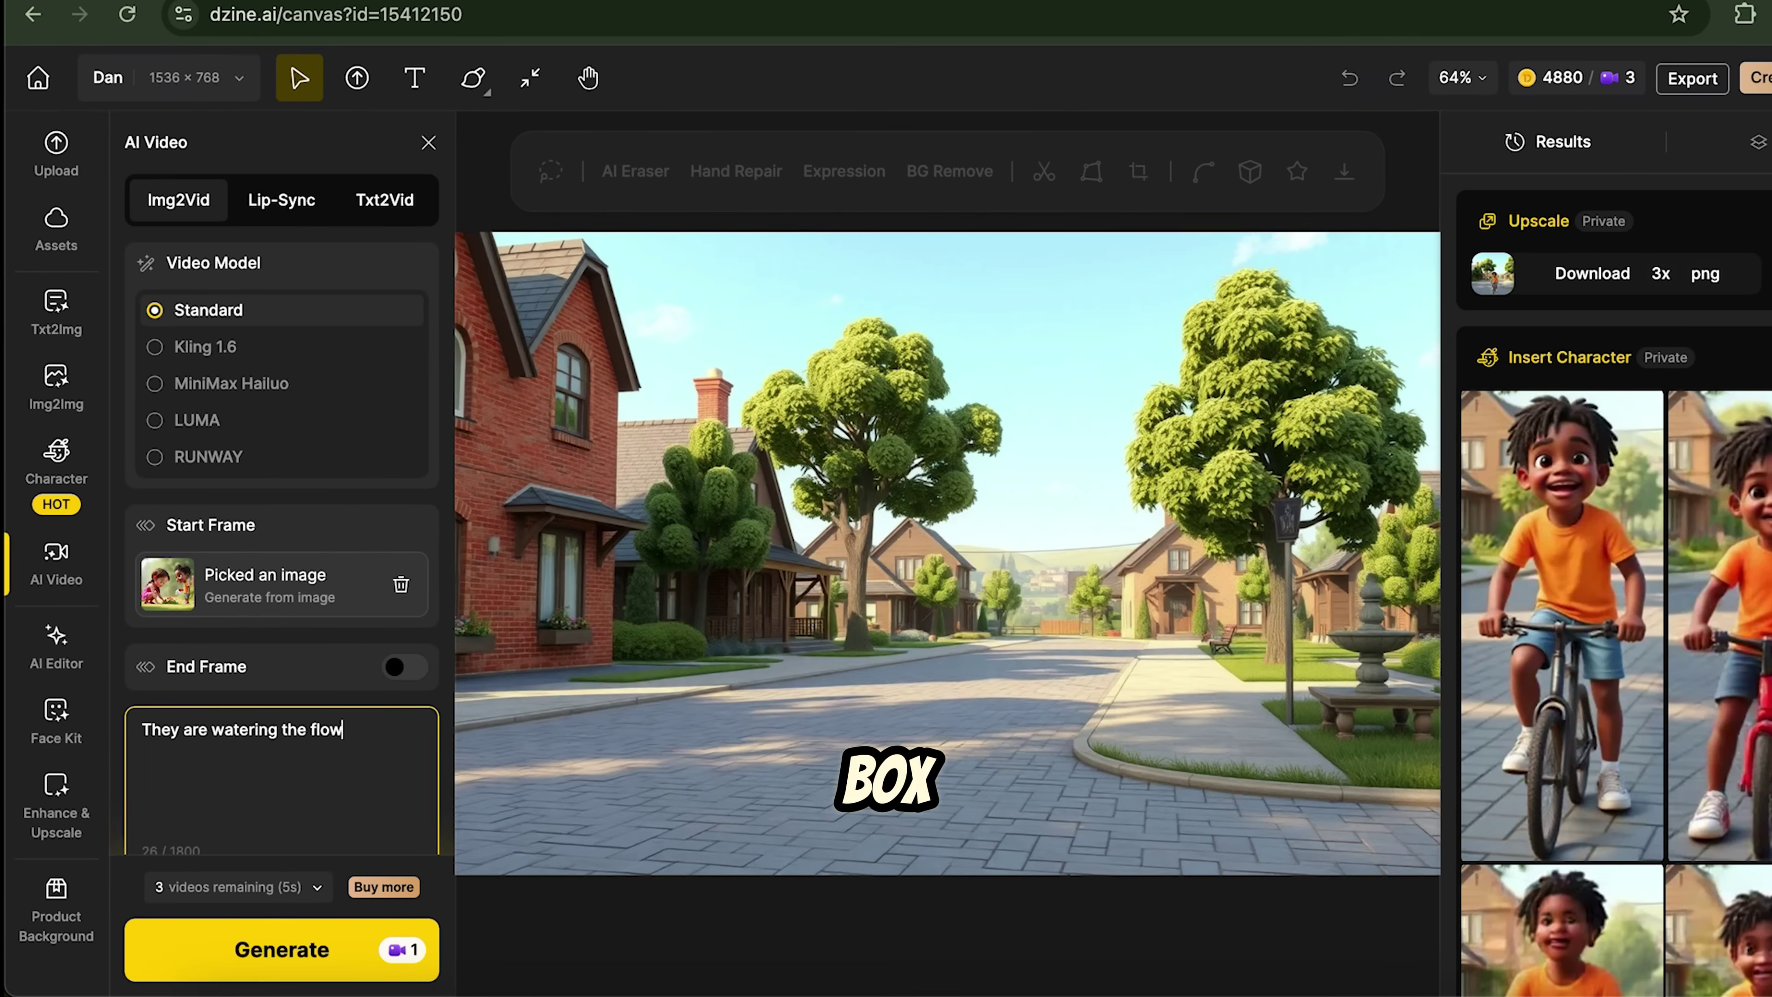
text(They are watering the flowers and playing)
scroll(450, 843, down, 4)
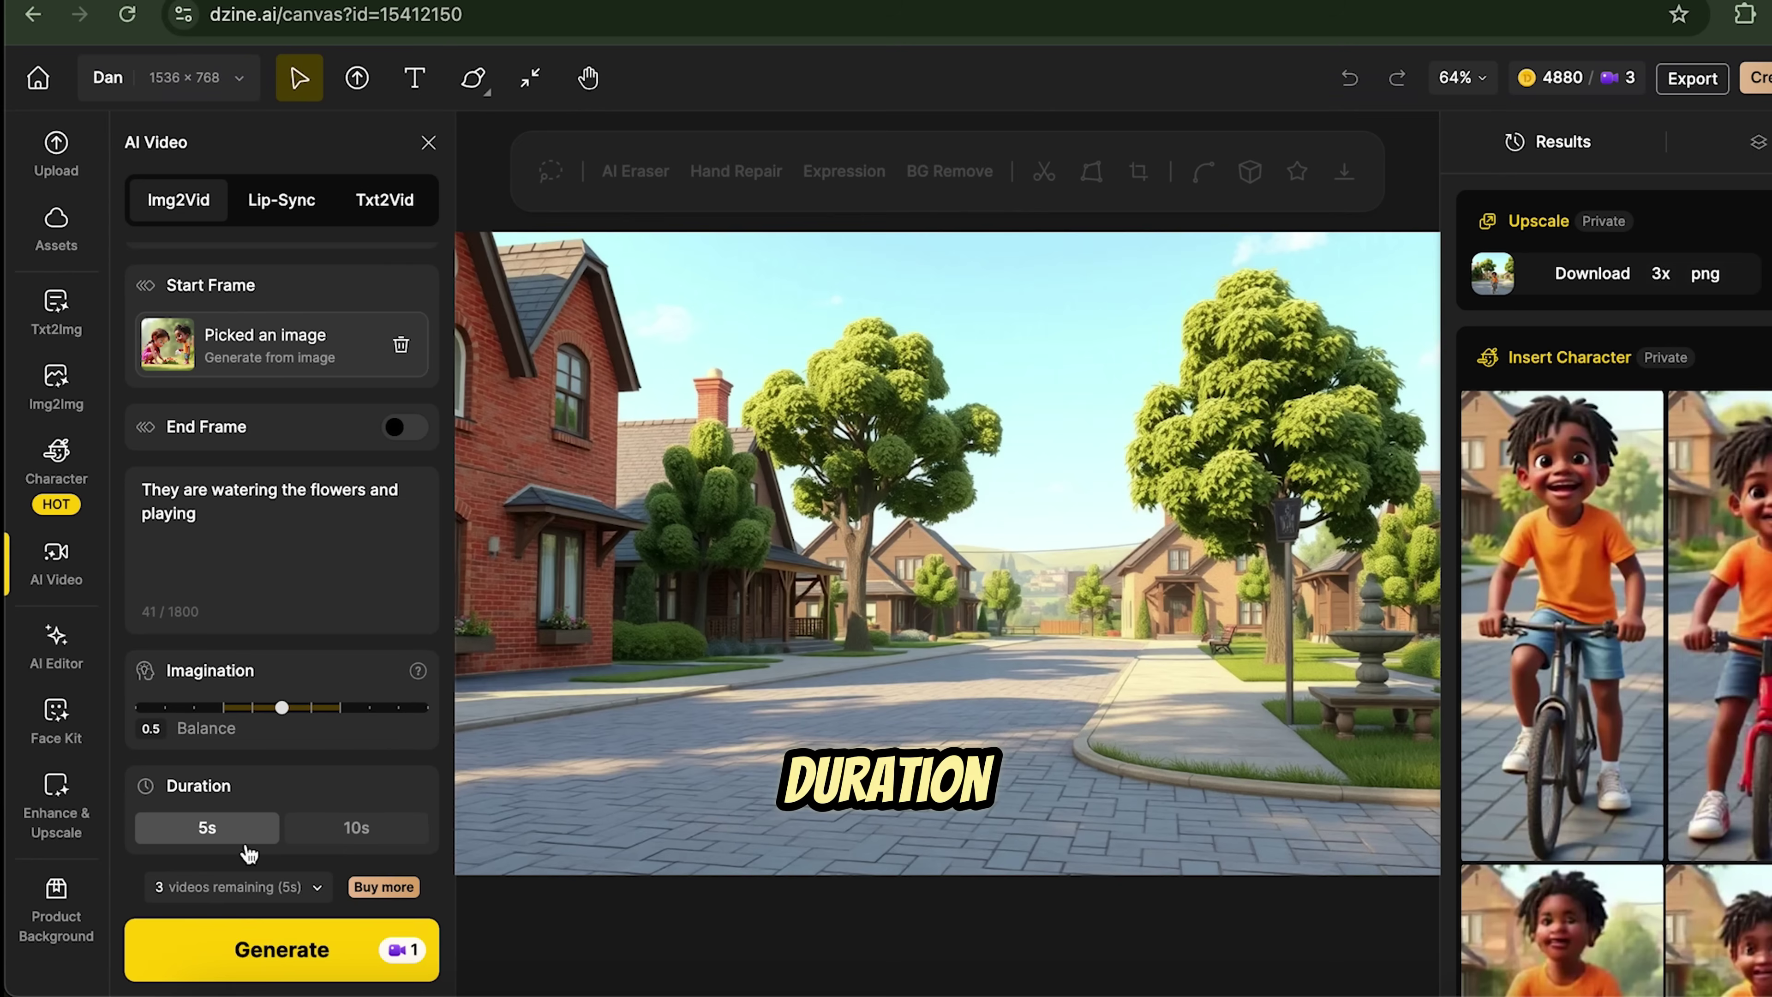